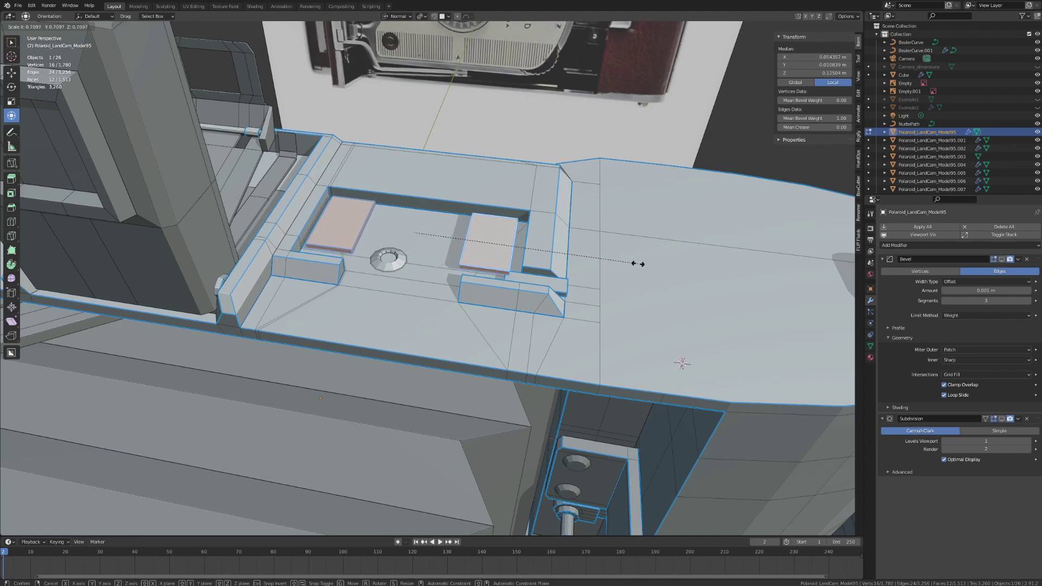
Confirm scaling the two base-plate pads down to about 0.71.
click(643, 264)
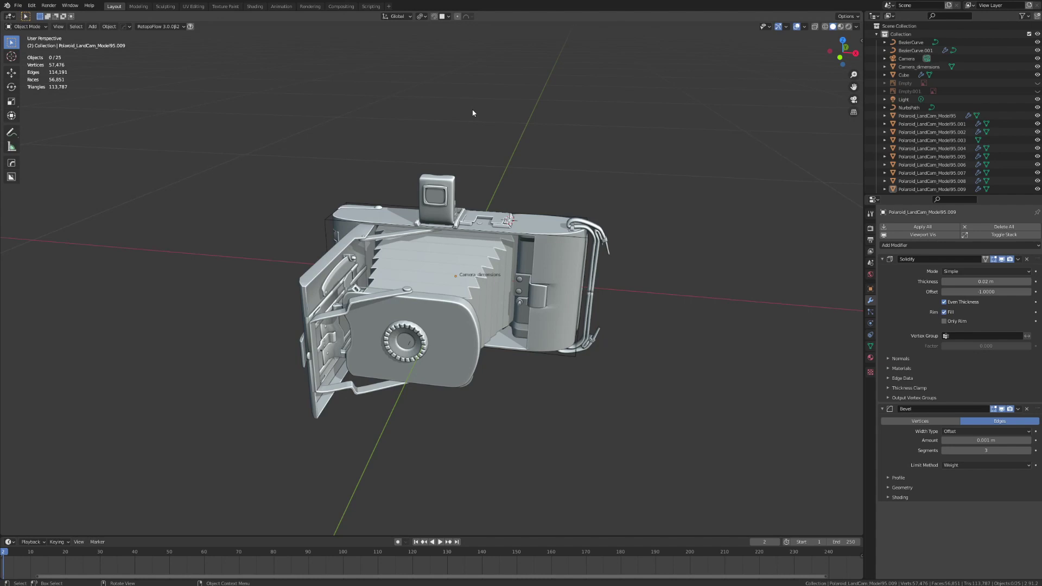
Pick Local from the orientation pie, bring up the pivot pie, and orbit close to the bellows.
click(410, 17)
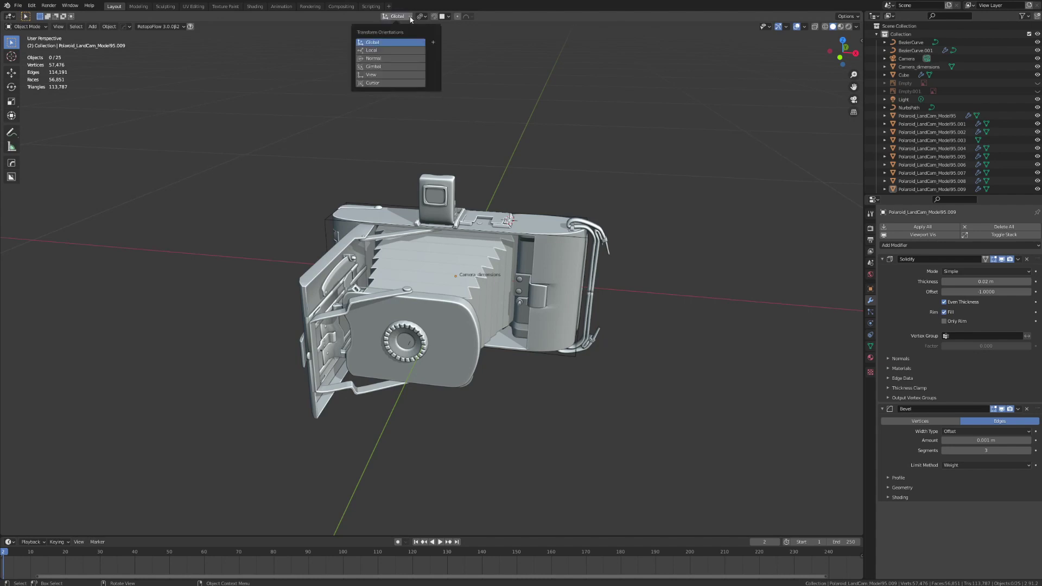
click(423, 17)
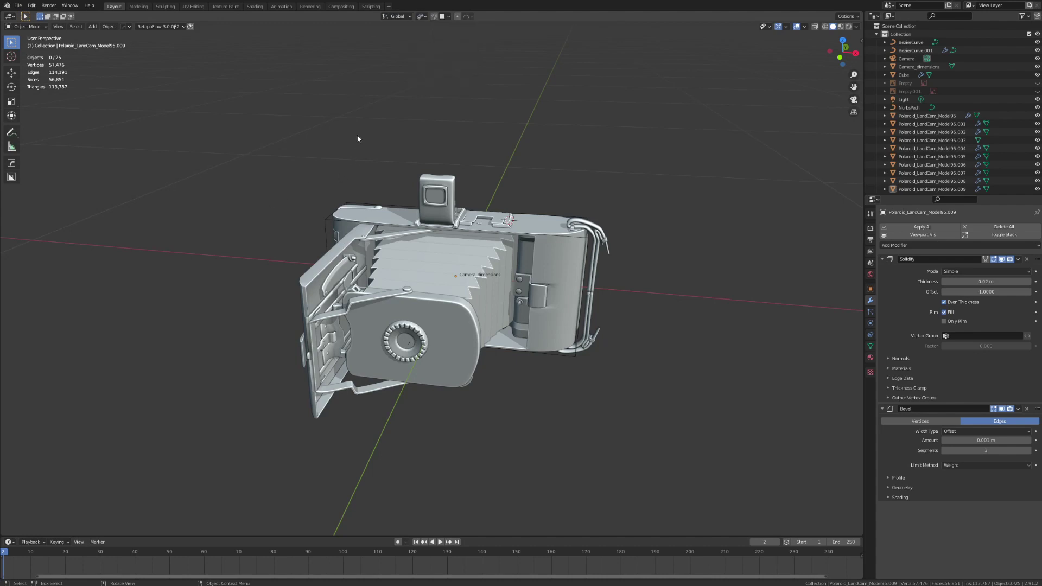
key(comma)
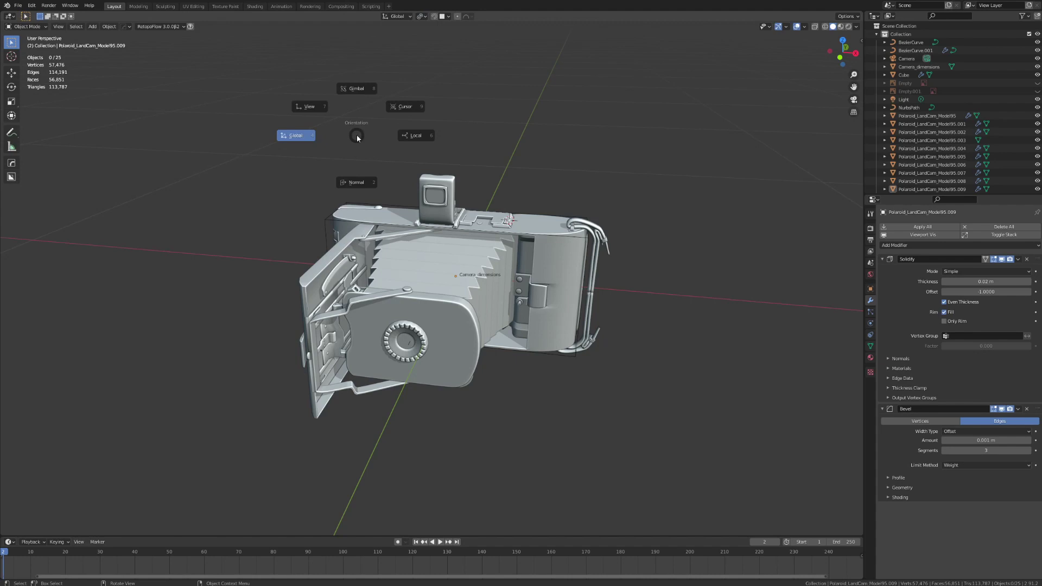
click(728, 149)
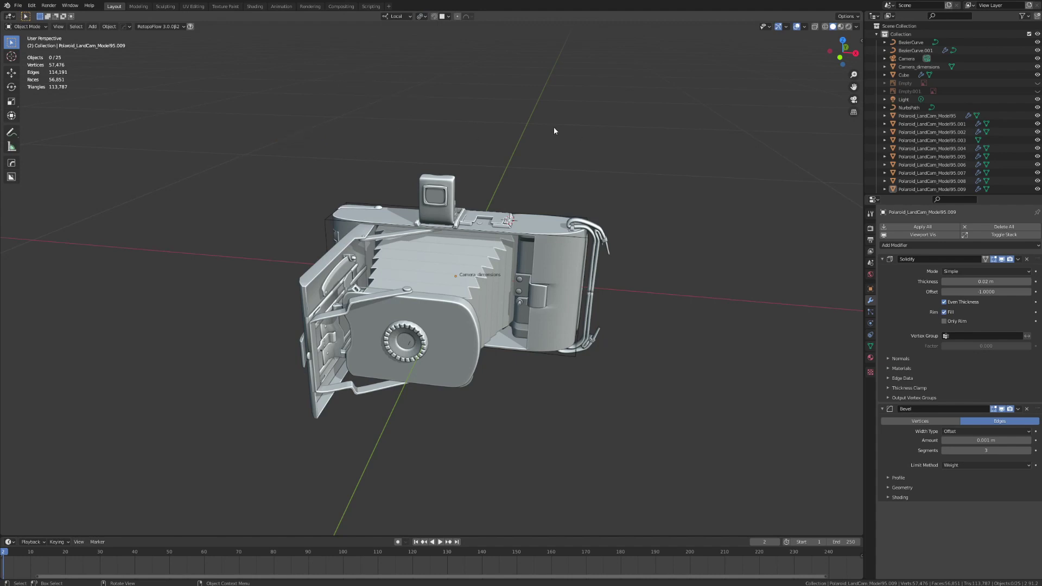
key(period)
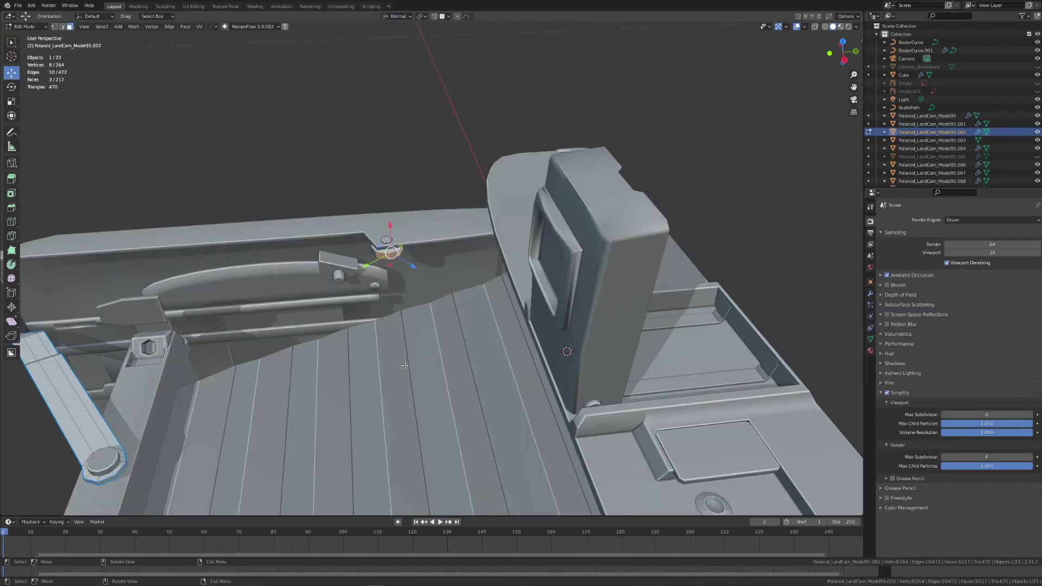
middle_drag(435, 325, 449, 246)
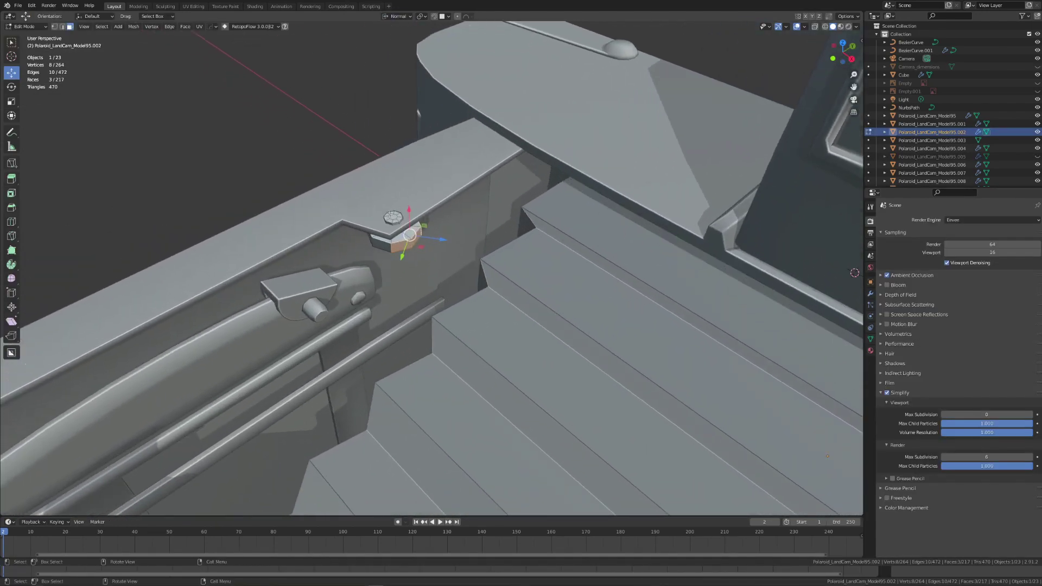
Rotate the camera's top flap 45° about X to stand upright, then deselect everything.
scroll(404, 276, down, 6)
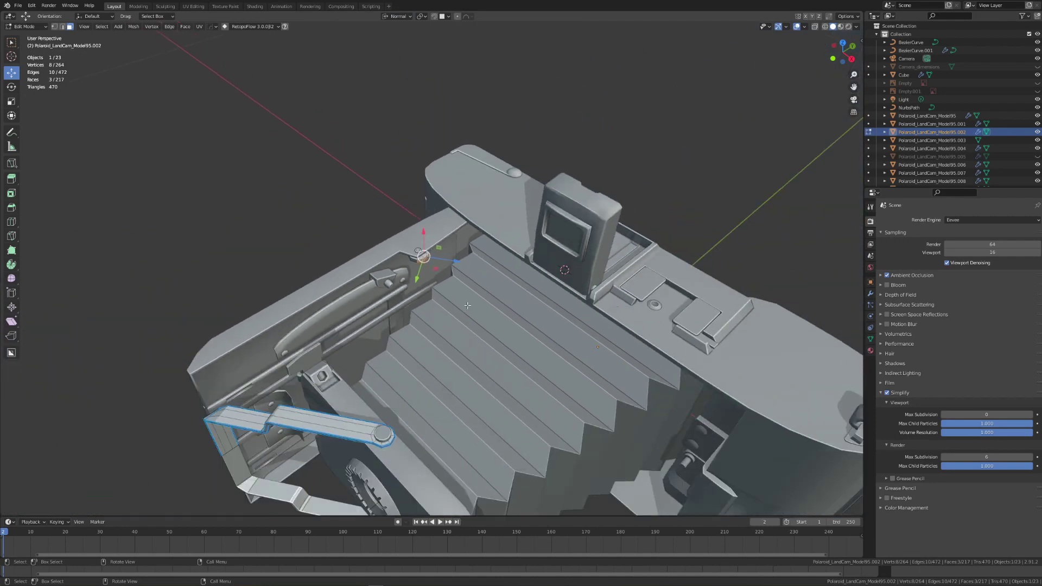
key(g)
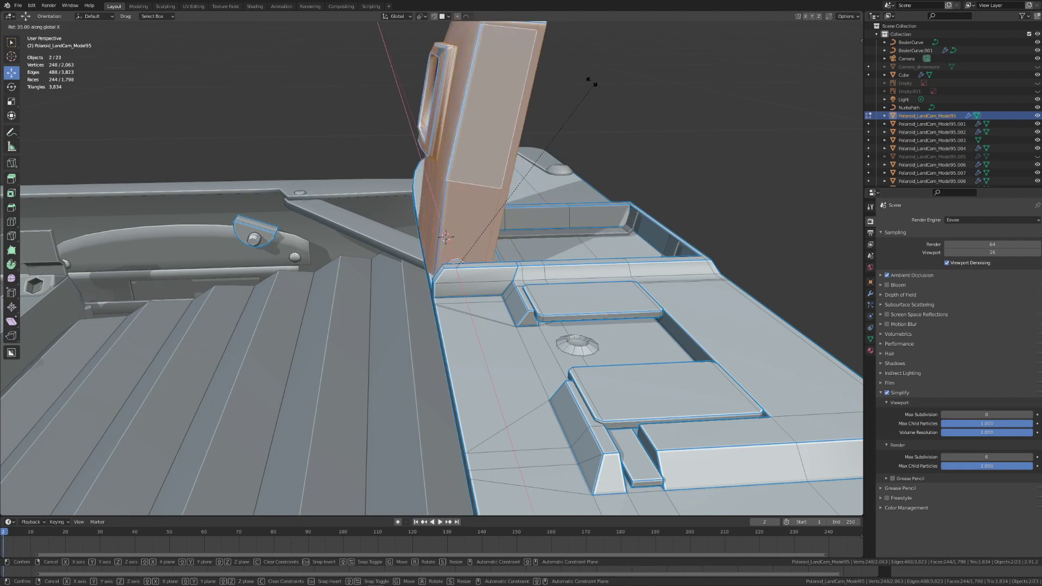
click(556, 79)
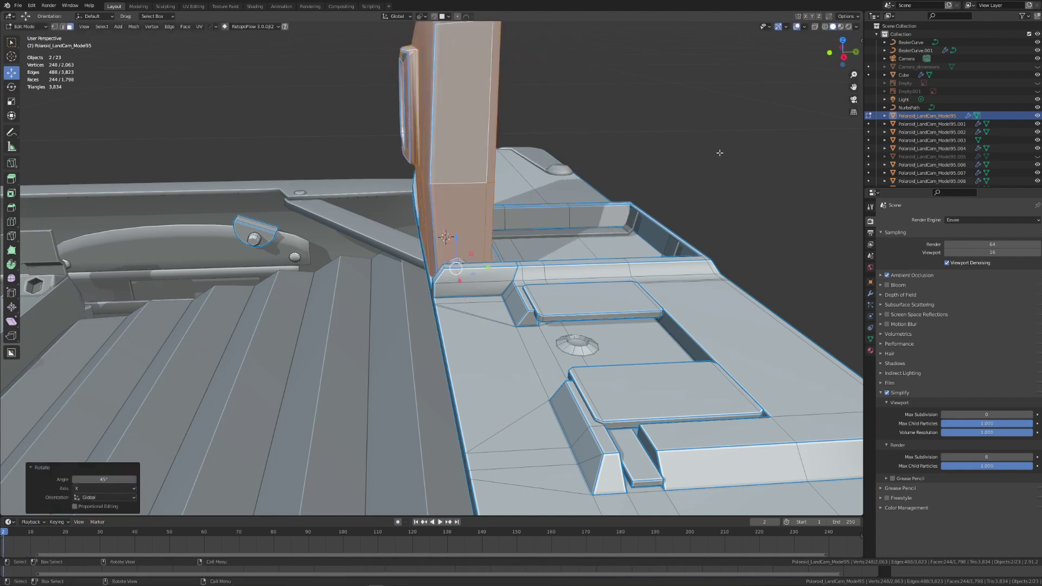
key(alt+a)
middle_drag(722, 153, 641, 207)
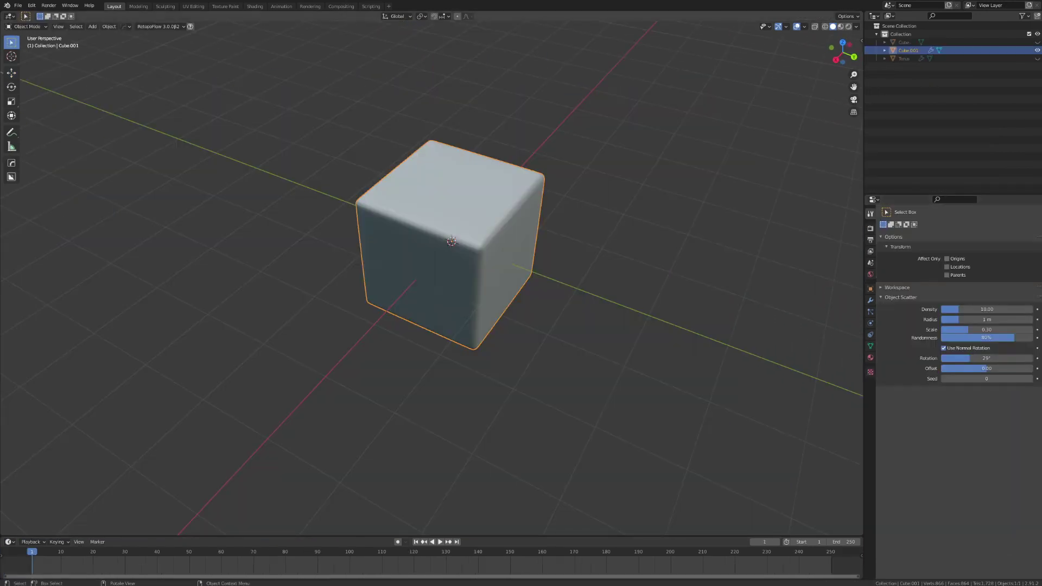
Cycle the cube's gizmo through Move, Rotate, Scale and Transform, ending on Move.
middle_drag(720, 481, 697, 469)
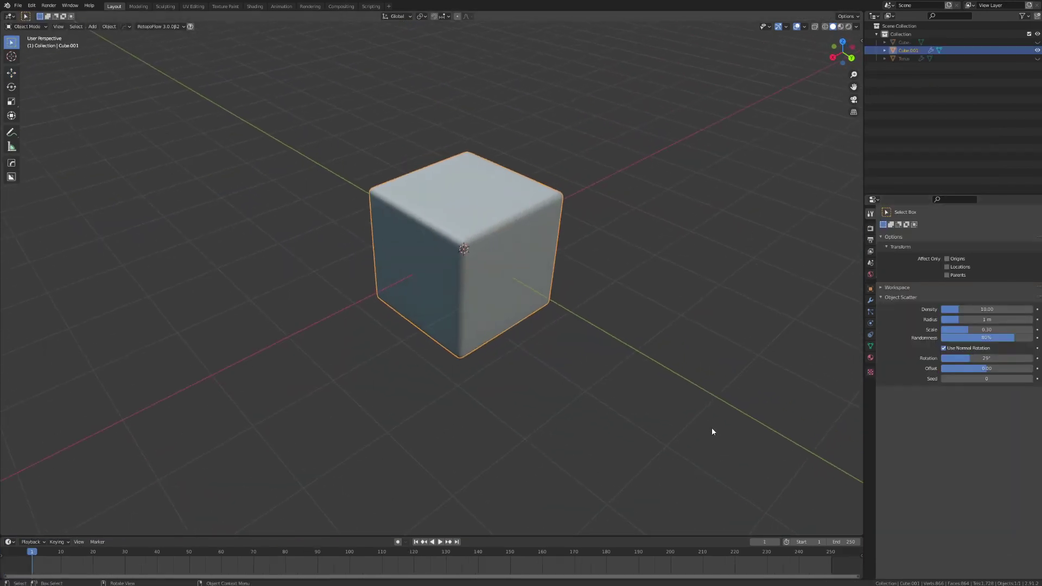
middle_drag(704, 427, 677, 400)
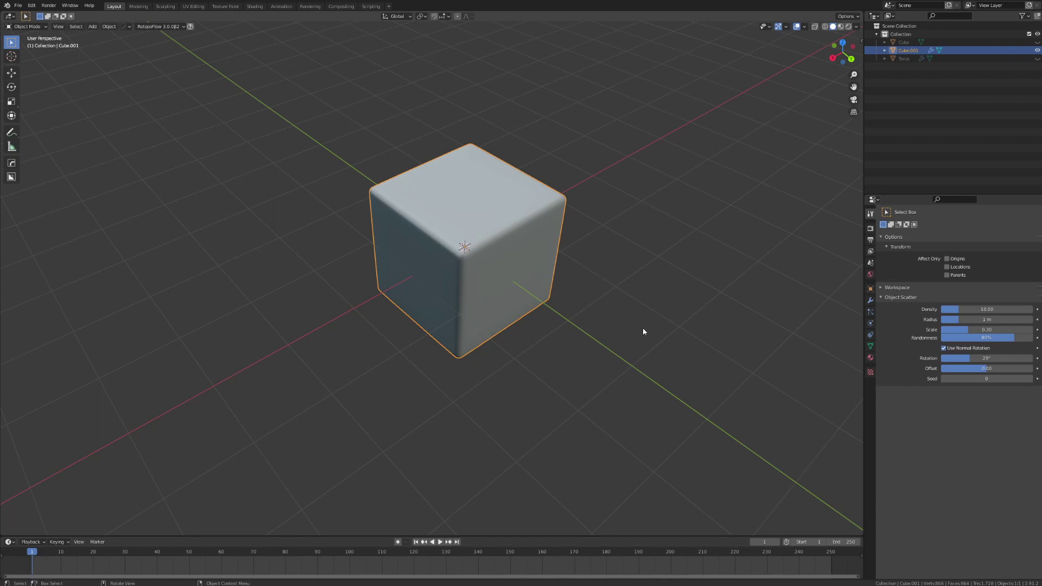
click(11, 72)
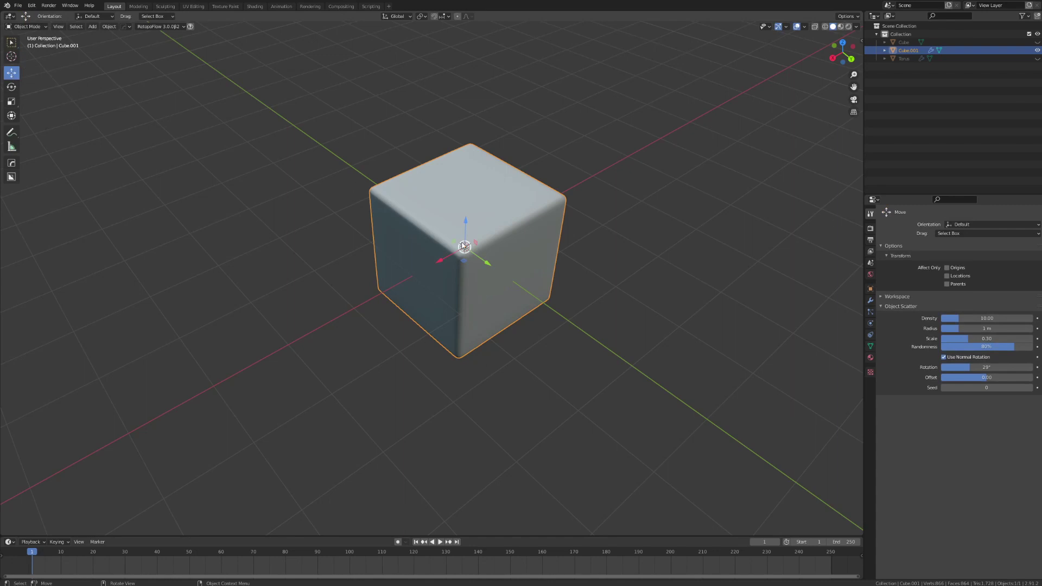
scroll(11, 79, up, 1)
click(11, 87)
click(11, 101)
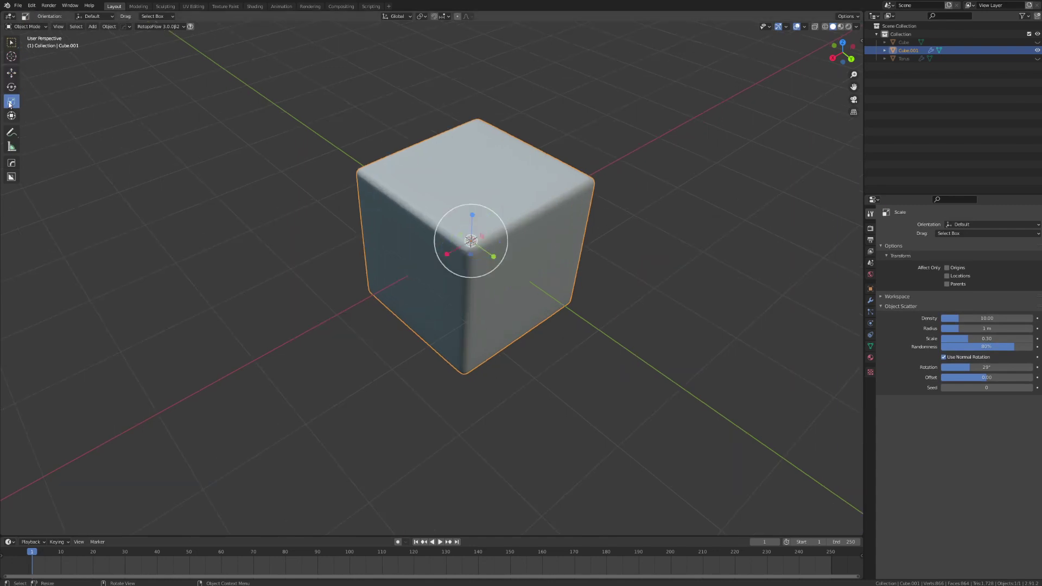
click(11, 115)
middle_drag(302, 282, 418, 344)
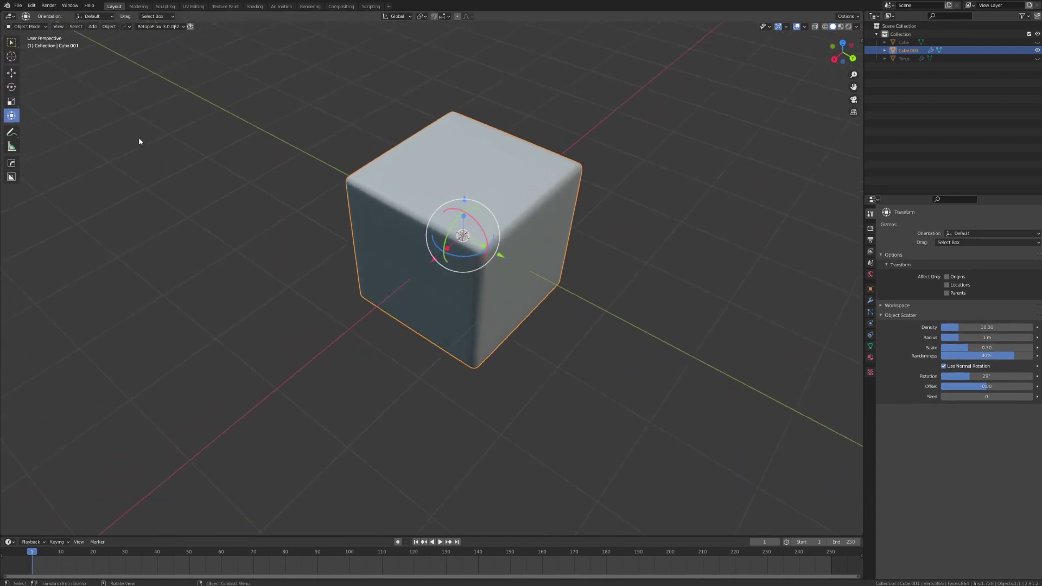
click(12, 72)
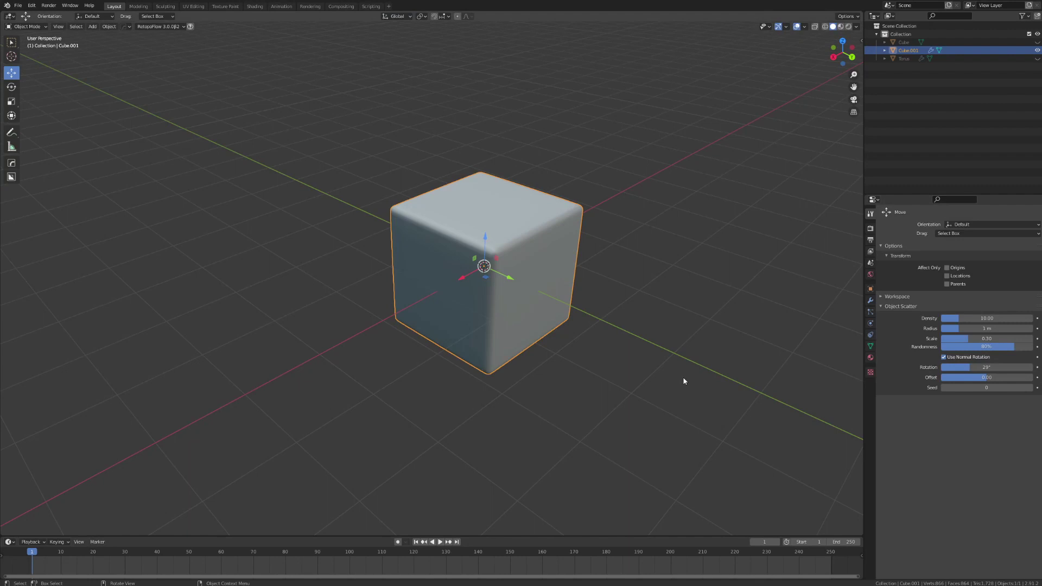
Check the transform orientation list, leaving it on Global, and orbit around the cube.
click(398, 17)
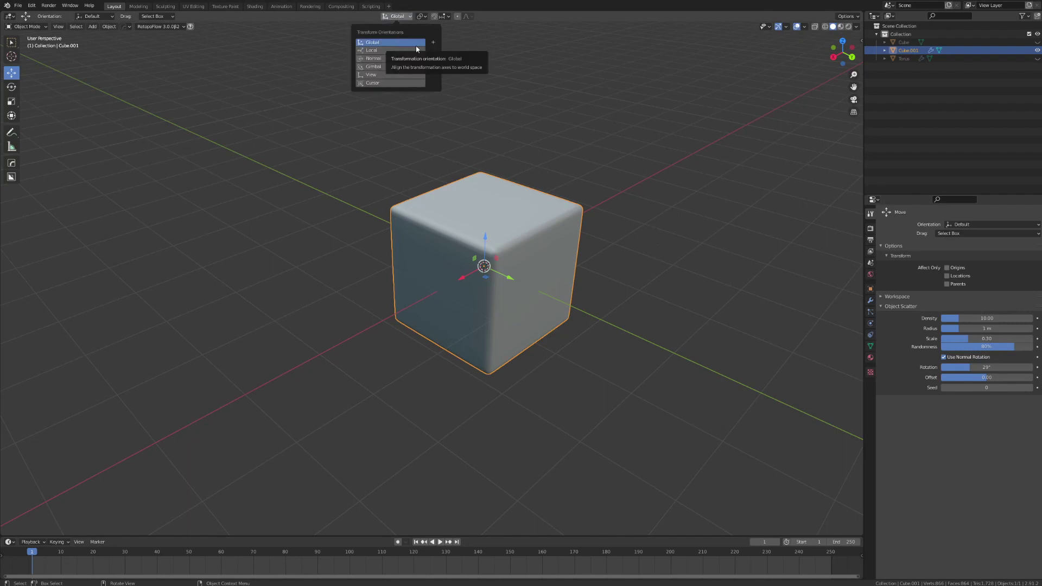
middle_drag(602, 290, 509, 246)
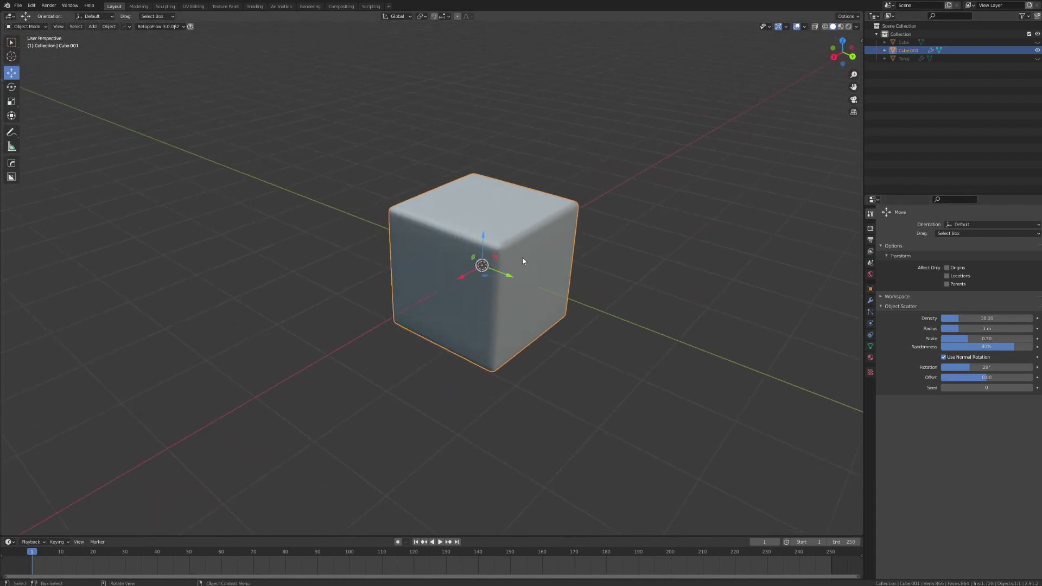
middle_drag(554, 285, 564, 257)
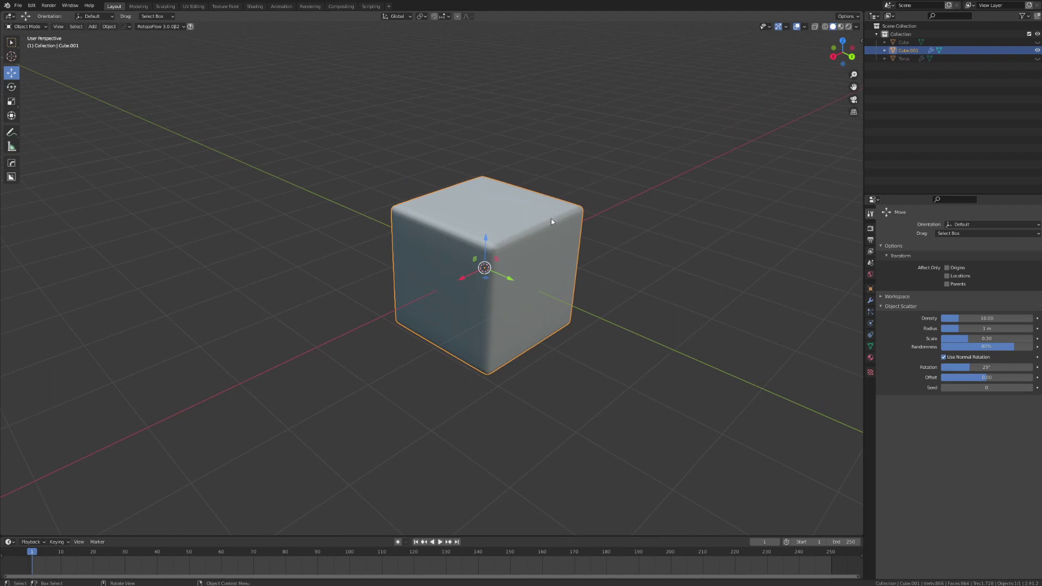
Rotate Cube.001 49° about Z into a tilted pose.
key(r)
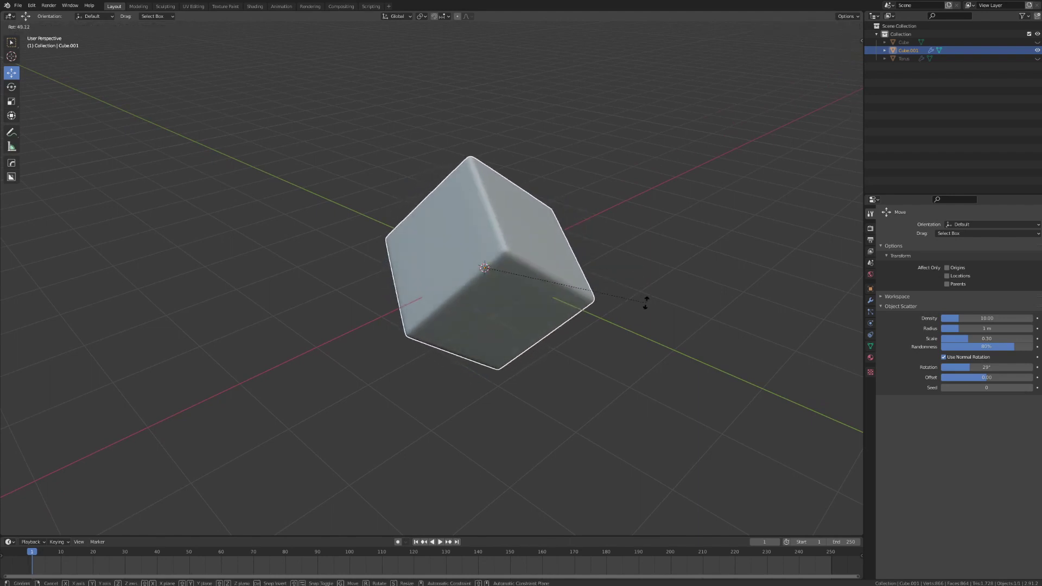
click(646, 301)
middle_drag(569, 267, 524, 239)
scroll(494, 256, up, 3)
scroll(502, 233, down, 1)
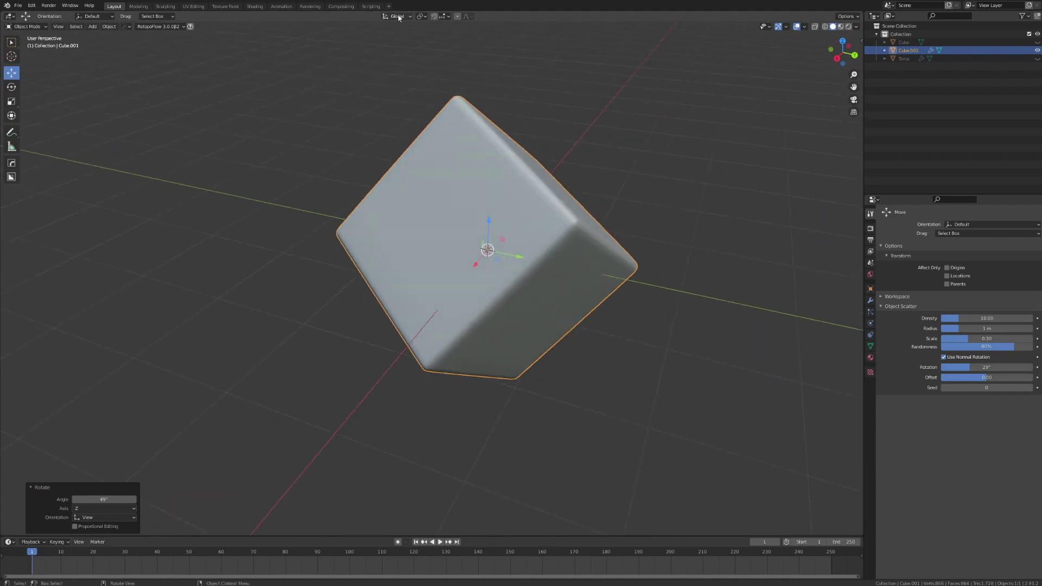
Switch the orientation to Local, compare briefly with Global, and return to Local.
click(398, 20)
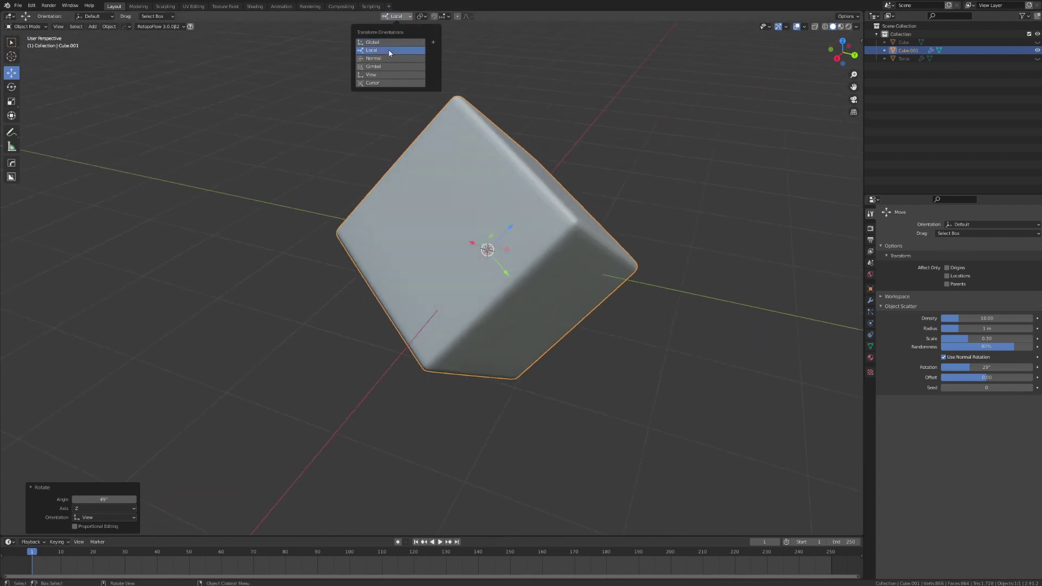
click(388, 50)
middle_drag(581, 284, 531, 251)
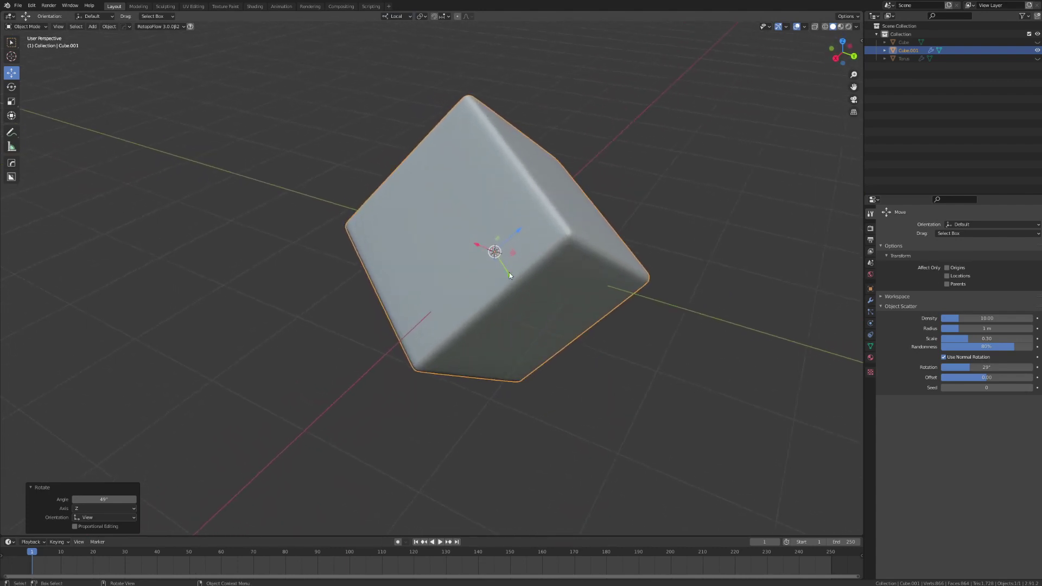
middle_drag(361, 25, 487, 265)
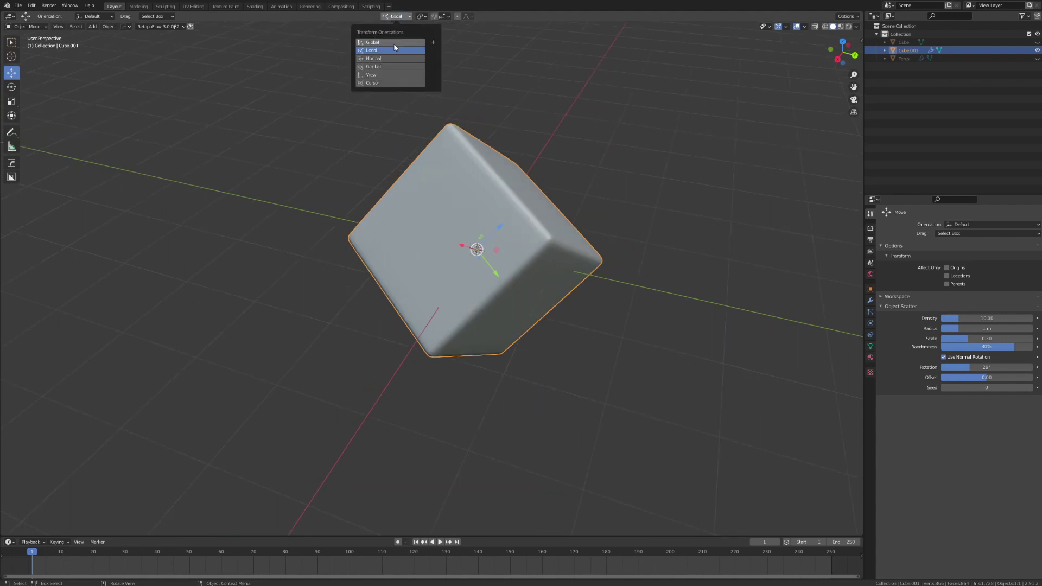
click(395, 42)
click(397, 19)
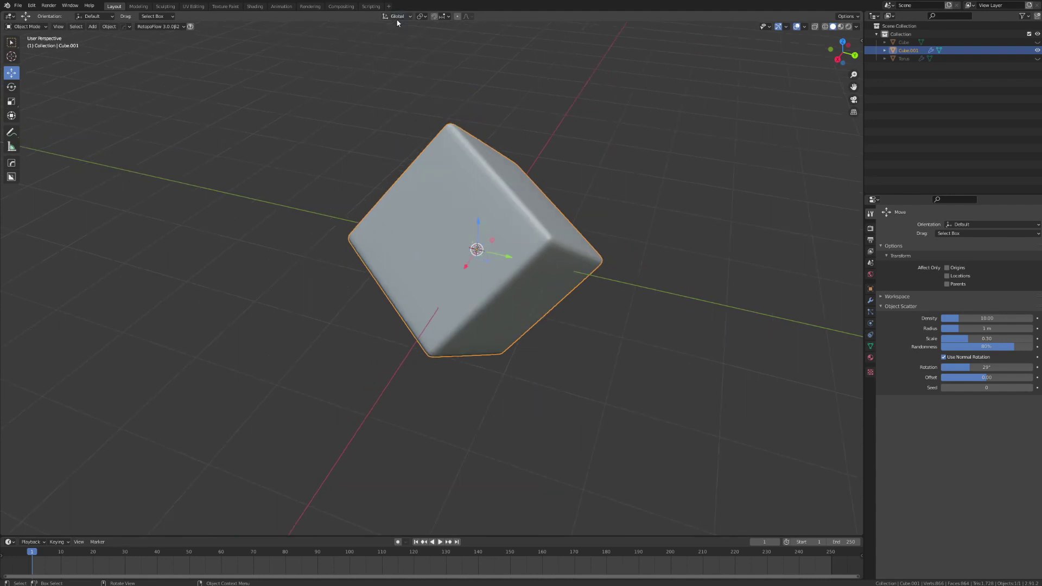
click(396, 20)
click(397, 50)
Apply Rotation to Cube.001 from the Ctrl+A menu and orbit to inspect the aligned axes.
key(ctrl+a)
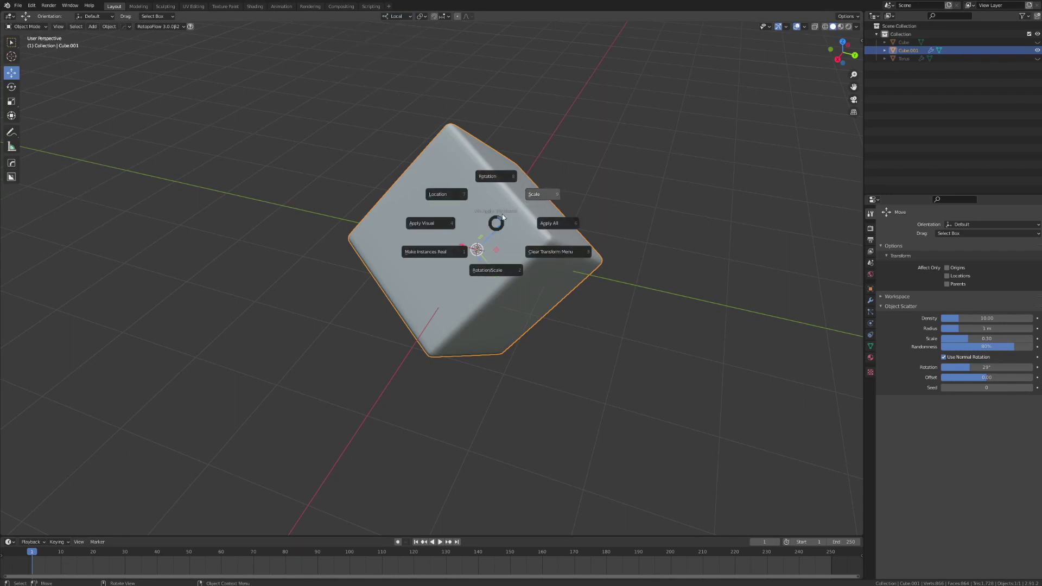
click(493, 178)
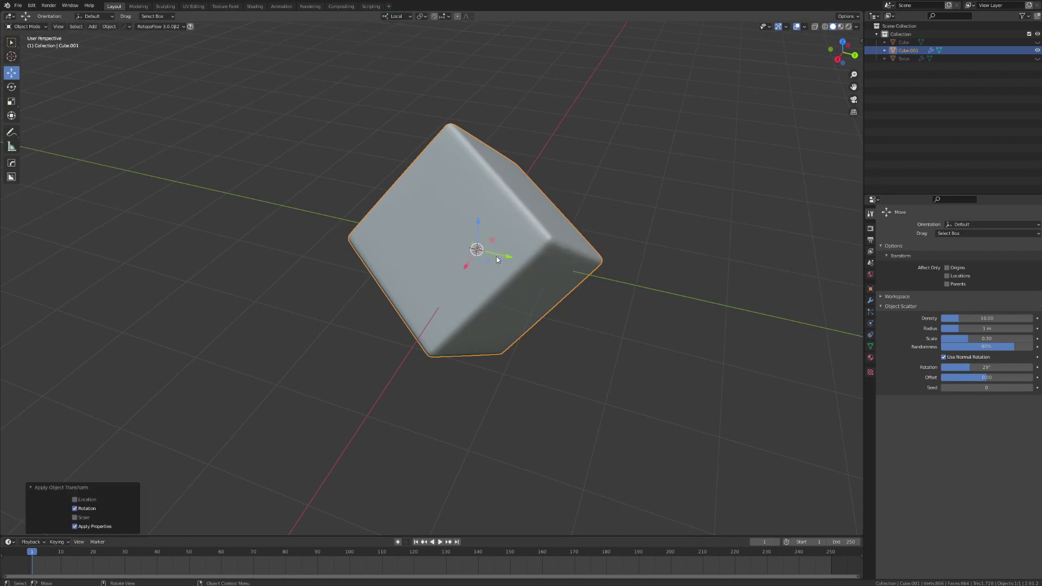
mouse_move(499, 260)
middle_down()
mouse_move(507, 243)
mouse_move(490, 230)
mouse_move(510, 252)
middle_up()
scroll(514, 257, up, 2)
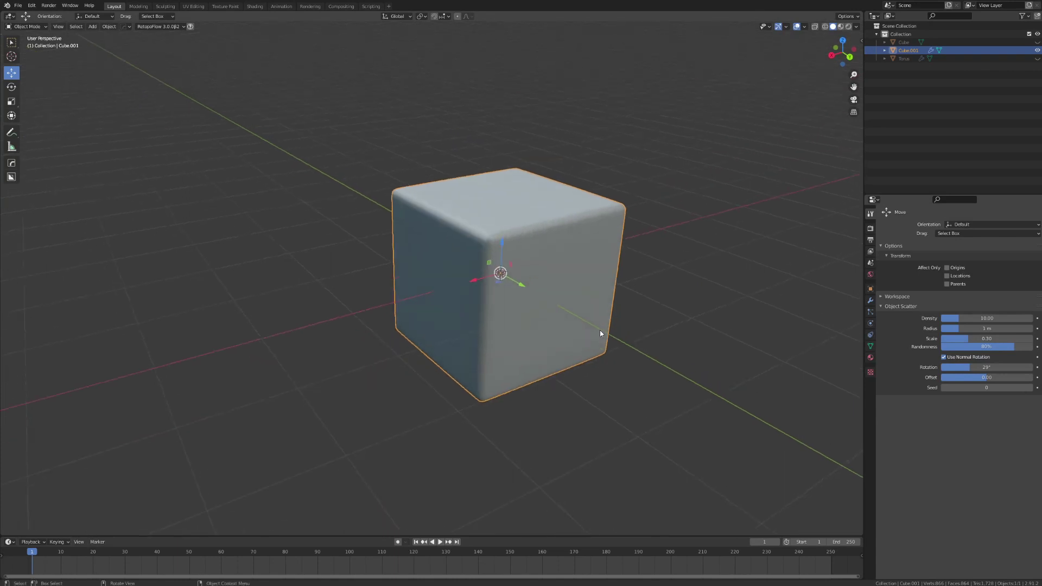
middle_drag(602, 332, 570, 324)
Rotate Cube.001's mesh 41.5° about Z in Edit Mode, then return to Object Mode.
key(Tab)
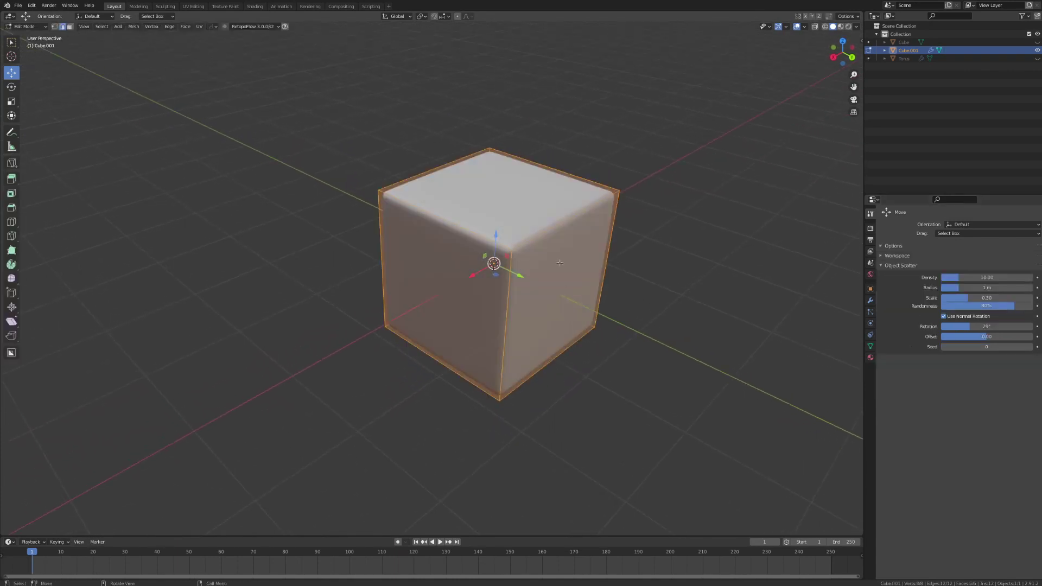
key(r)
click(481, 245)
middle_drag(480, 246, 522, 249)
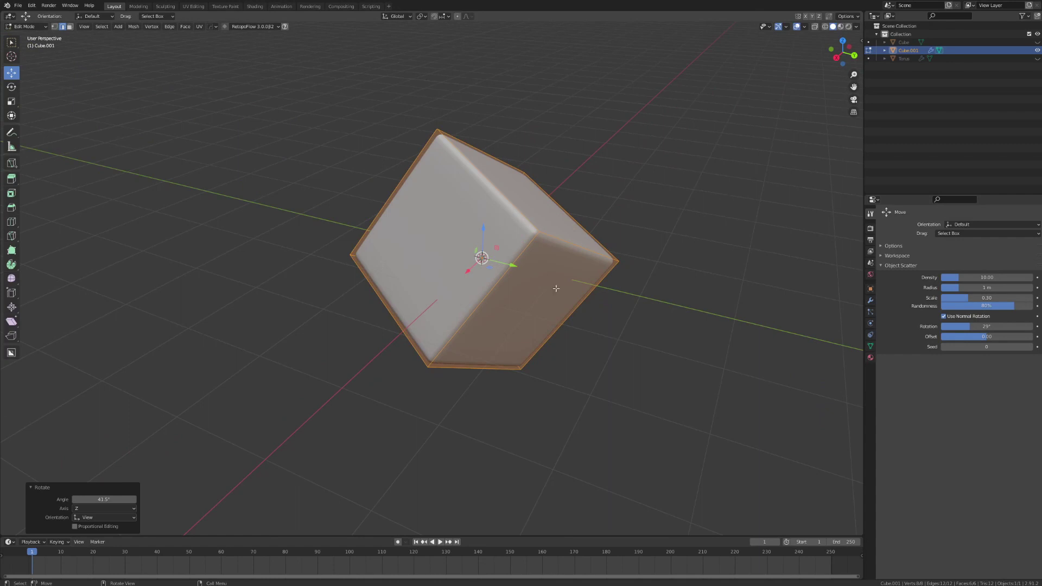
middle_drag(500, 266, 581, 319)
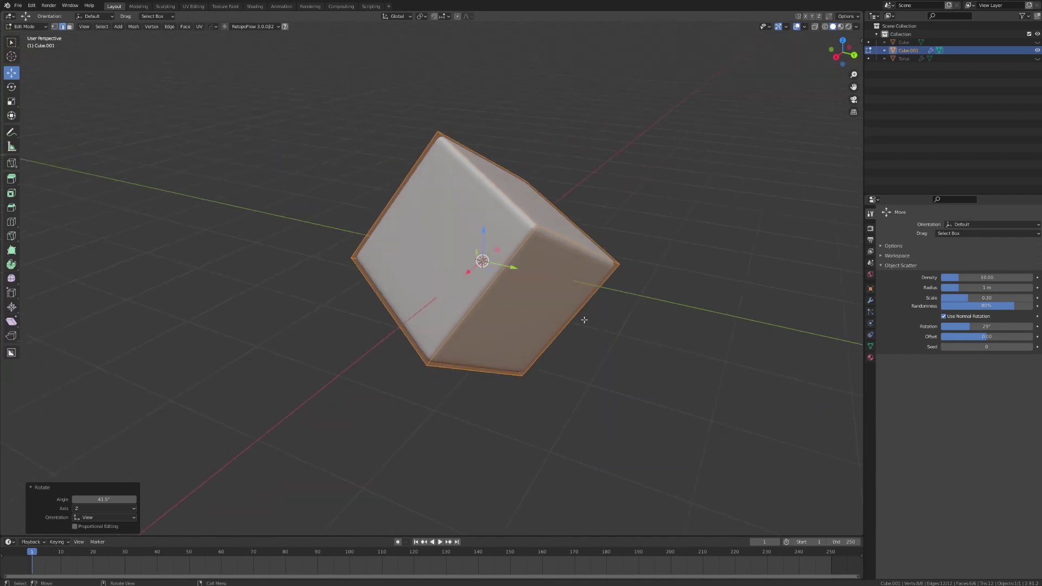
key(Tab)
click(402, 18)
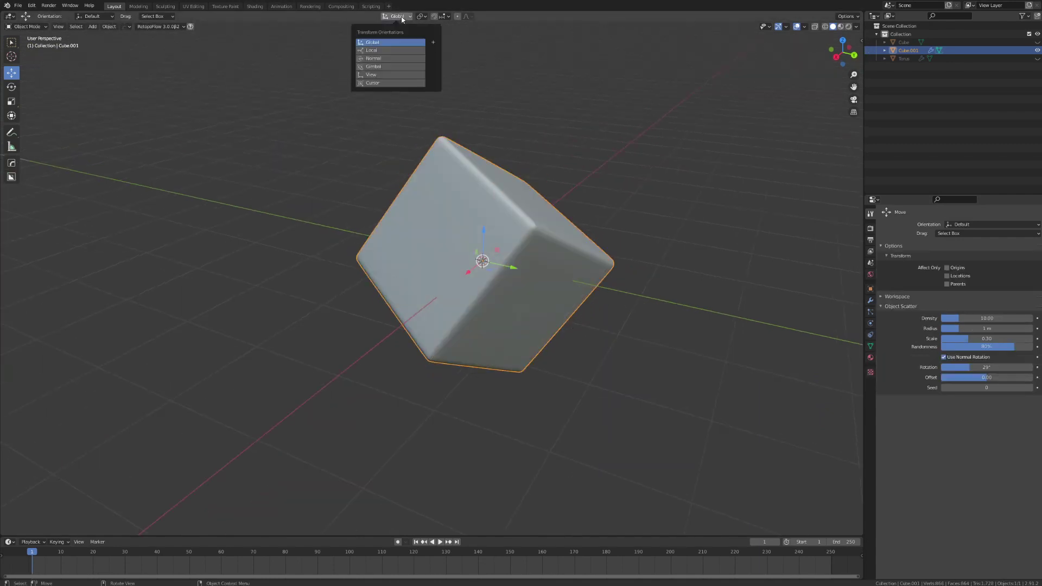
click(401, 50)
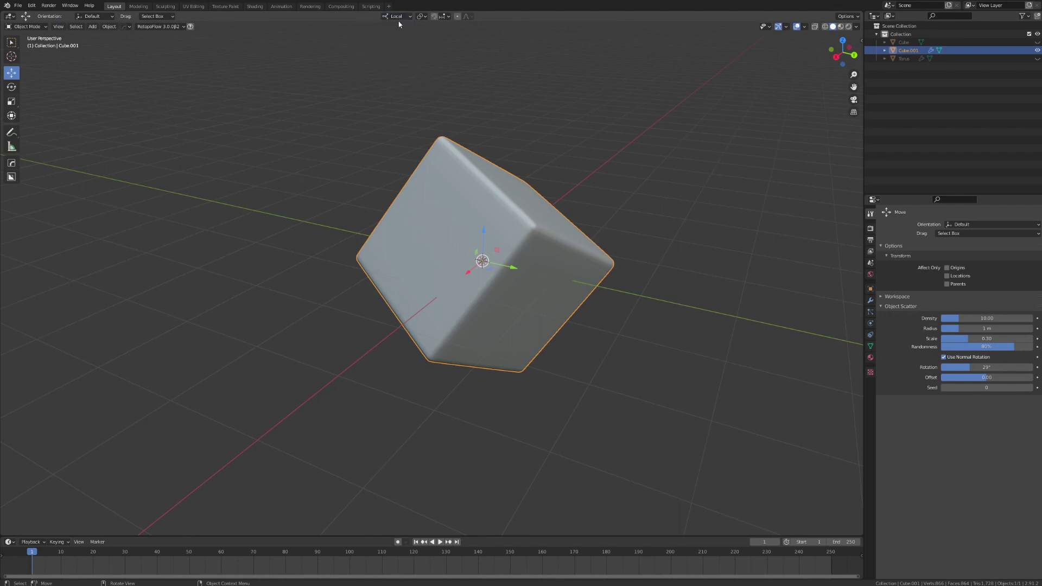
click(399, 16)
click(395, 42)
click(405, 17)
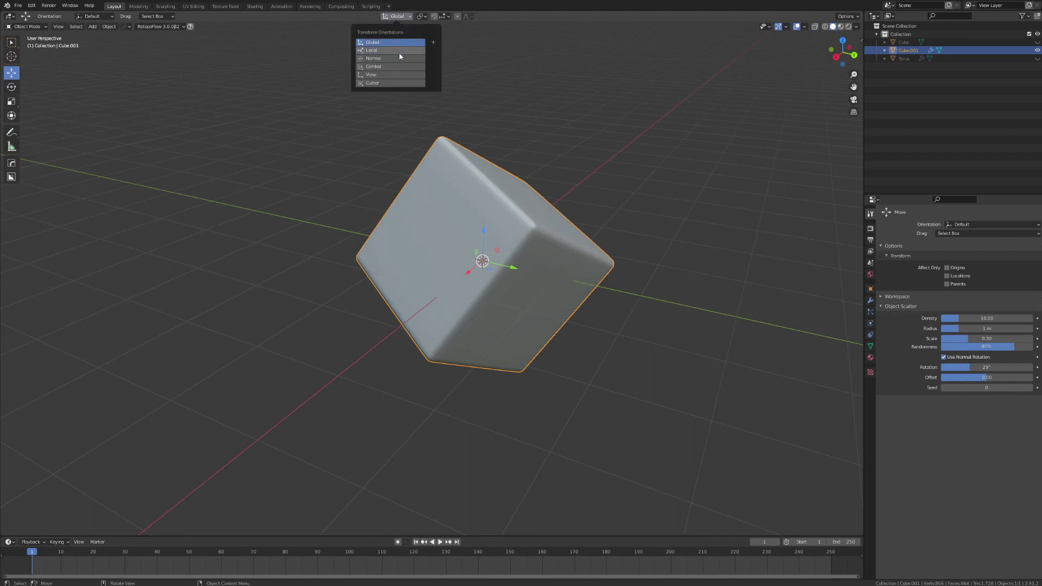
mouse_move(582, 295)
middle_down()
mouse_move(534, 301)
mouse_move(535, 282)
mouse_move(569, 308)
middle_up()
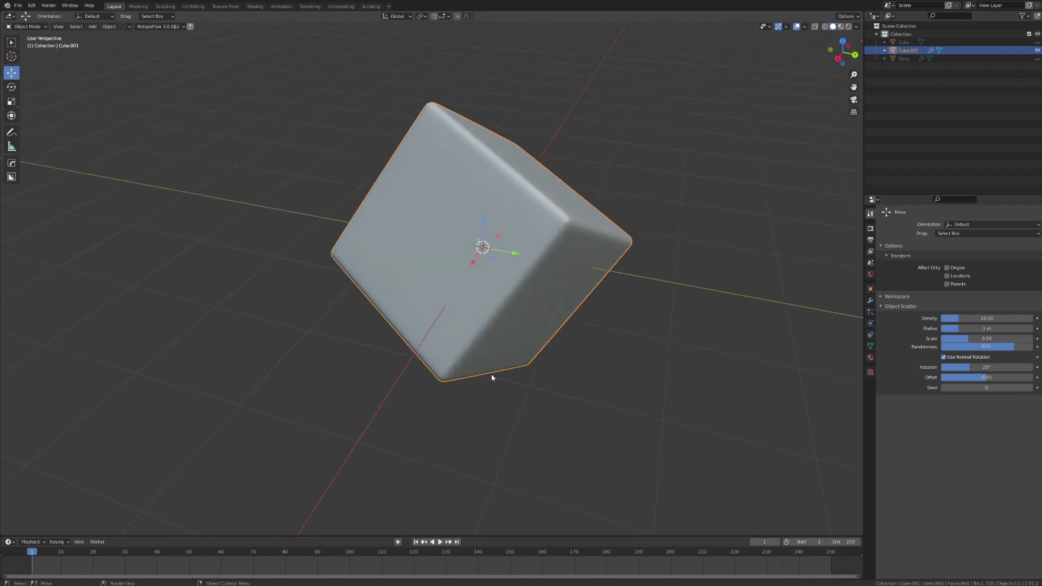
middle_drag(493, 375, 537, 319)
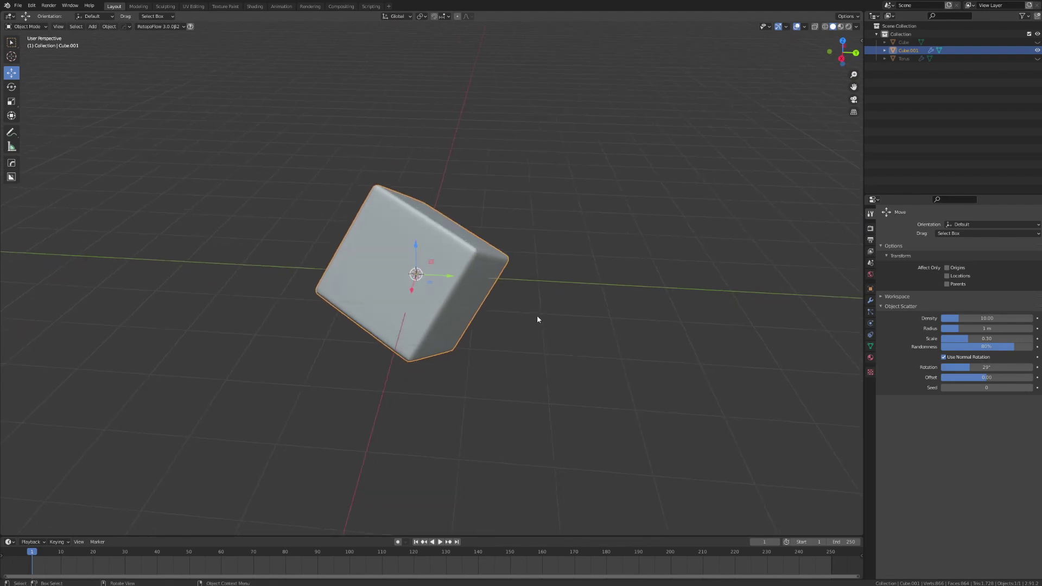
middle_drag(434, 328, 483, 326)
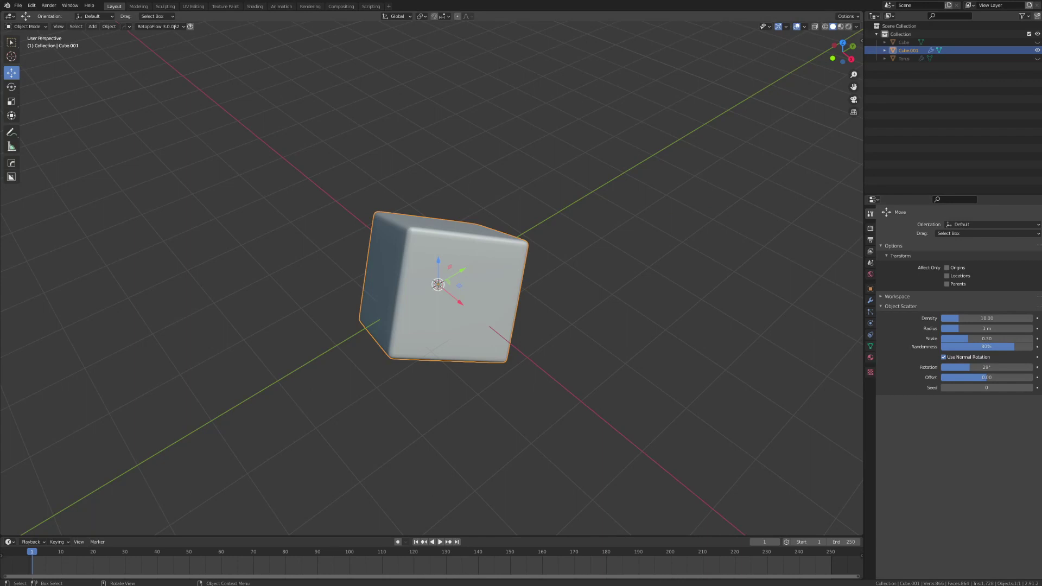
Set the transform orientation to Normal, orbit the cube, and enter Edit Mode.
click(396, 16)
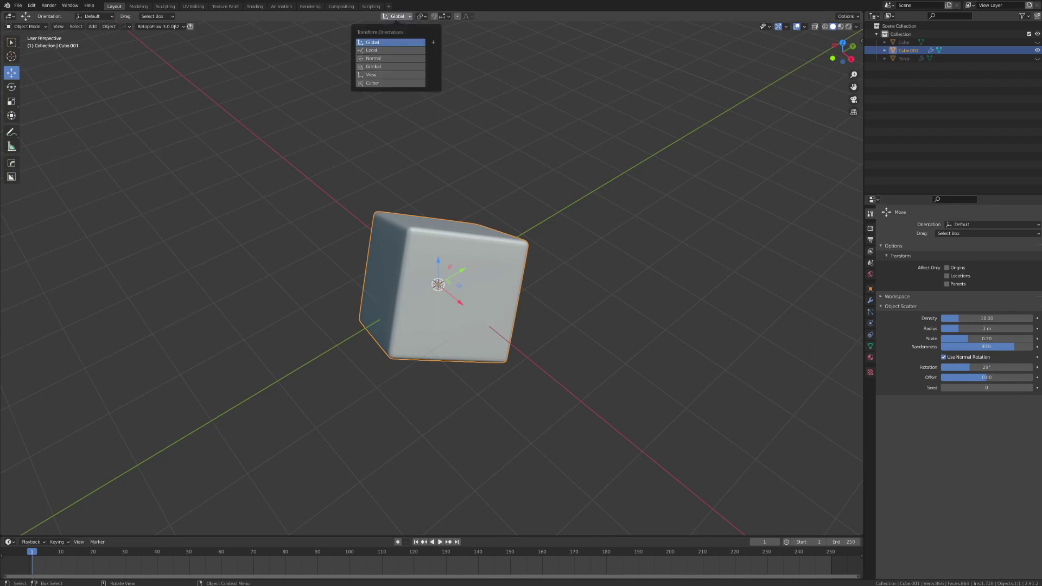
click(374, 58)
middle_drag(618, 380, 480, 327)
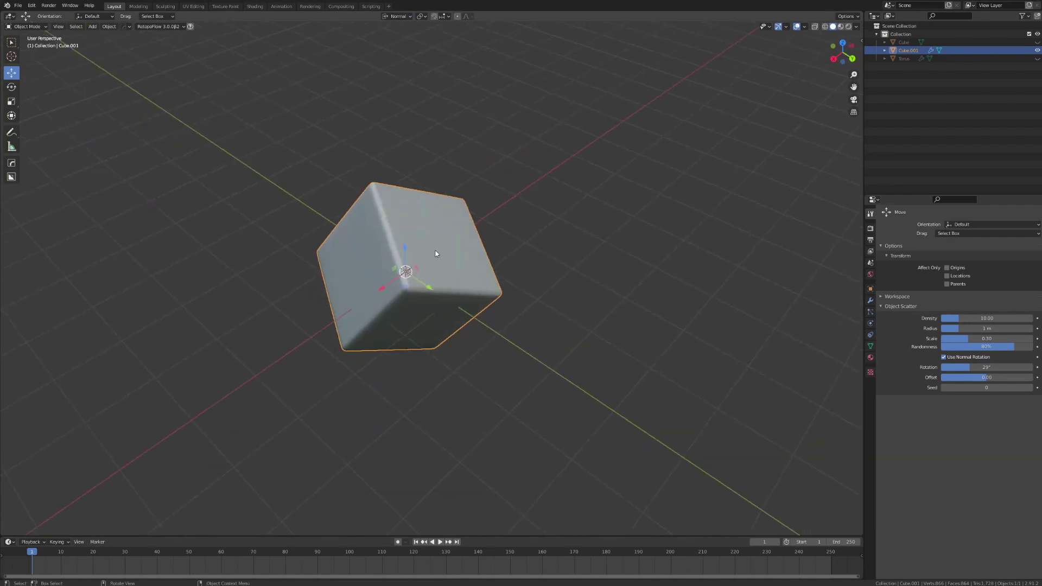
middle_drag(575, 266, 535, 270)
key(Tab)
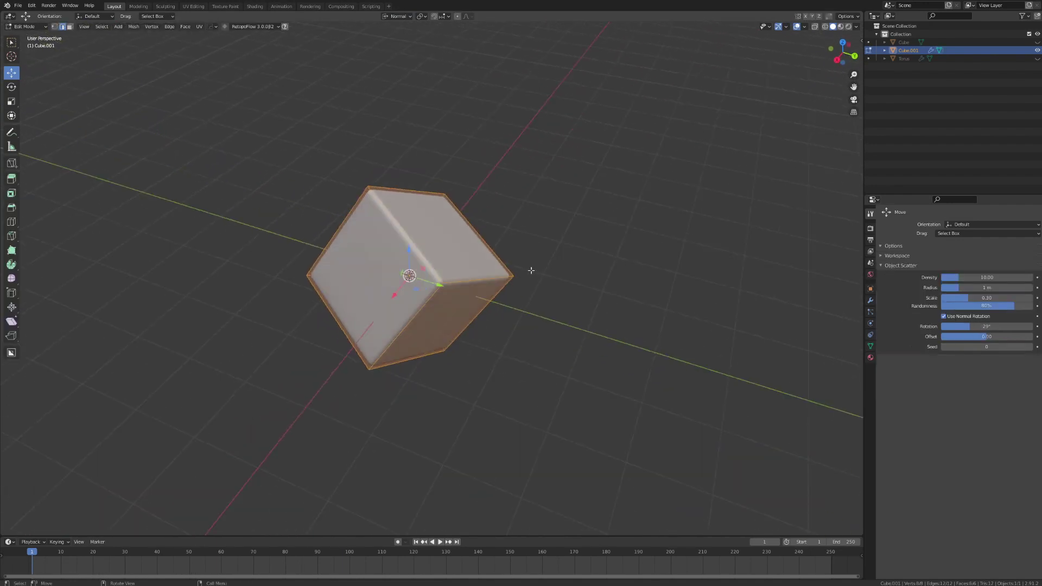
Switch to face select and select the cube's upper-right face.
key(3)
click(449, 227)
middle_drag(450, 227, 452, 321)
scroll(469, 294, up, 4)
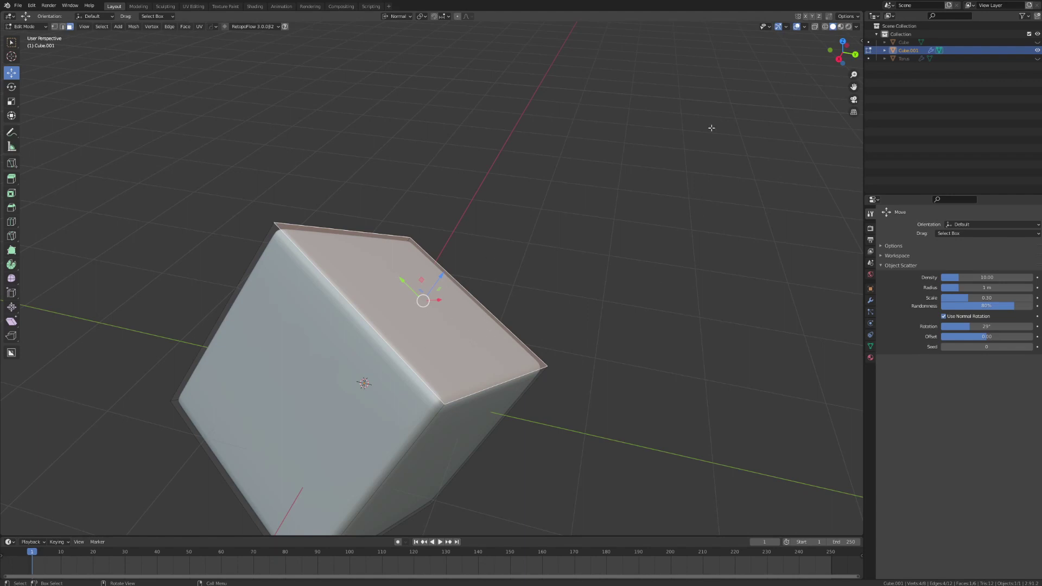
Turn on face normal display in the viewport overlays.
click(805, 27)
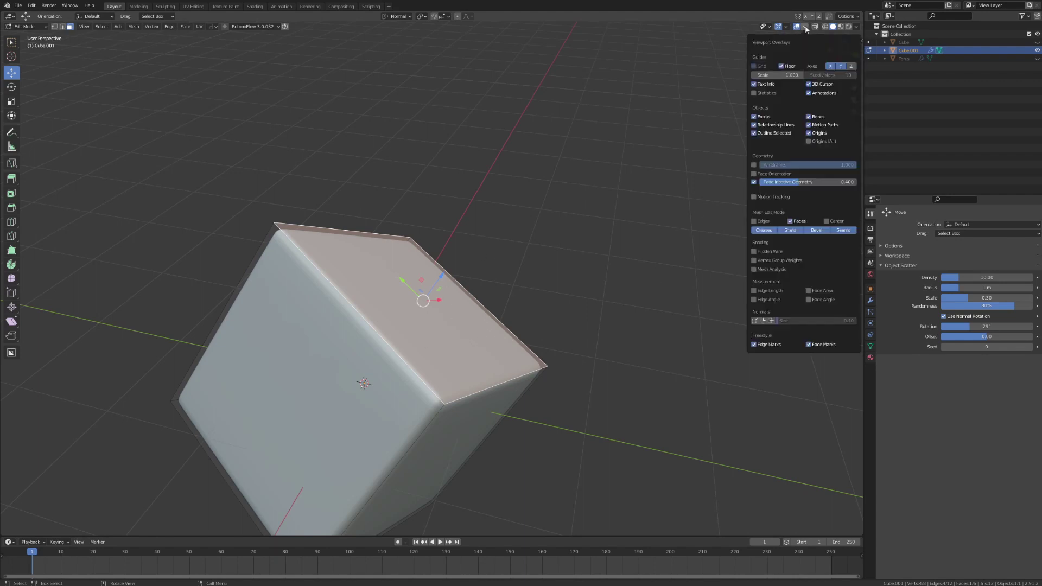
click(771, 321)
middle_drag(521, 352, 455, 281)
scroll(542, 377, up, 2)
scroll(478, 294, up, 2)
scroll(474, 287, down, 4)
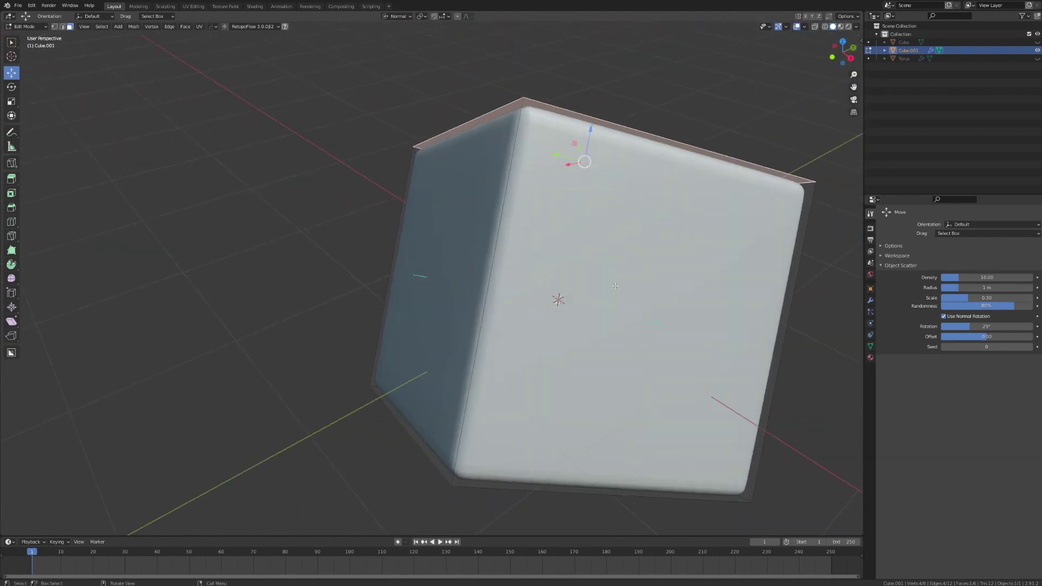
Also show split normals, then slide the selected face along its normal by -0.001645 m.
middle_drag(444, 209, 771, 91)
click(806, 27)
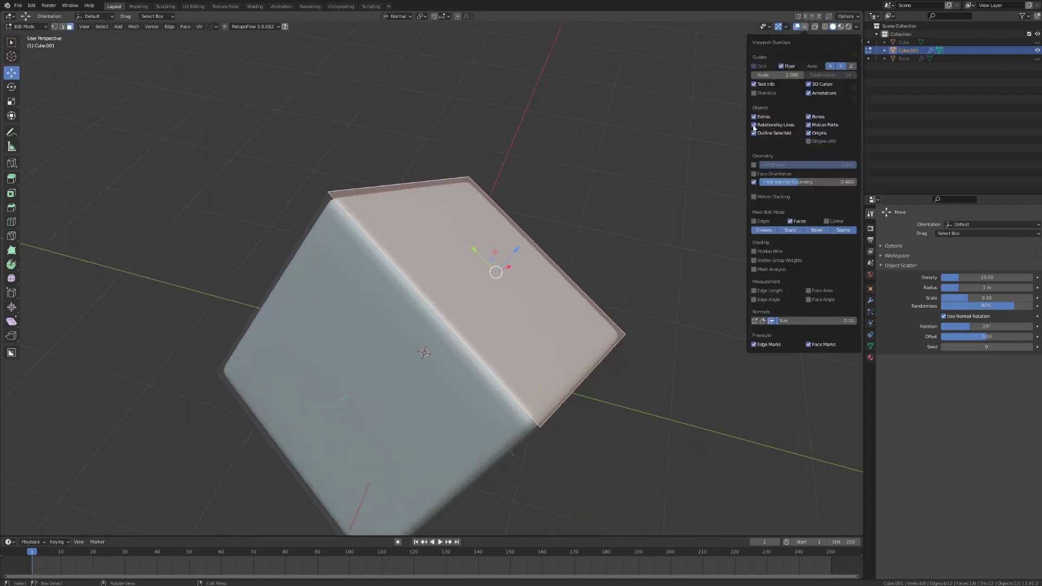
click(763, 321)
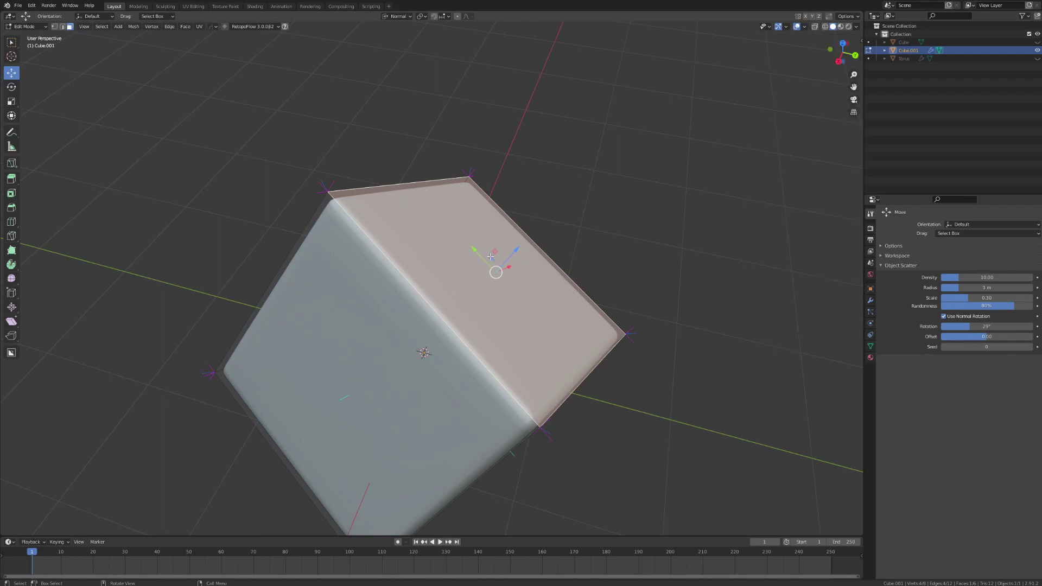
mouse_move(491, 253)
middle_down()
mouse_move(497, 274)
mouse_move(564, 219)
mouse_move(509, 264)
middle_up()
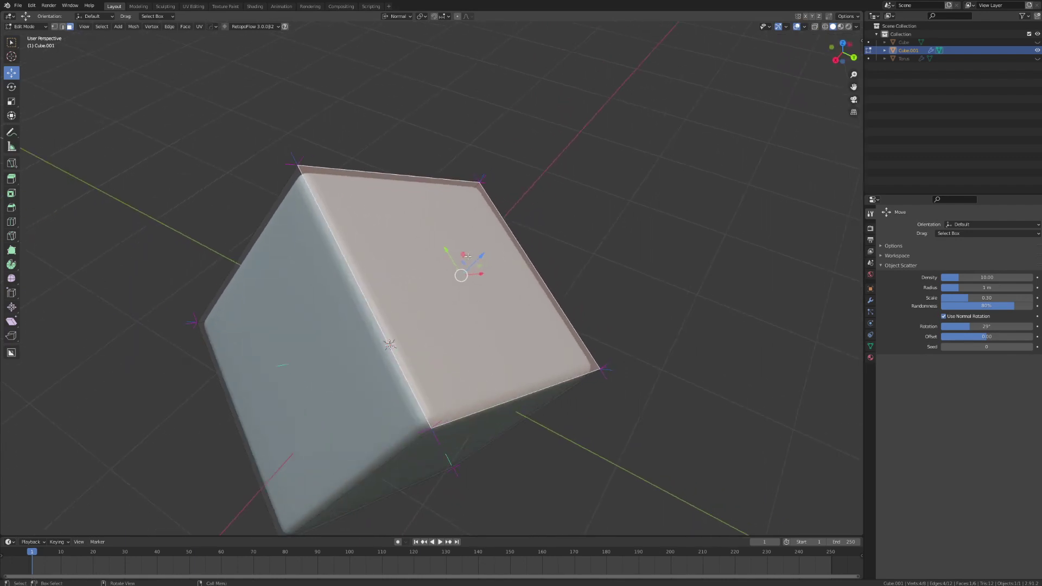
drag(483, 254, 516, 276)
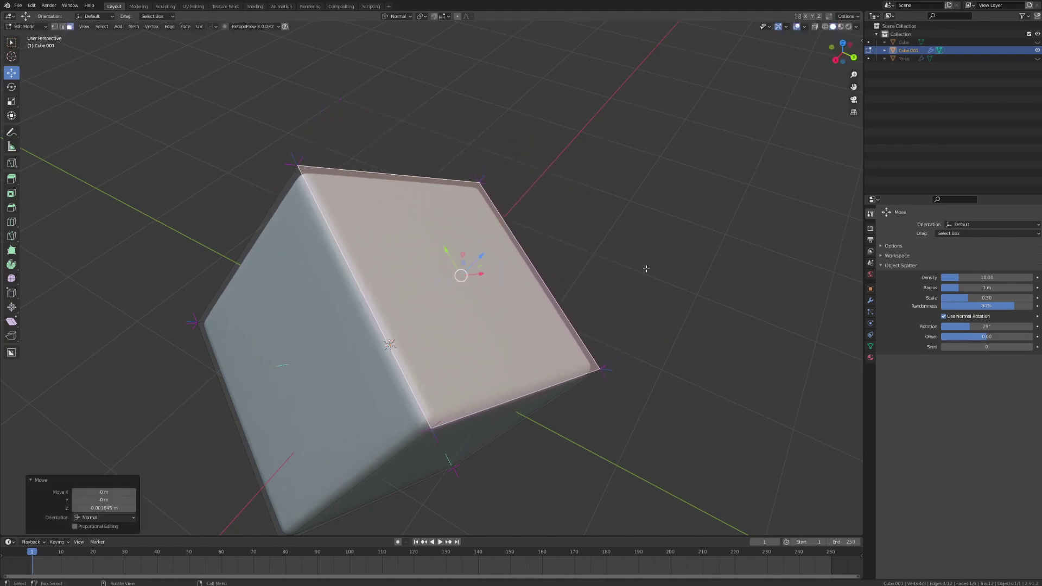
Undo the face move, then push the face's right edge outward along its normal.
key(ctrl+z)
click(550, 290)
middle_drag(549, 290, 525, 274)
drag(525, 274, 580, 280)
middle_drag(231, 135, 278, 137)
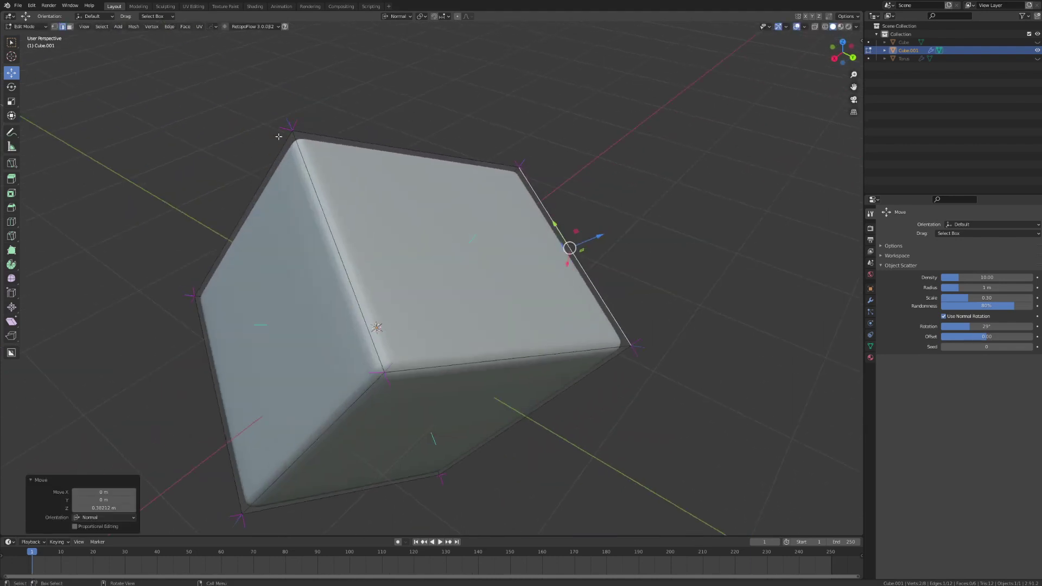
Select the top-left corner vertex and slide it 0.31842 m outward along its normal.
key(1)
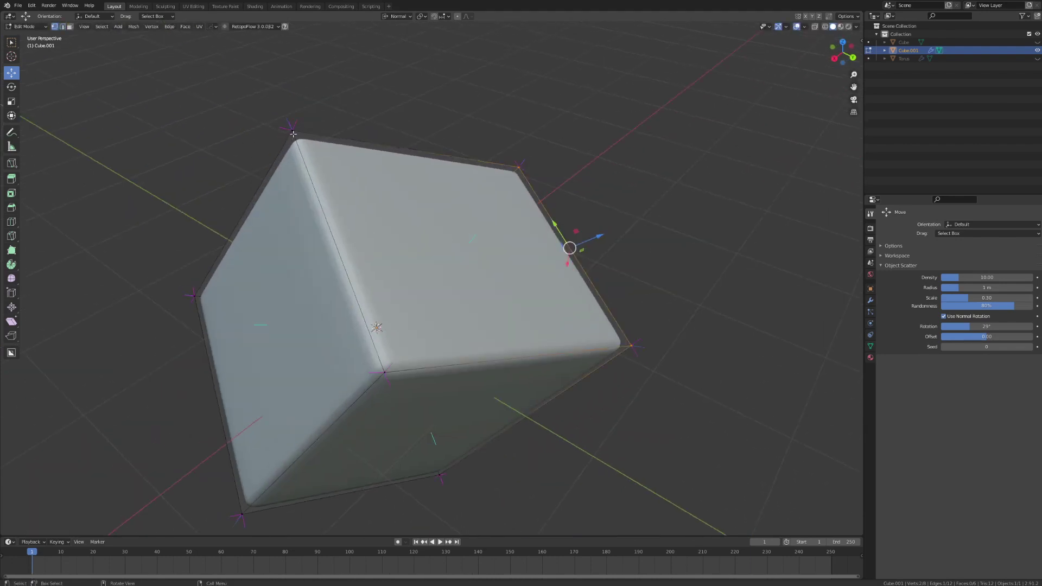
click(292, 130)
mouse_move(279, 103)
mouse_down()
mouse_move(274, 81)
mouse_move(288, 90)
mouse_up()
mouse_move(275, 62)
mouse_down()
mouse_move(287, 89)
mouse_move(262, 51)
mouse_up()
middle_drag(603, 280, 629, 277)
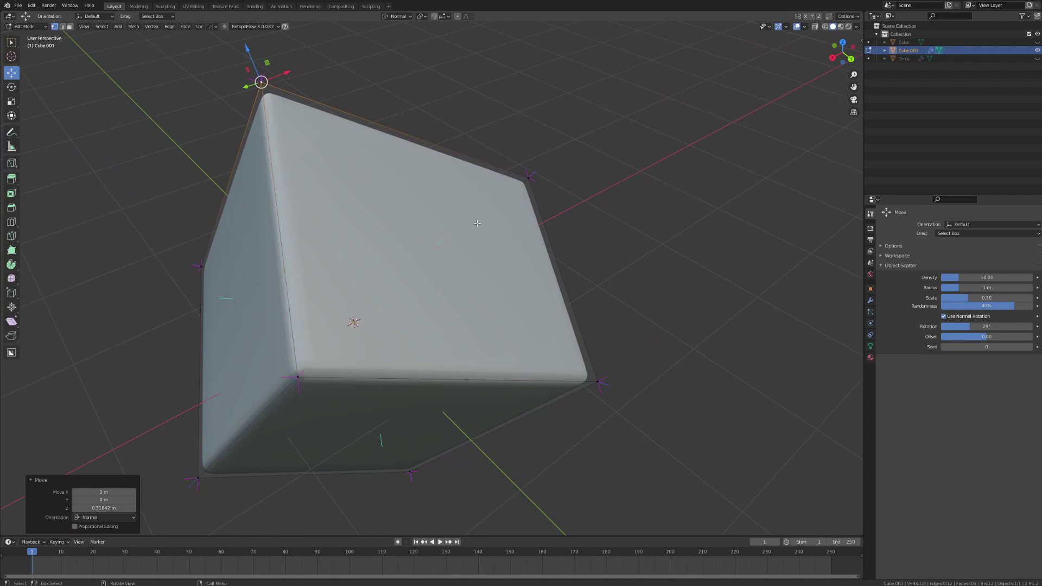
middle_drag(477, 223, 503, 321)
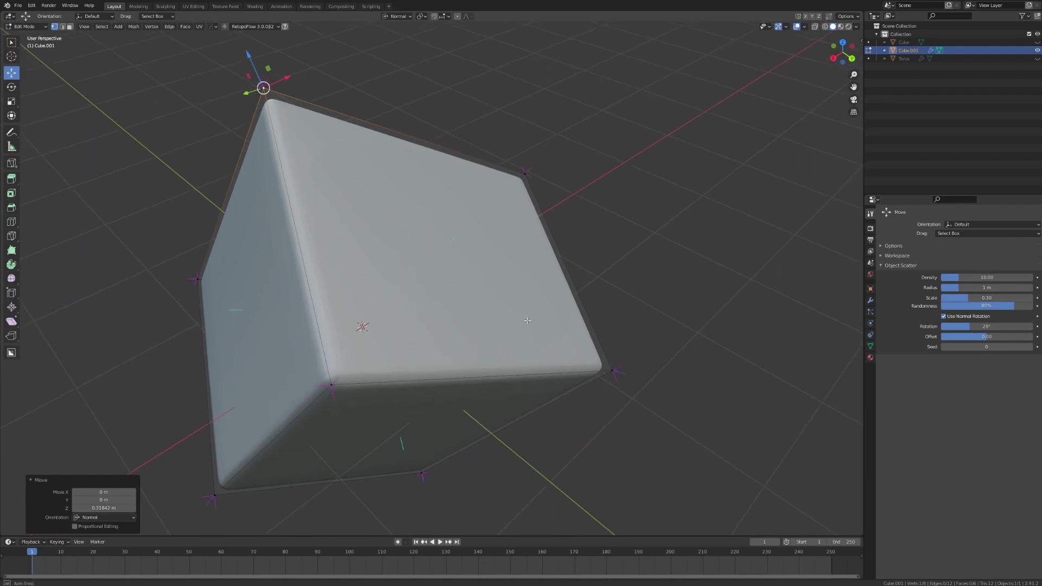
middle_drag(521, 321, 537, 319)
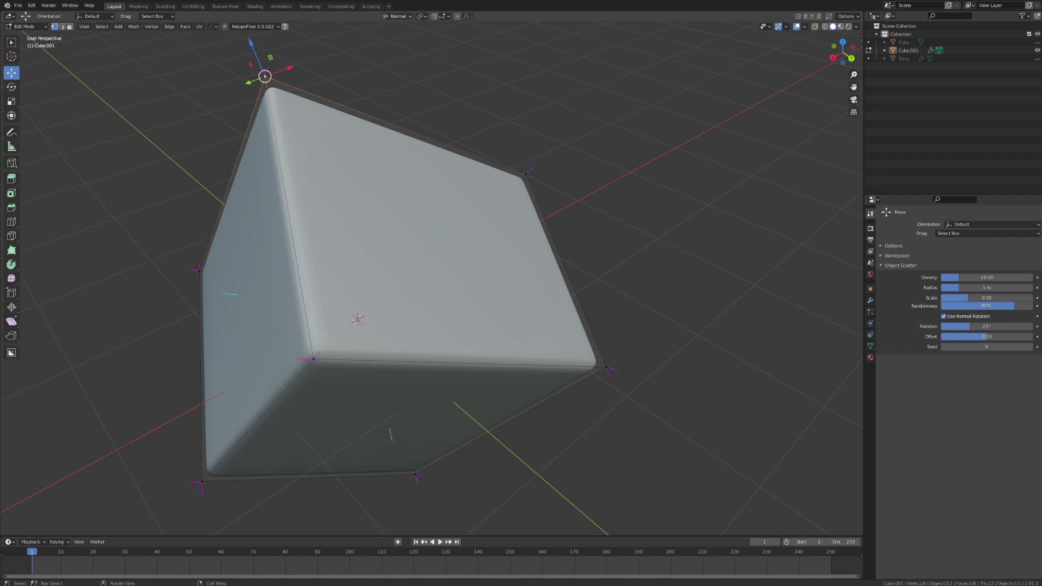
Switch orientation to Gimbal, choose the Rotate tool, and show the sidebar's 3D Cursor rotation mode options.
click(399, 16)
click(388, 70)
click(10, 88)
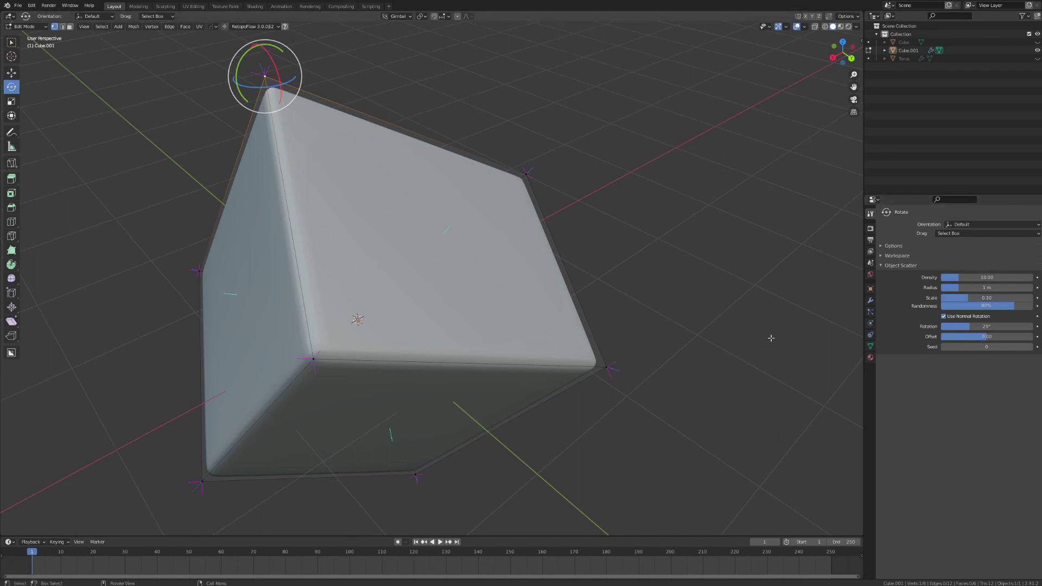
key(n)
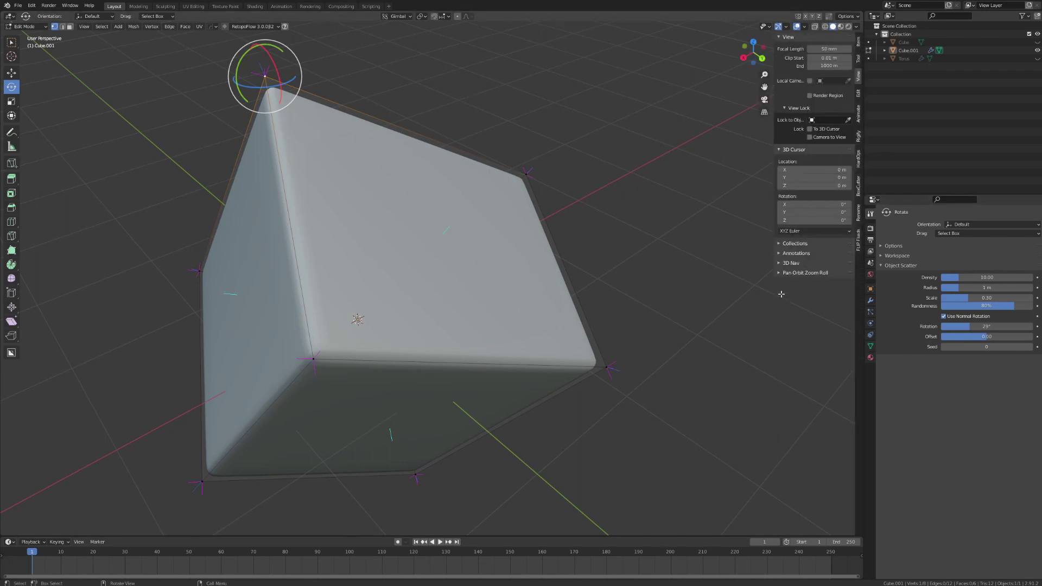
click(813, 231)
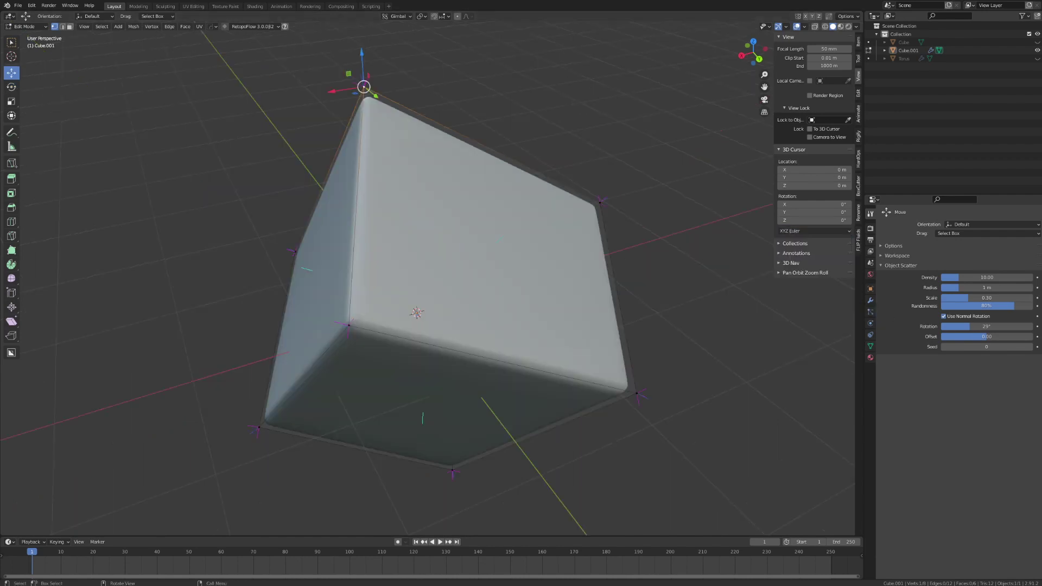
Switch orientation to View and select faces of the cube in face select mode.
click(398, 16)
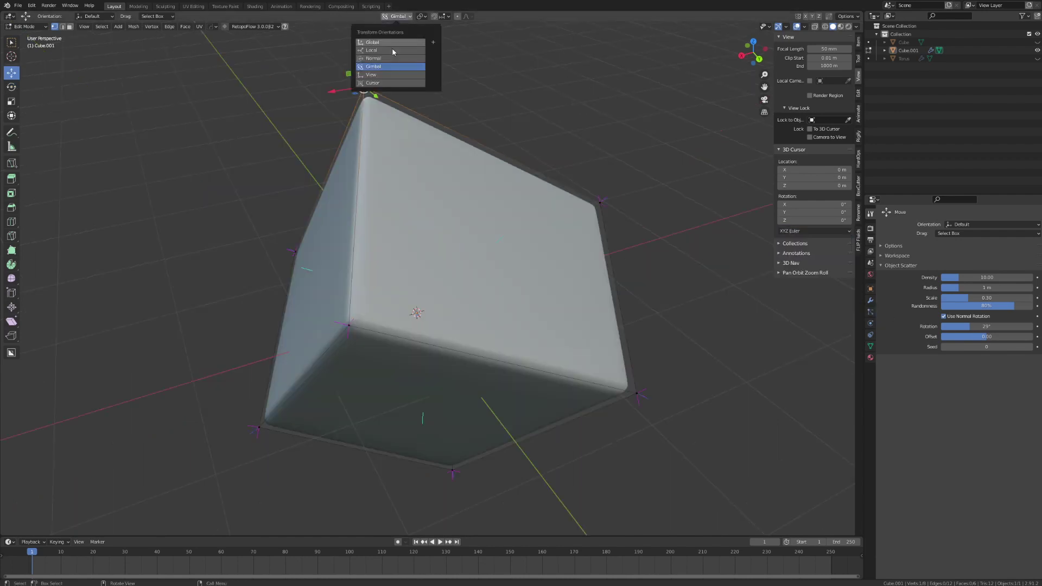
click(384, 75)
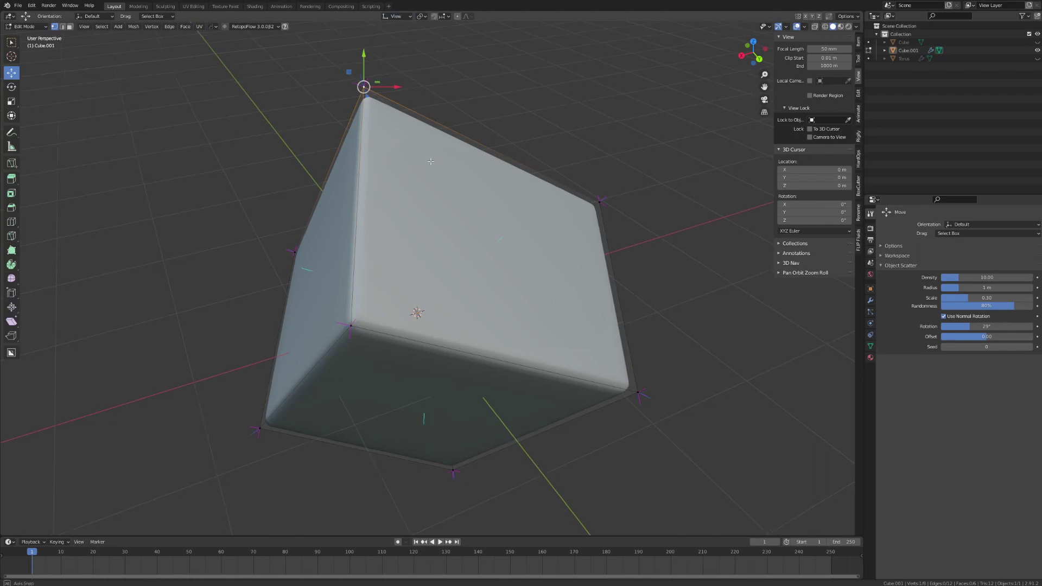
middle_drag(383, 76, 417, 119)
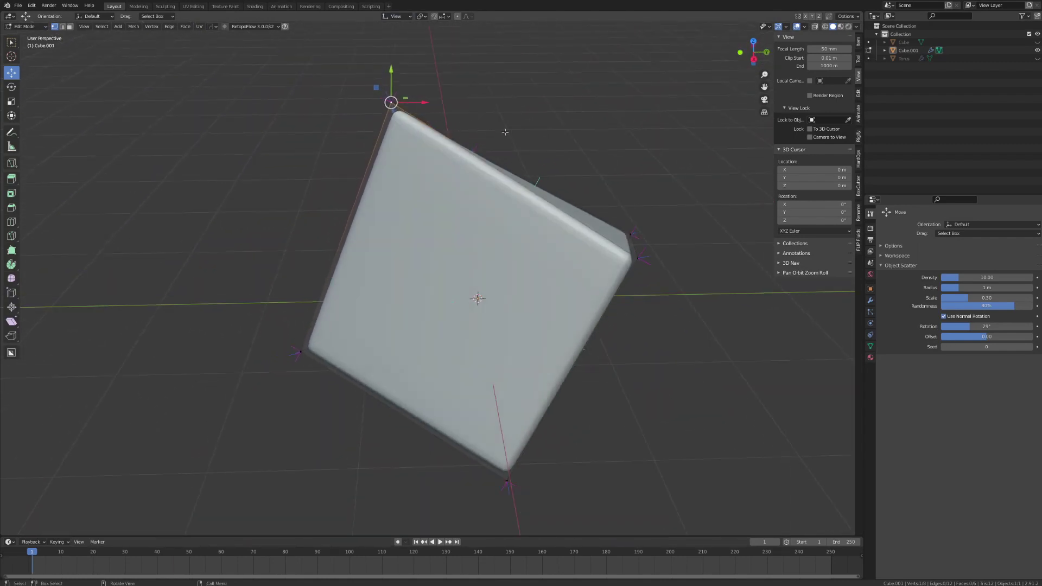
middle_drag(505, 132, 477, 141)
key(3)
click(536, 243)
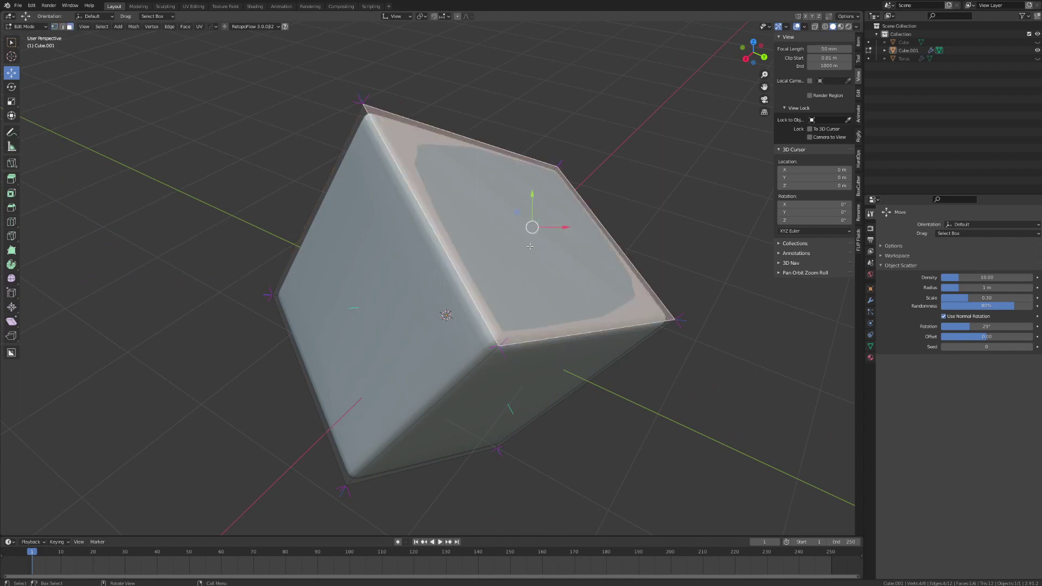
middle_drag(536, 243, 458, 309)
click(402, 405)
click(458, 309)
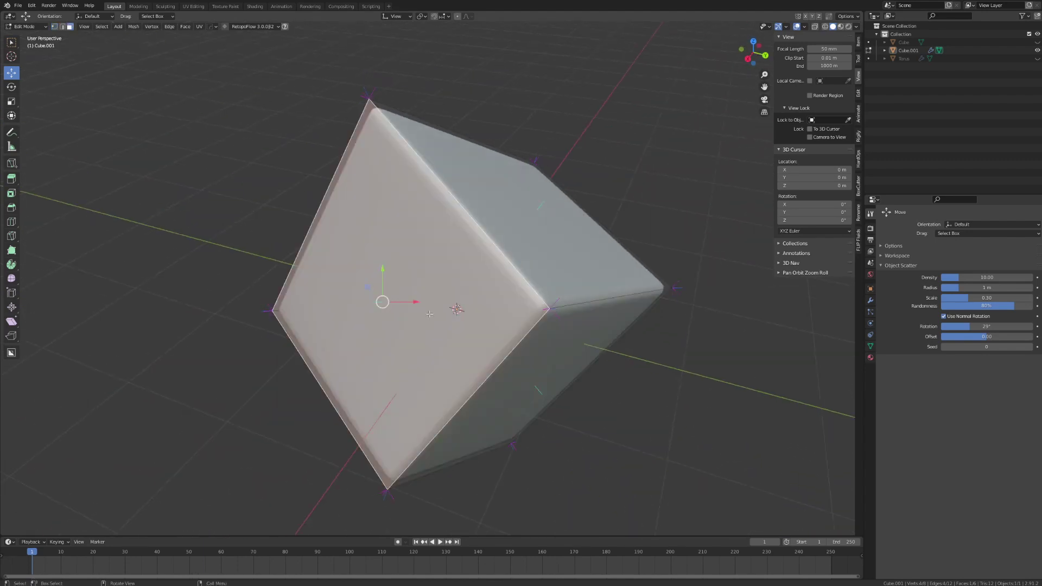
click(557, 214)
middle_drag(558, 214, 545, 239)
Move the selected face 1.8371 m along X with the gizmo, elongating the cube into a box.
scroll(545, 239, down, 2)
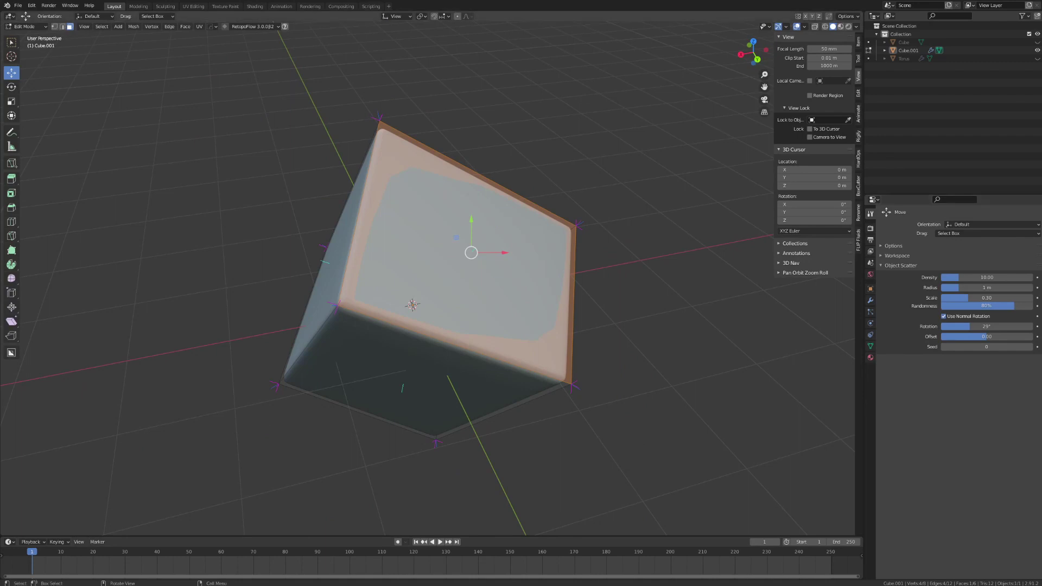
middle_drag(500, 295, 502, 277)
scroll(502, 277, down, 1)
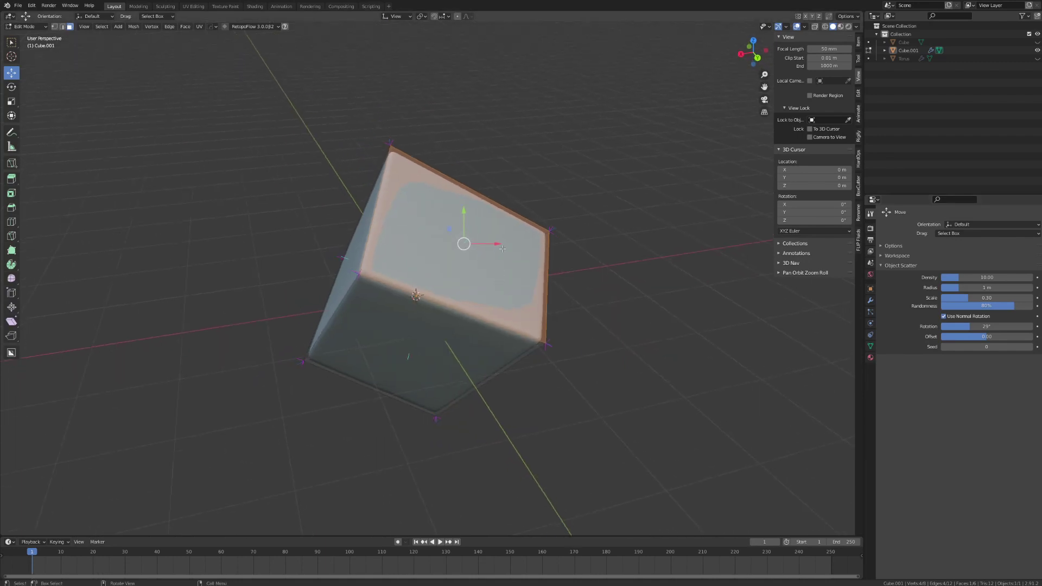
drag(496, 244, 628, 251)
drag(611, 210, 614, 203)
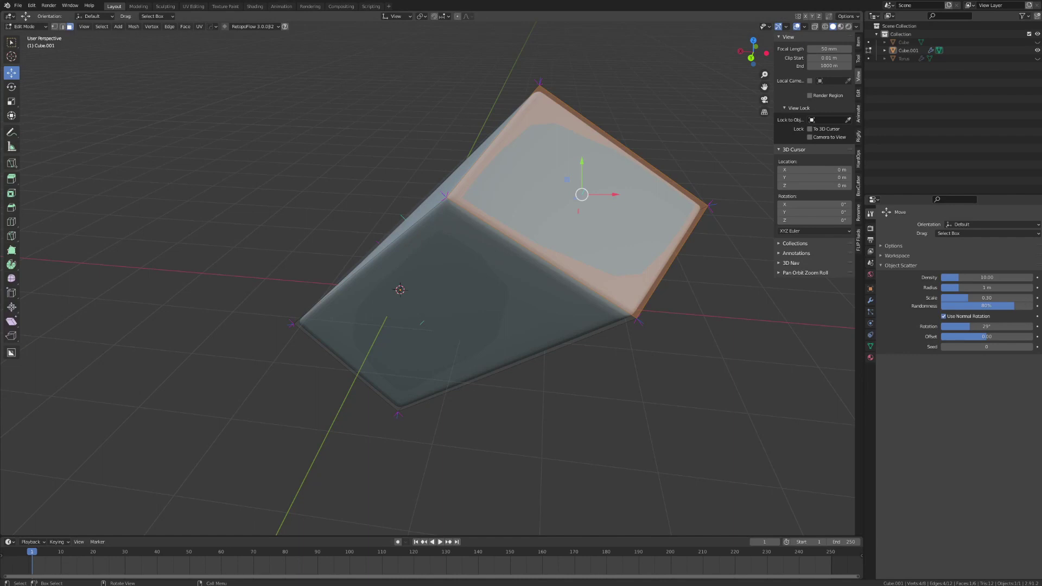
middle_drag(499, 177, 518, 191)
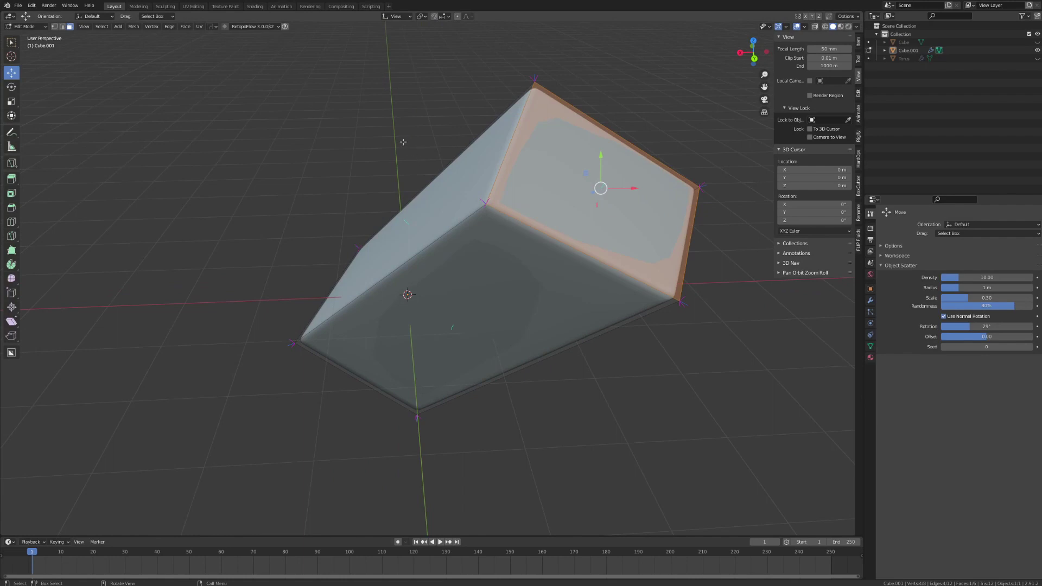
Place the 3D cursor on the box, then reposition it to 0.5569, -3.119, 2.241 m.
shift+right_click(361, 109)
middle_drag(365, 161, 465, 164)
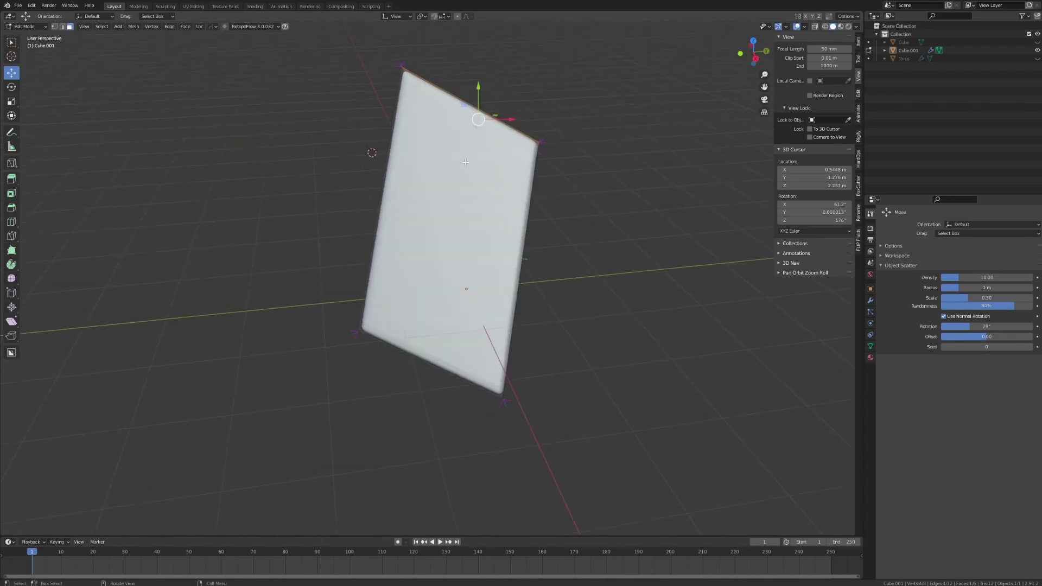
scroll(391, 114, up, 4)
middle_drag(391, 114, 417, 288)
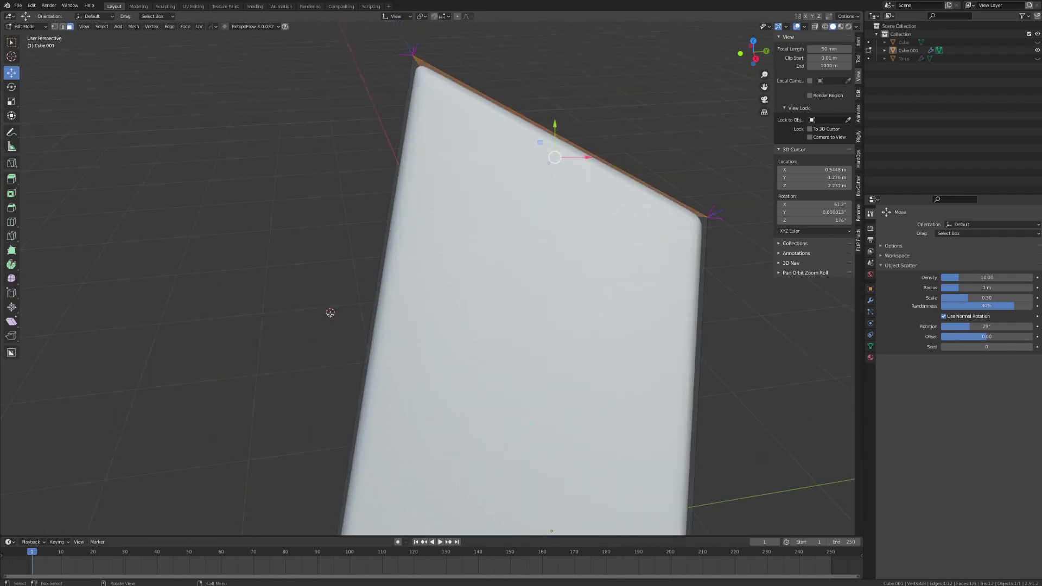
scroll(526, 281, down, 2)
middle_drag(560, 275, 506, 273)
mouse_move(346, 177)
middle_down()
mouse_move(356, 169)
mouse_move(356, 183)
middle_up()
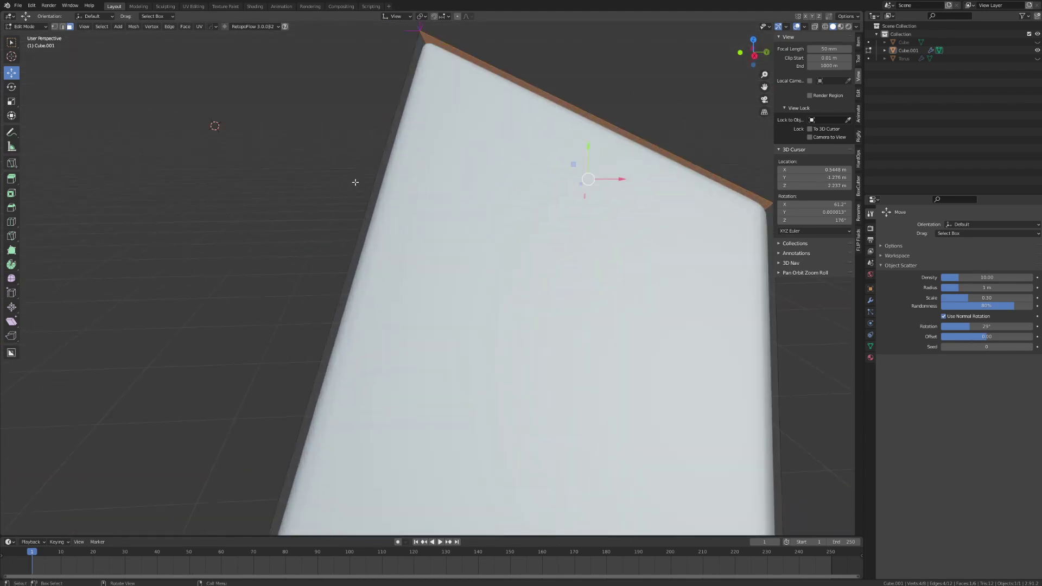
shift+right_click(277, 123)
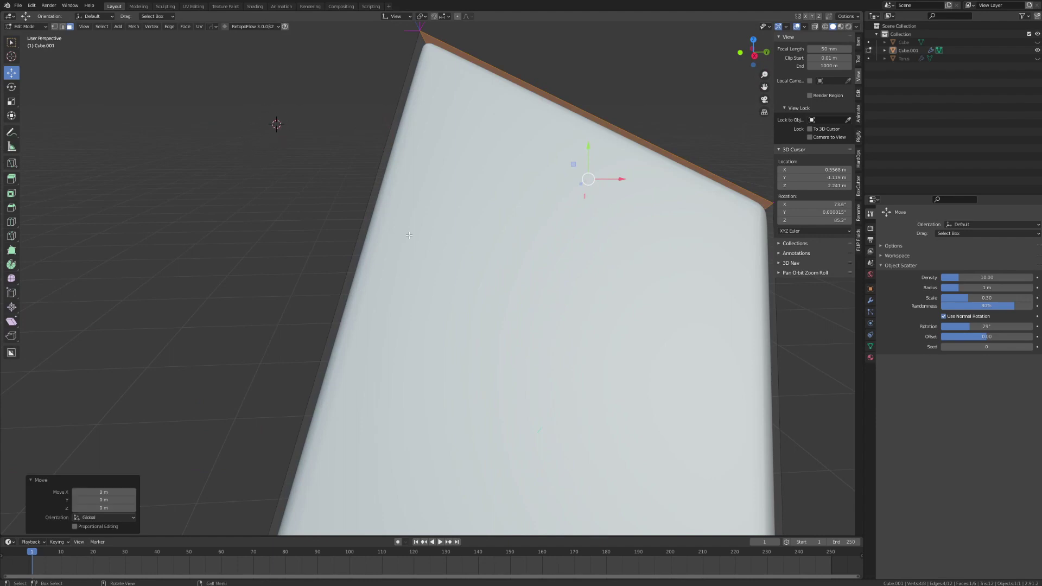
middle_drag(278, 194, 434, 109)
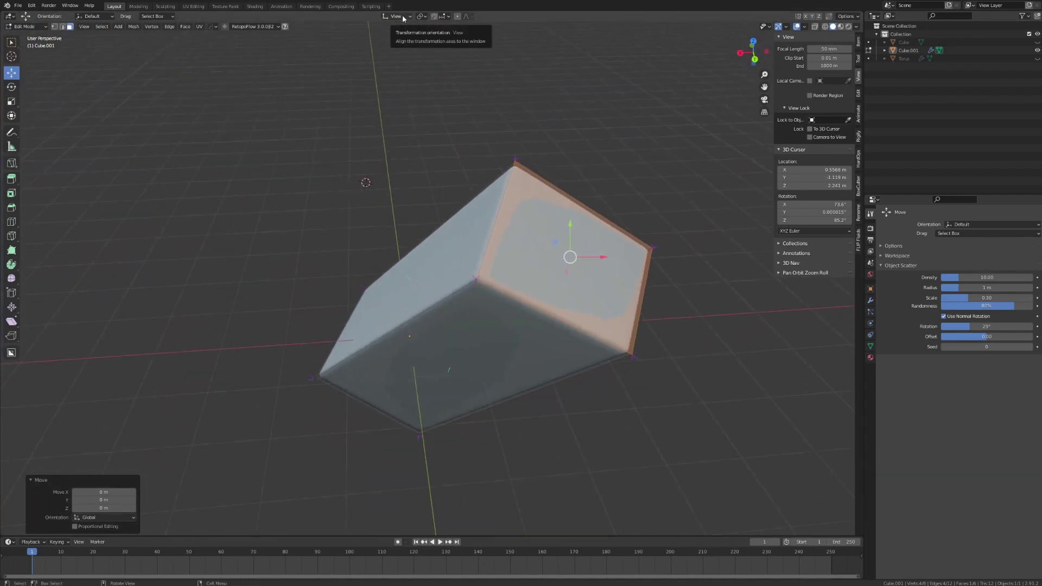
Set the transform orientation to Cursor.
click(399, 17)
click(380, 83)
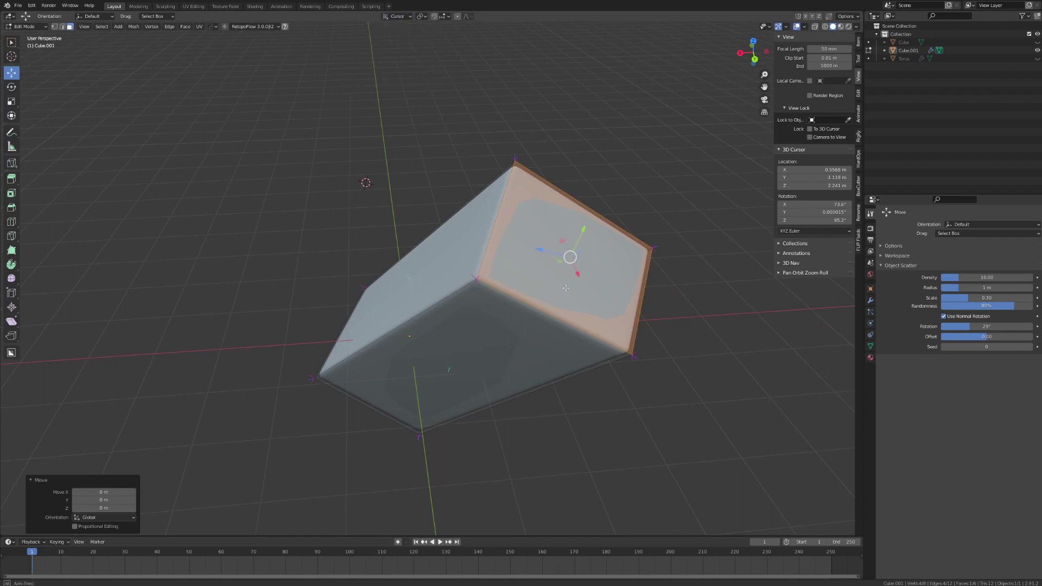
middle_drag(575, 274, 571, 286)
scroll(613, 349, up, 1)
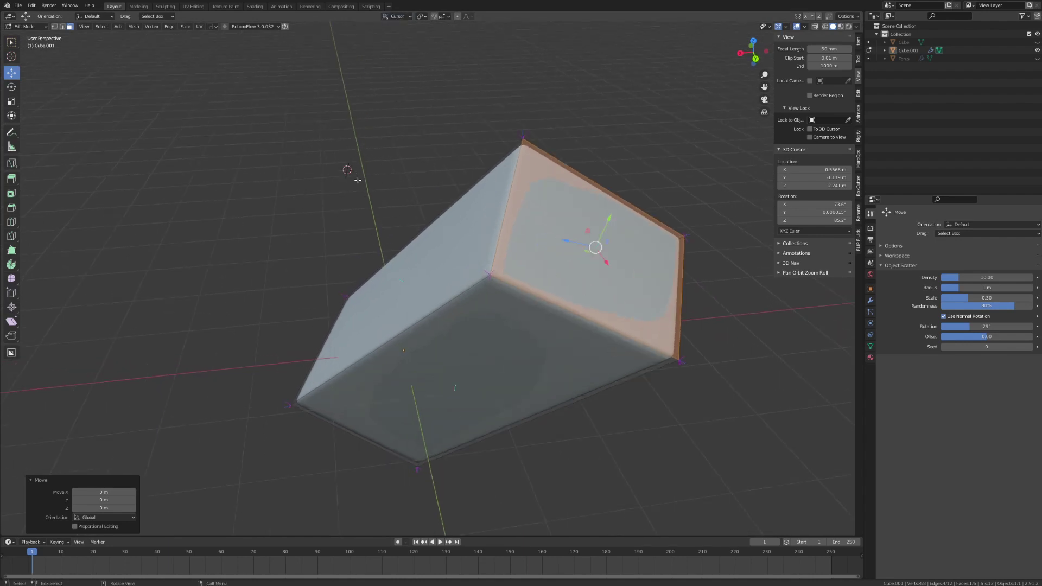
Place the 3D cursor at two different spots on the box, ending near its top edge.
shift+right_click(616, 123)
middle_drag(397, 169, 637, 317)
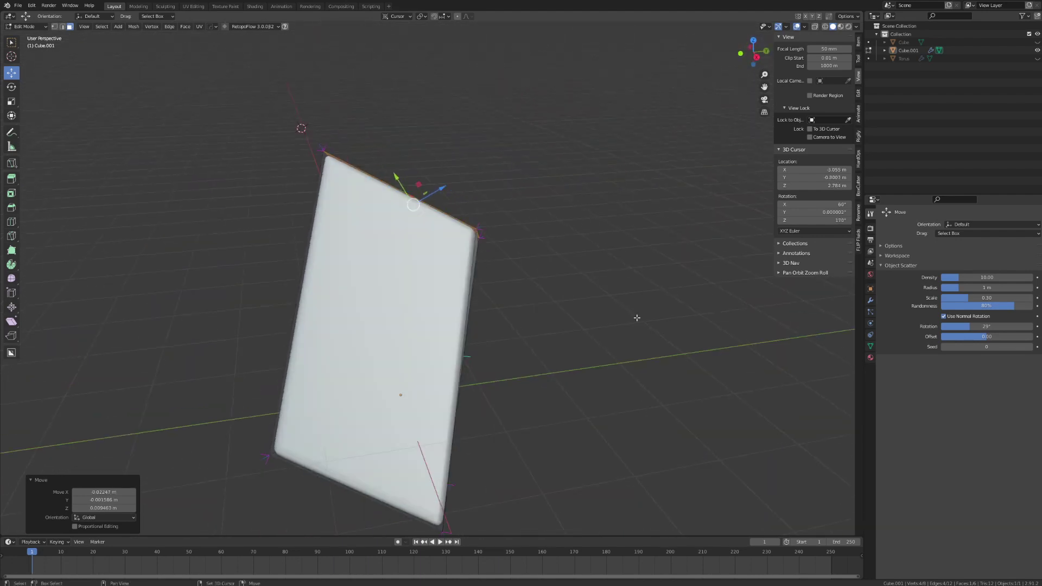
shift+right_click(617, 278)
middle_drag(398, 273, 625, 308)
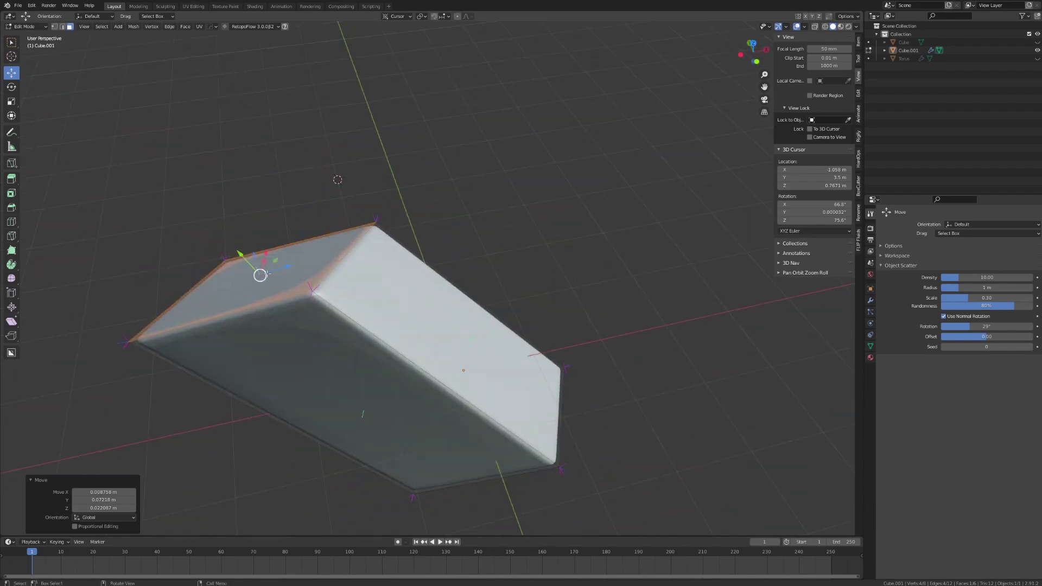
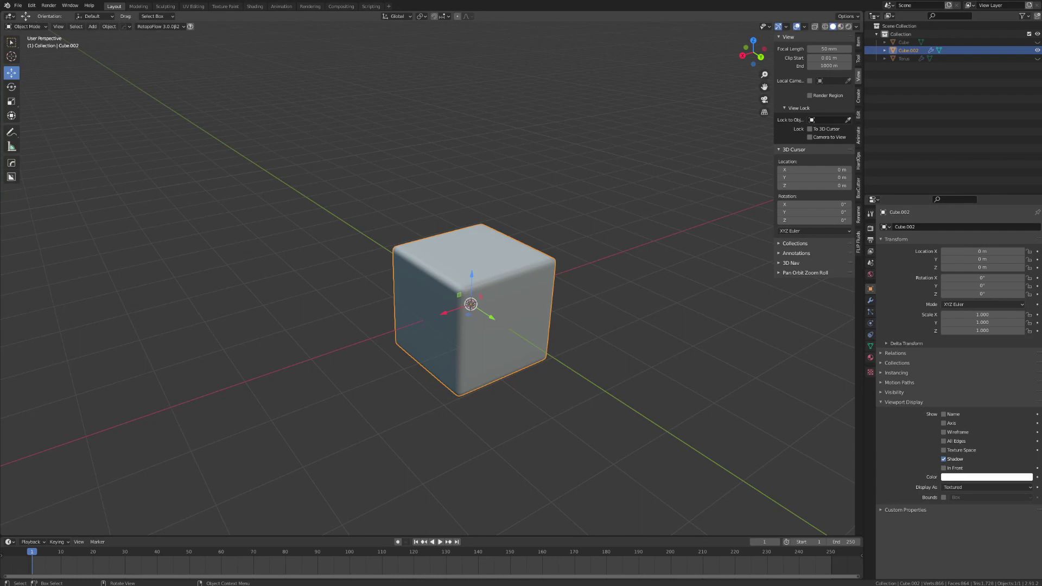
Orbit the view around the bevelled Cube.002 to inspect it from several angles.
middle_drag(553, 305, 473, 277)
middle_drag(511, 314, 443, 41)
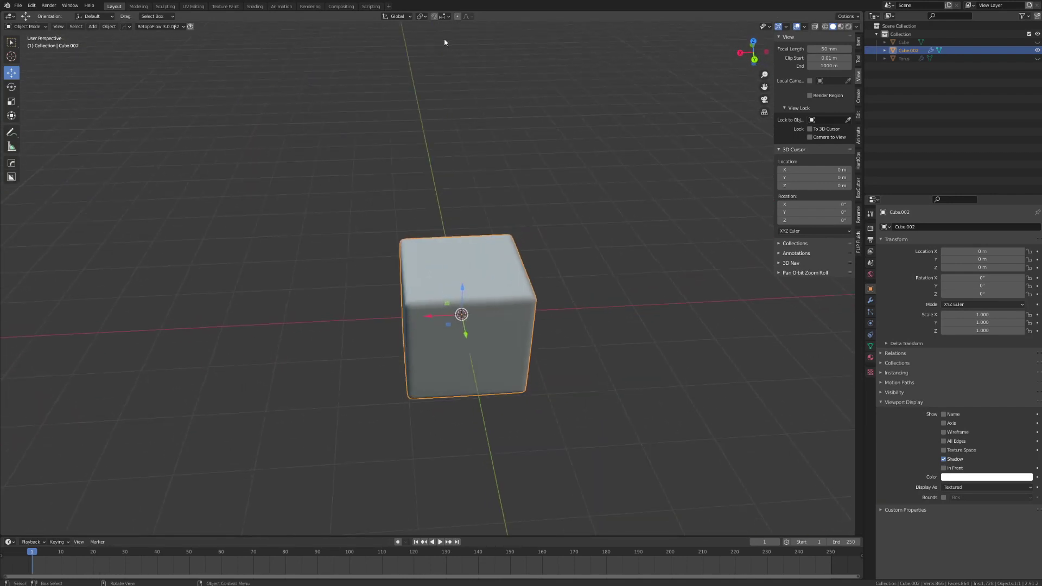
Set the transform pivot point to Median Point and enter Edit Mode on Cube.002.
click(422, 16)
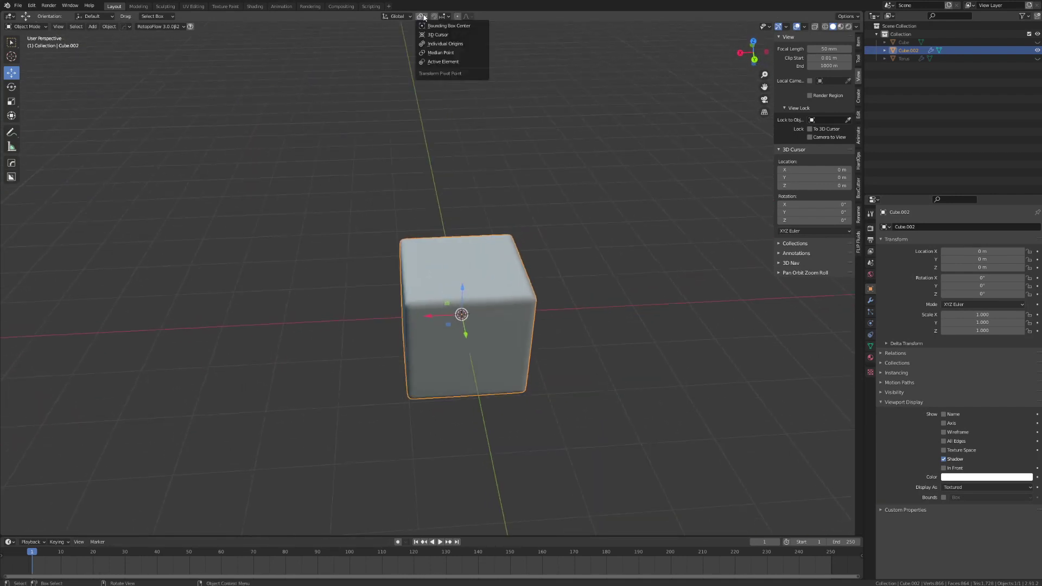
click(442, 55)
middle_drag(445, 293, 477, 310)
scroll(481, 320, up, 2)
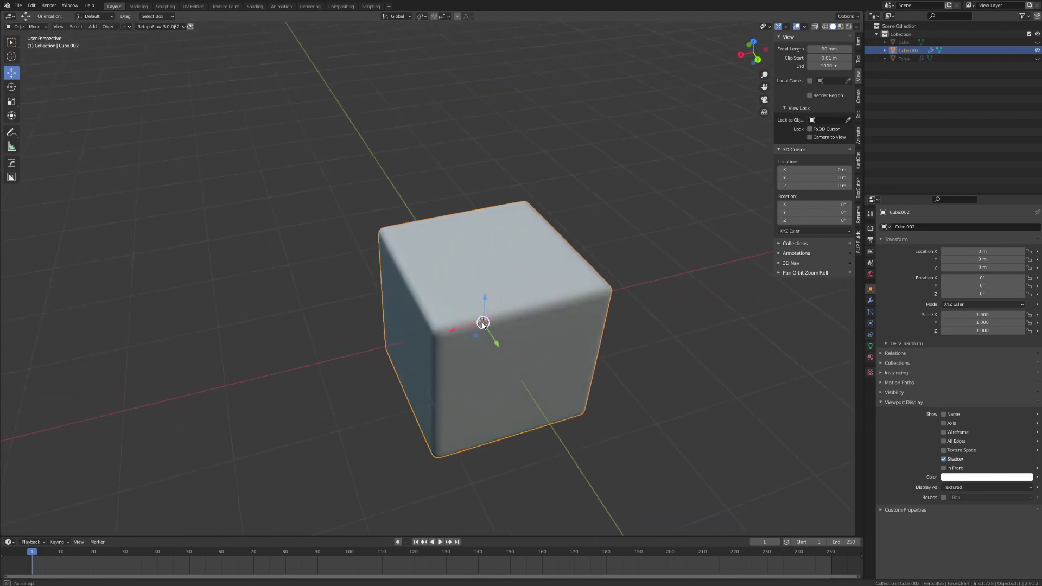
middle_drag(487, 358, 491, 327)
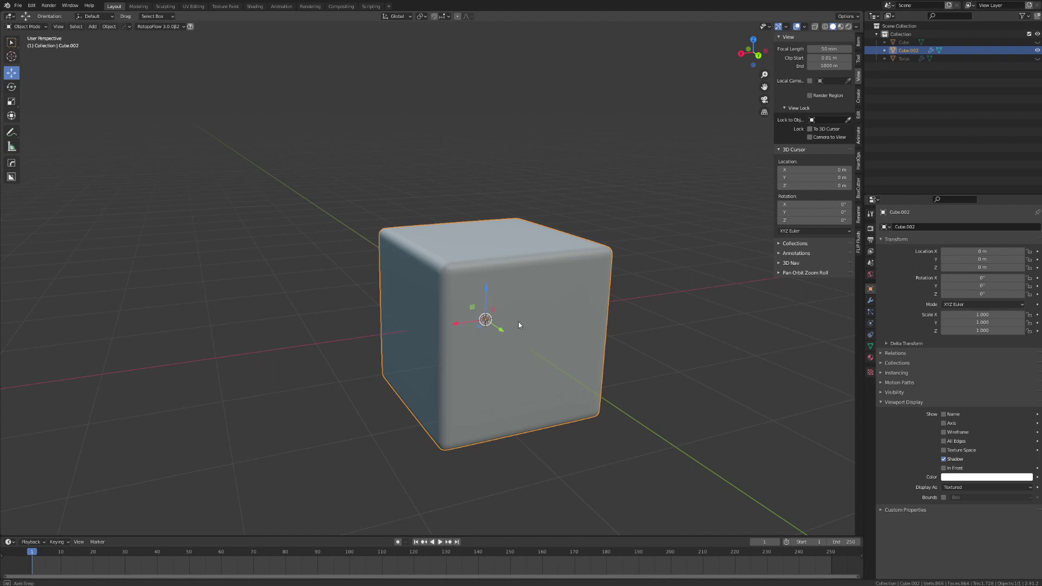
middle_drag(530, 326, 522, 331)
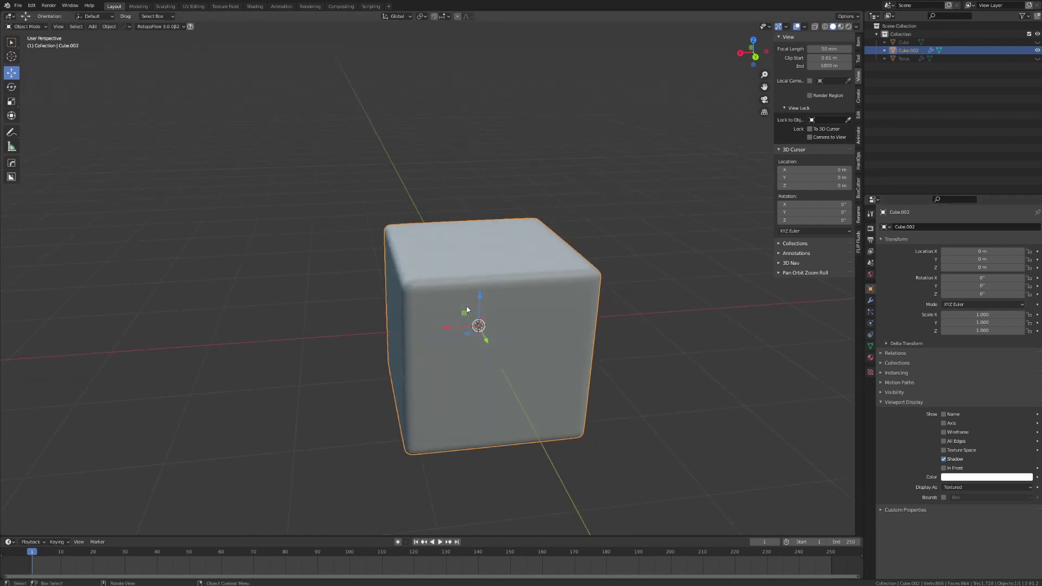
key(Tab)
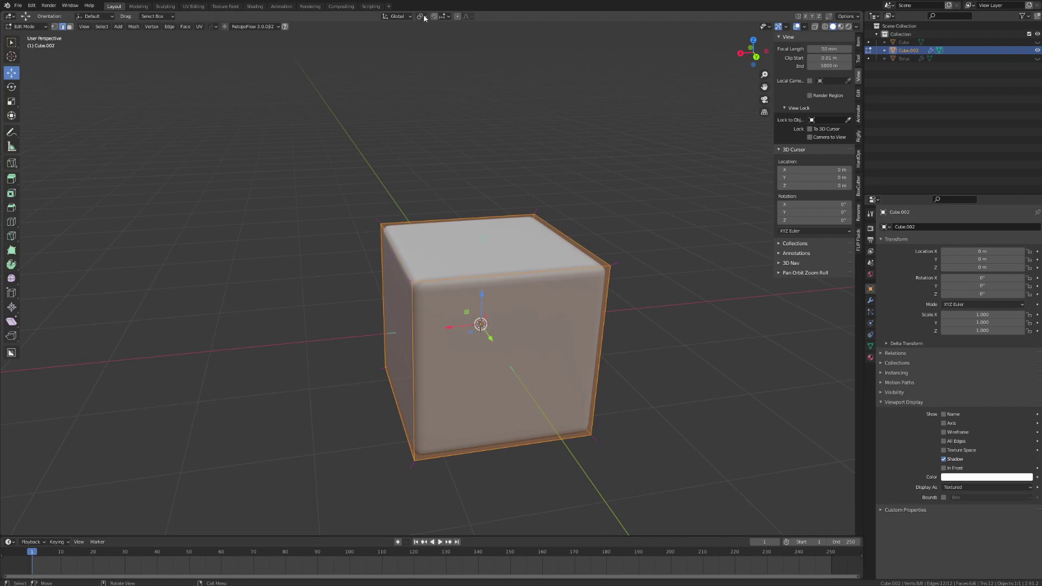
Set the pivot point to Active Element and select the cube's front, right and back top edges.
click(421, 17)
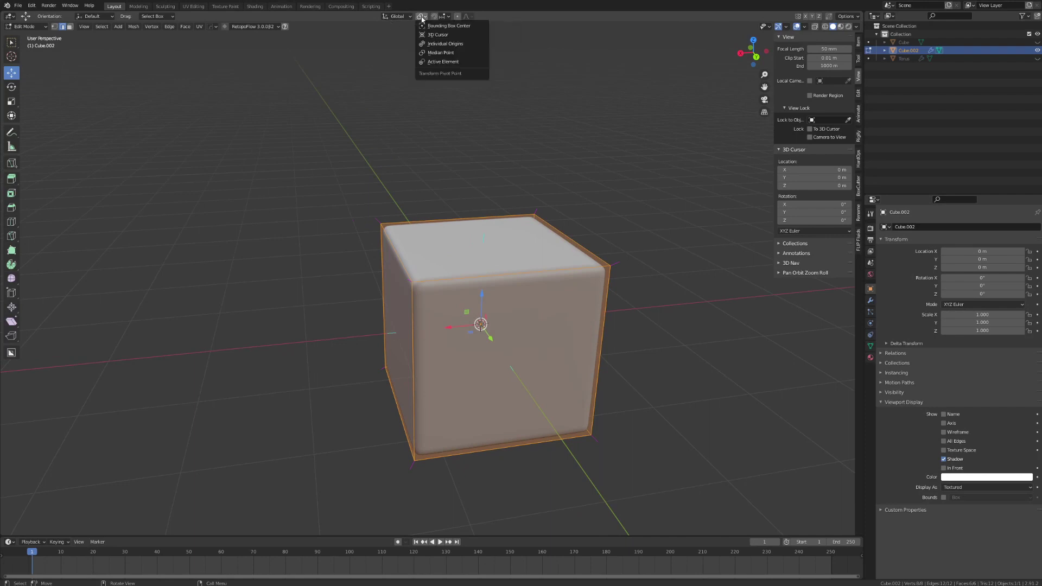
click(431, 63)
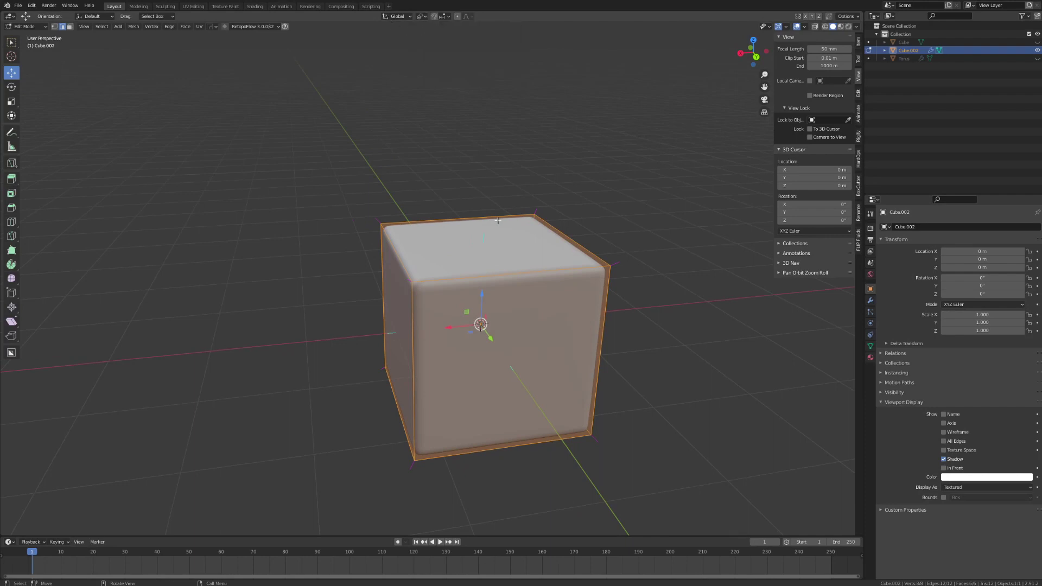
click(500, 253)
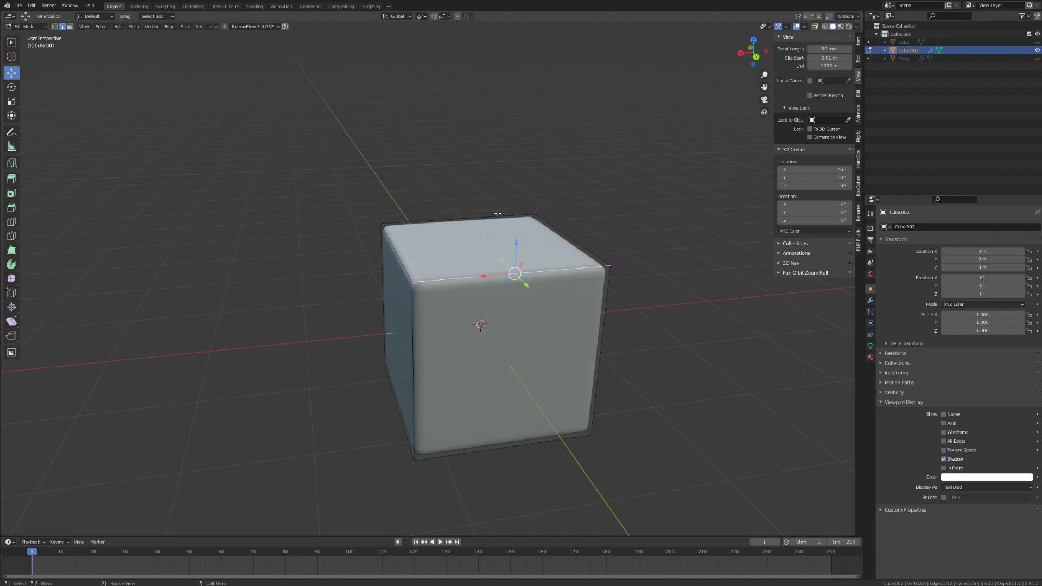
shift+click(563, 234)
shift+click(495, 216)
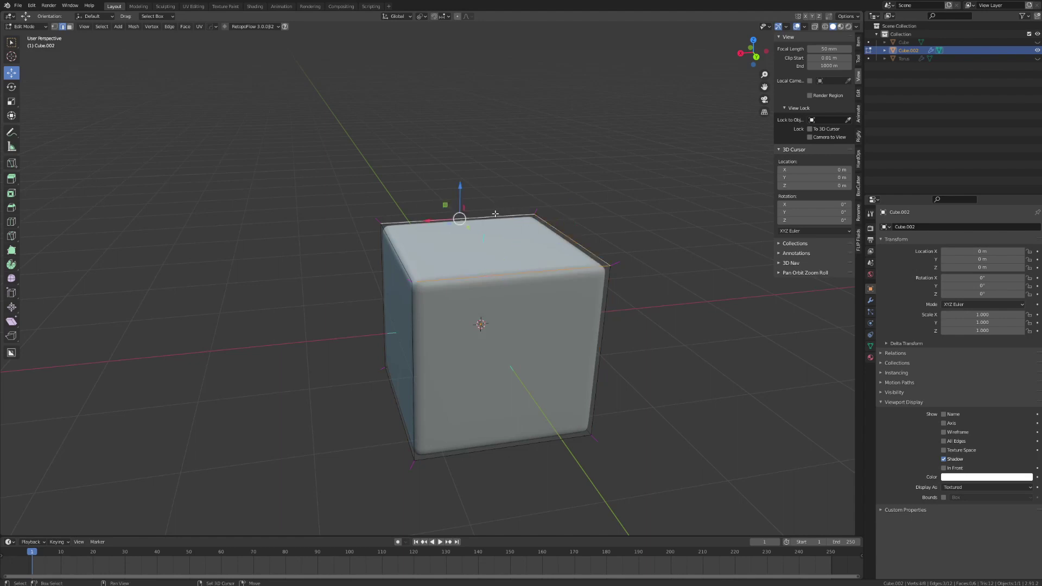
Rework the top-edge selection to keep the front and back-left edges, dropping the right-side ones.
middle_drag(404, 245, 511, 242)
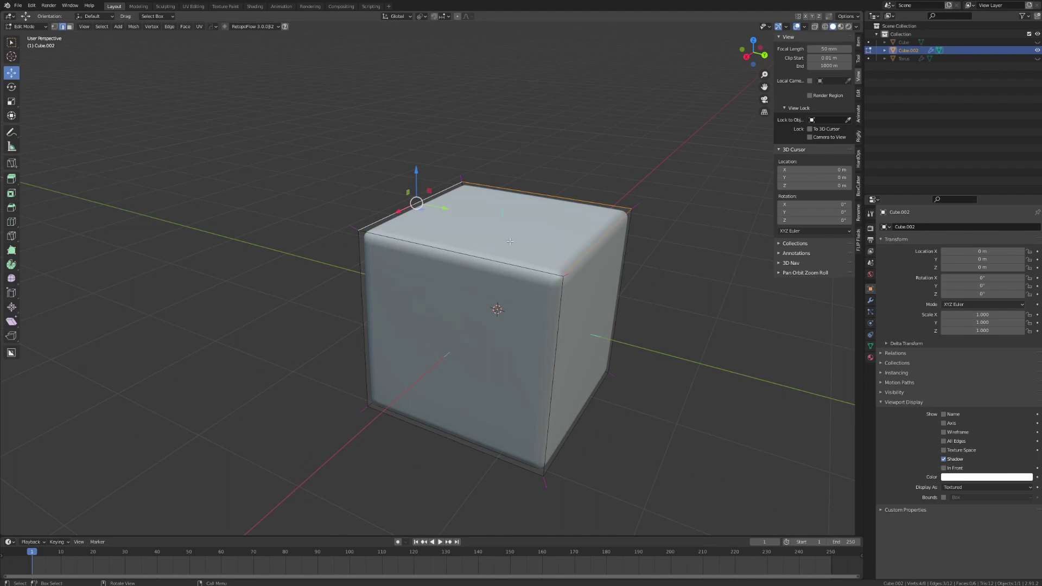
middle_drag(416, 203, 449, 263)
scroll(508, 275, up, 3)
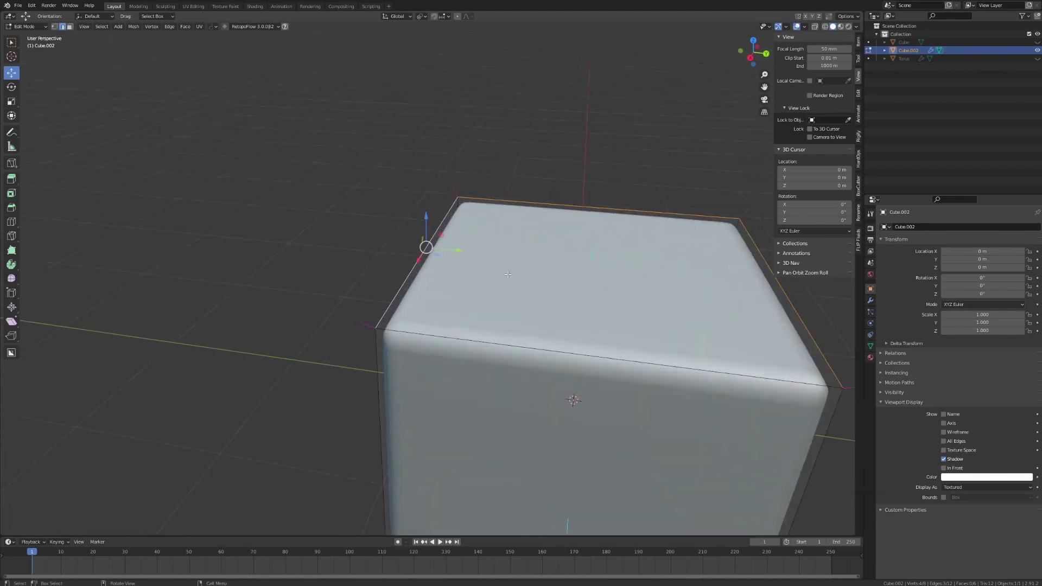
middle_drag(549, 261, 539, 244)
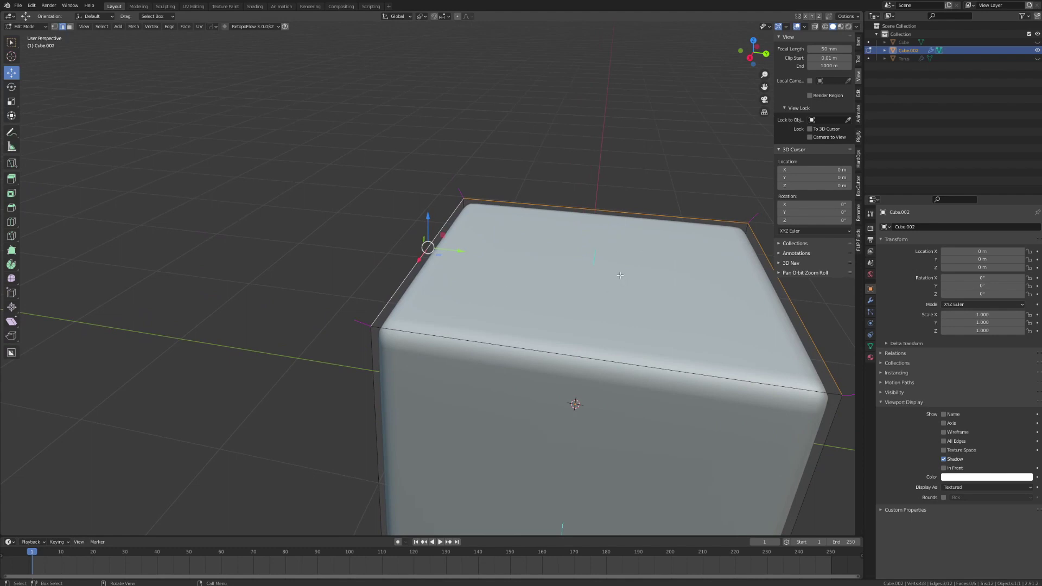
shift+middle_drag(689, 318, 302, 172)
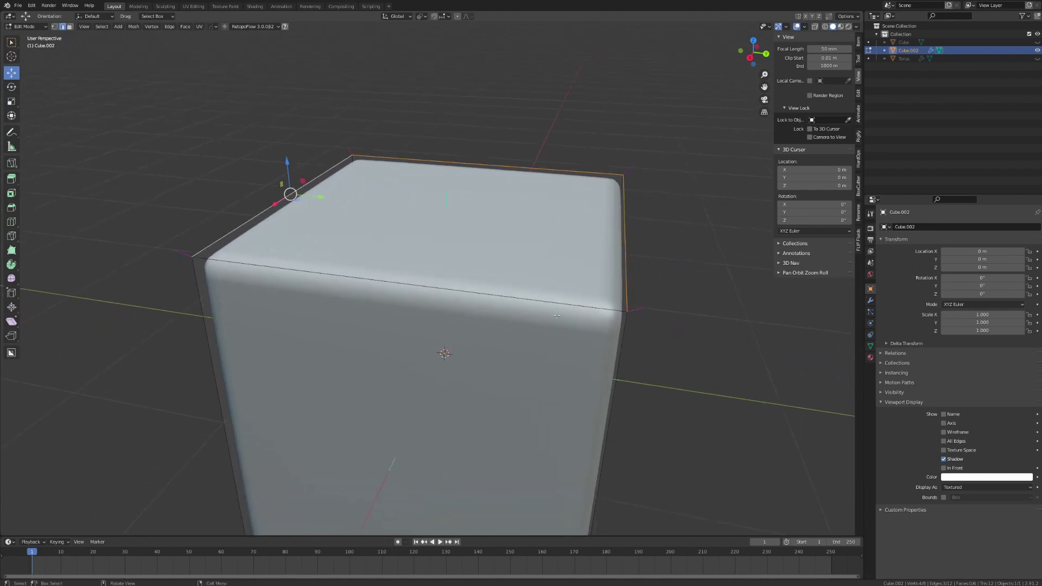
middle_drag(557, 315, 524, 321)
shift+click(484, 347)
shift+click(587, 294)
shift+click(633, 188)
shift+click(353, 170)
middle_drag(450, 299, 269, 212)
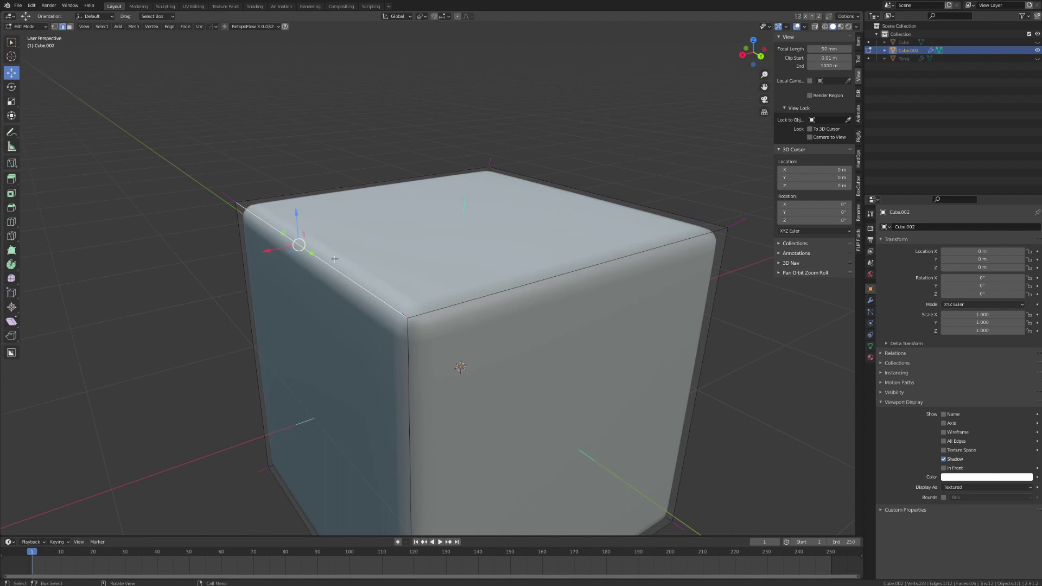
shift+click(364, 184)
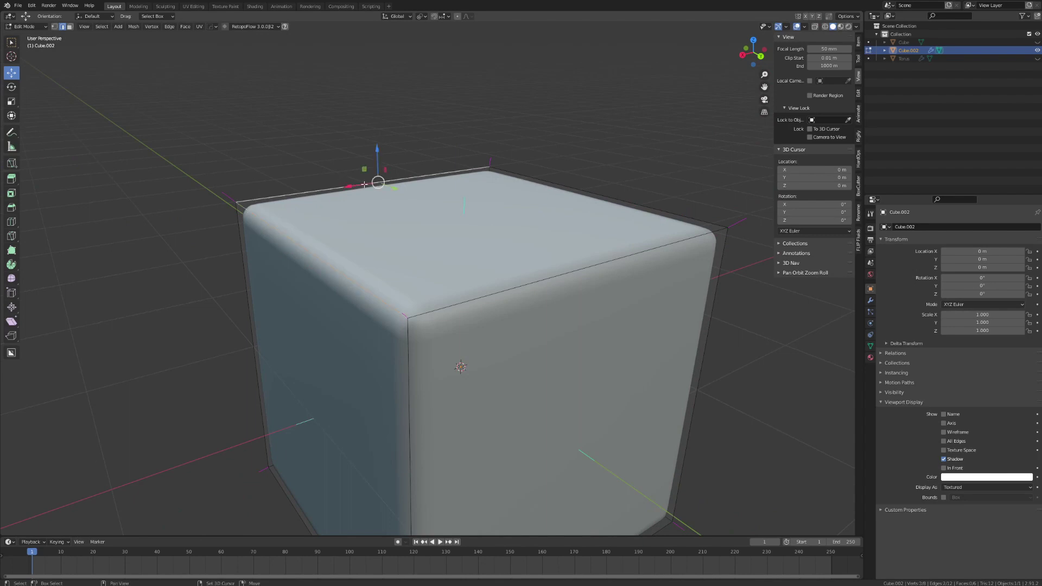
Add the right top edge, rotate the edges 22.5° about Y, then undo the rotation.
shift+click(606, 197)
middle_drag(607, 197, 645, 254)
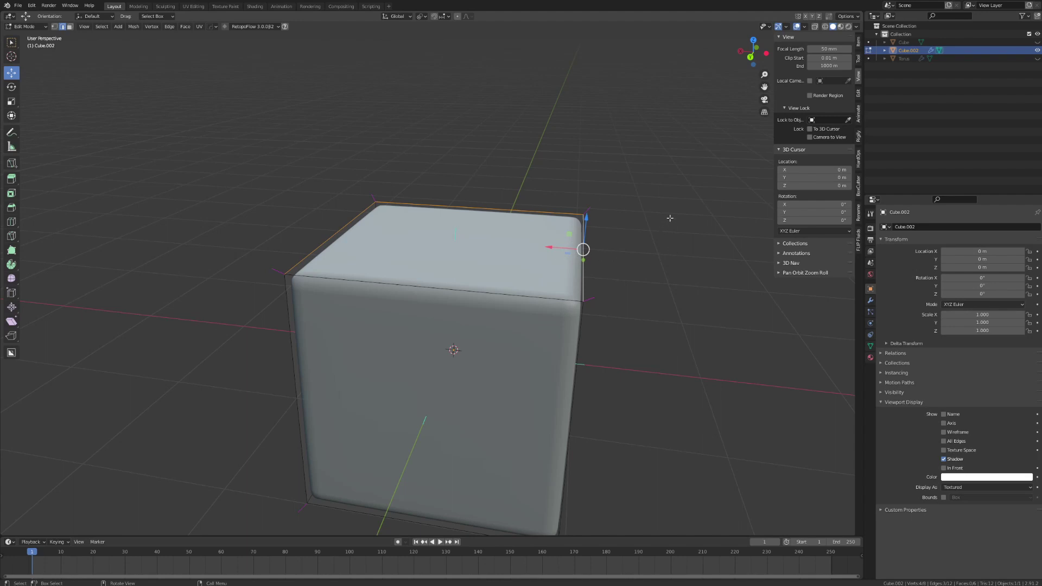
key(r)
key(y)
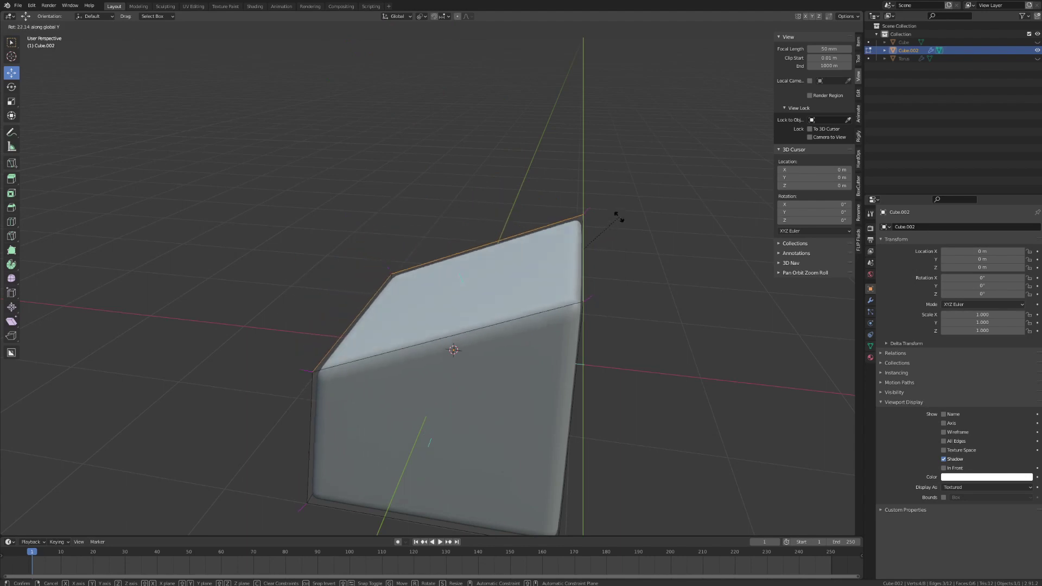
click(619, 217)
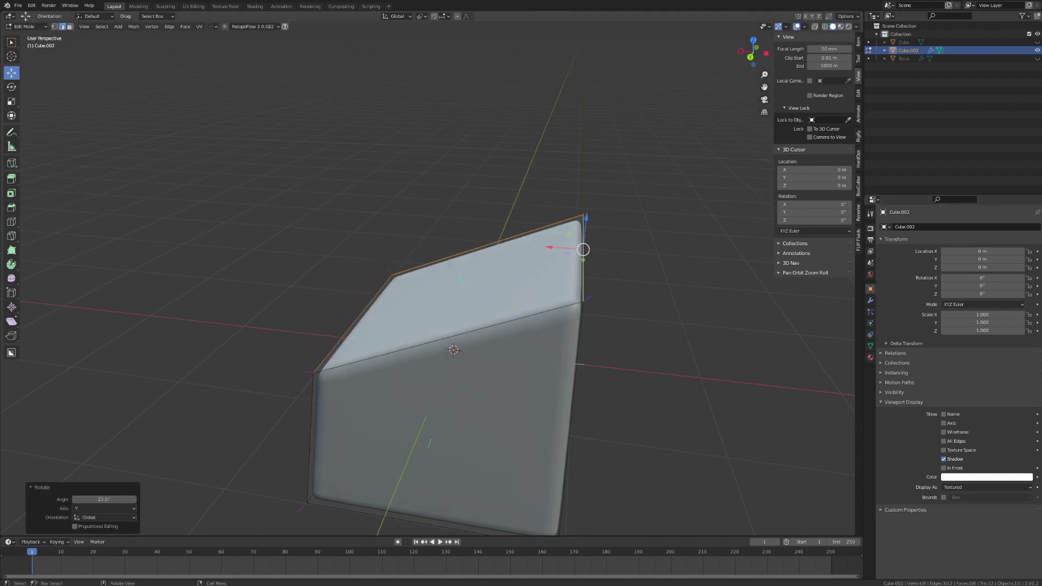
middle_drag(560, 325, 683, 326)
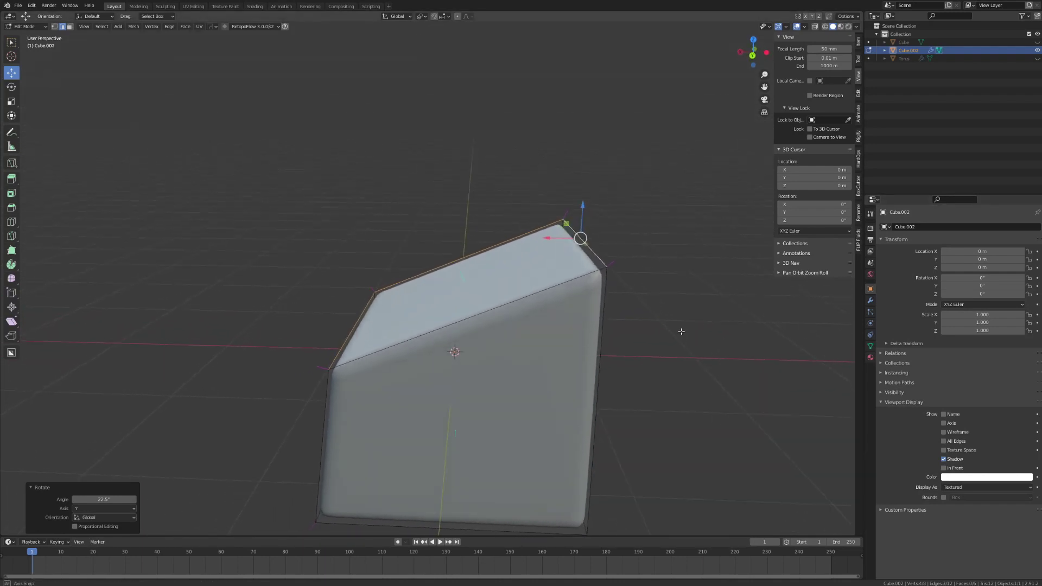
key(ctrl+z)
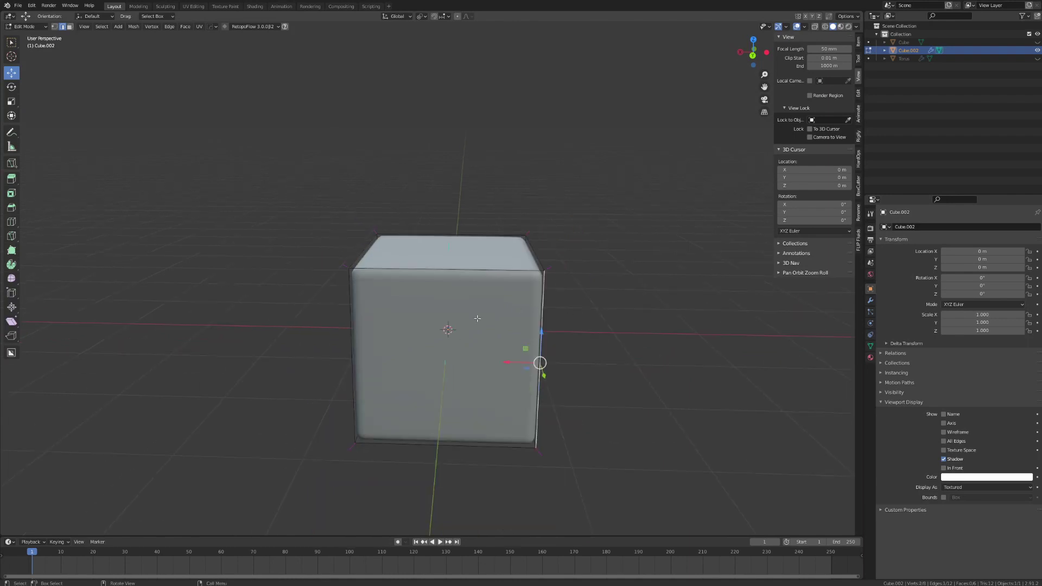
Select the whole cube and duplicate it to the left as a second cube.
click(508, 286)
key(l)
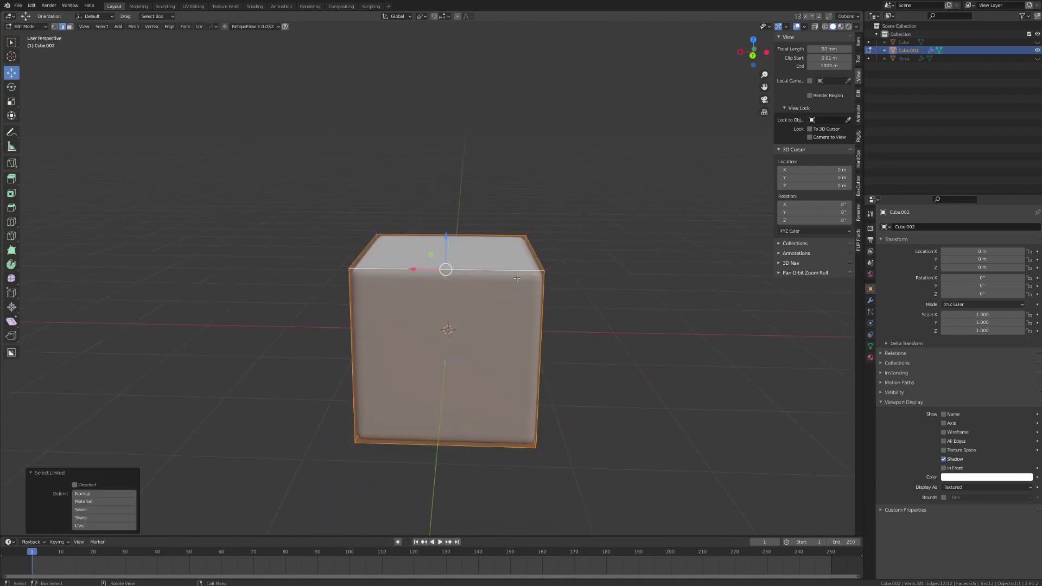
middle_drag(515, 281, 537, 284)
scroll(559, 267, down, 3)
middle_drag(581, 252, 604, 271)
key(shift+d)
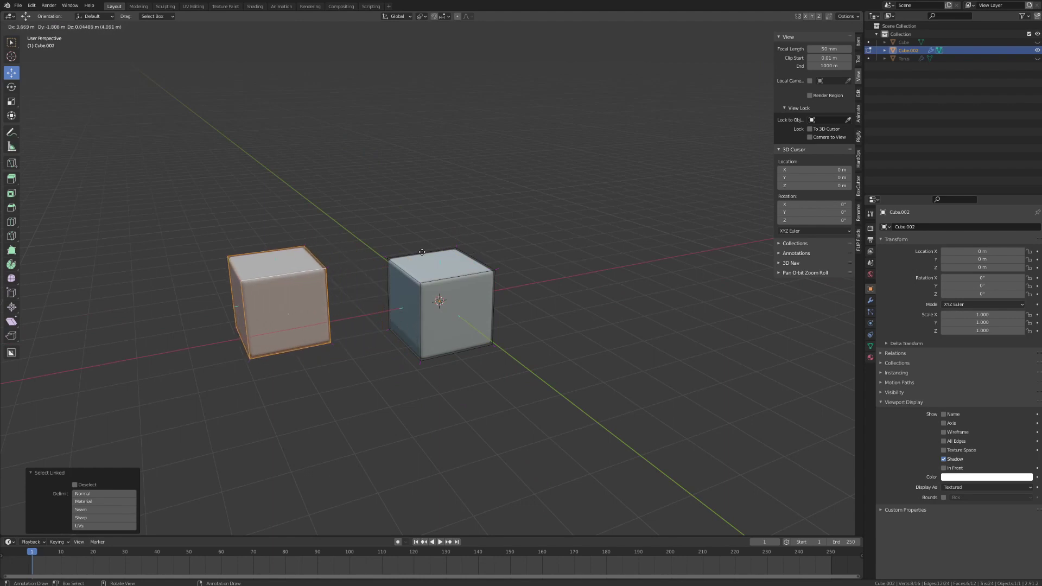
click(433, 259)
Select both cubes, shrink them about their Median Point, then undo the scale.
key(l)
scroll(444, 281, up, 3)
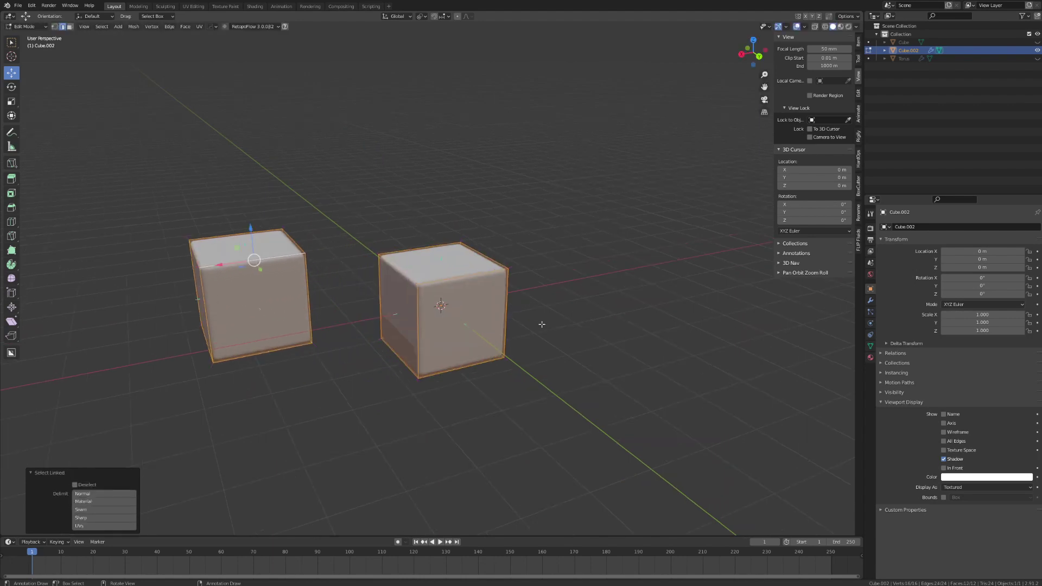
click(421, 17)
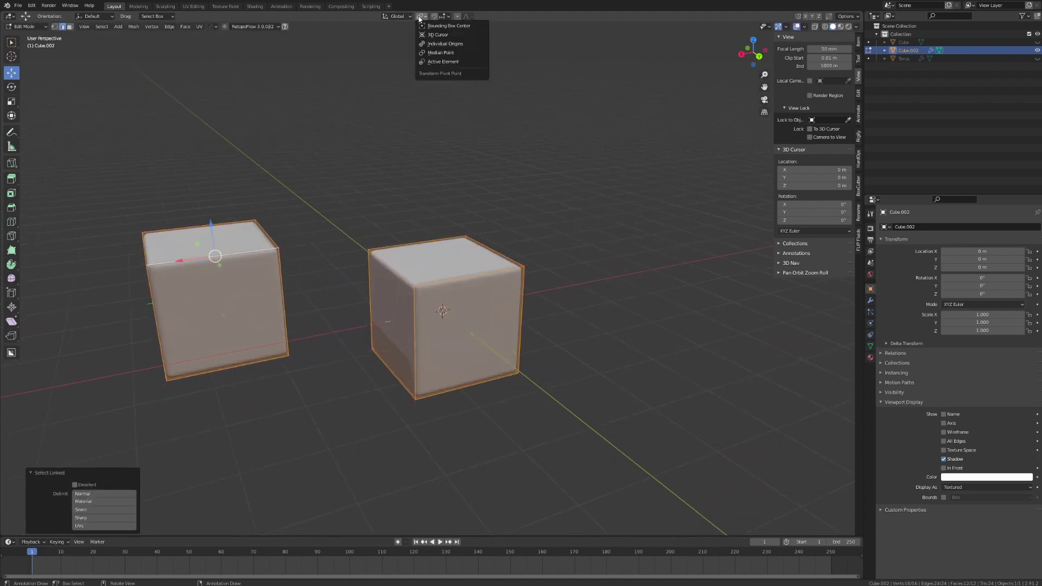
click(440, 53)
middle_drag(586, 195, 646, 295)
key(s)
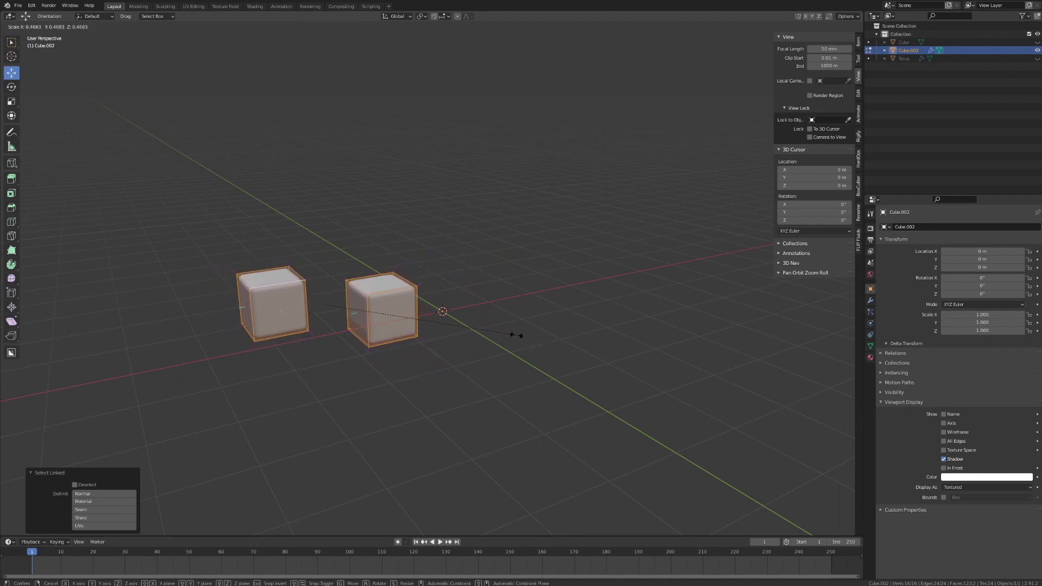
click(443, 322)
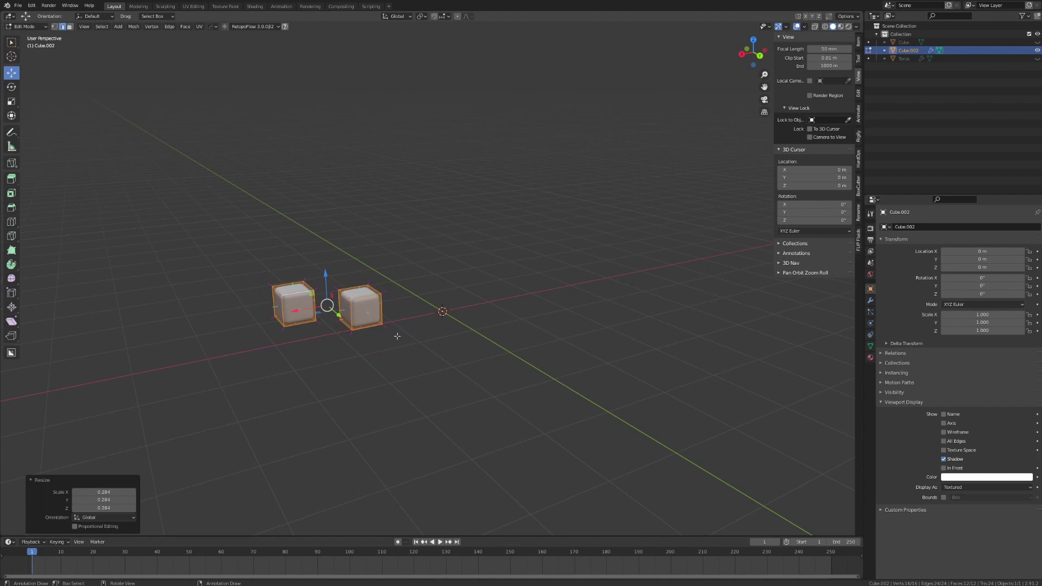
middle_drag(396, 335, 397, 335)
middle_drag(627, 360, 545, 357)
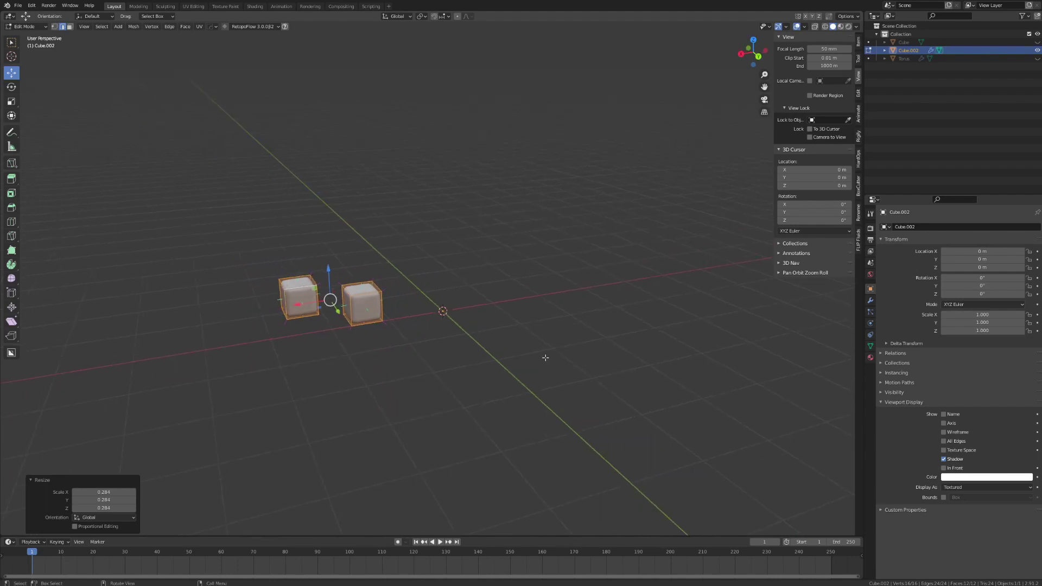
key(ctrl+z)
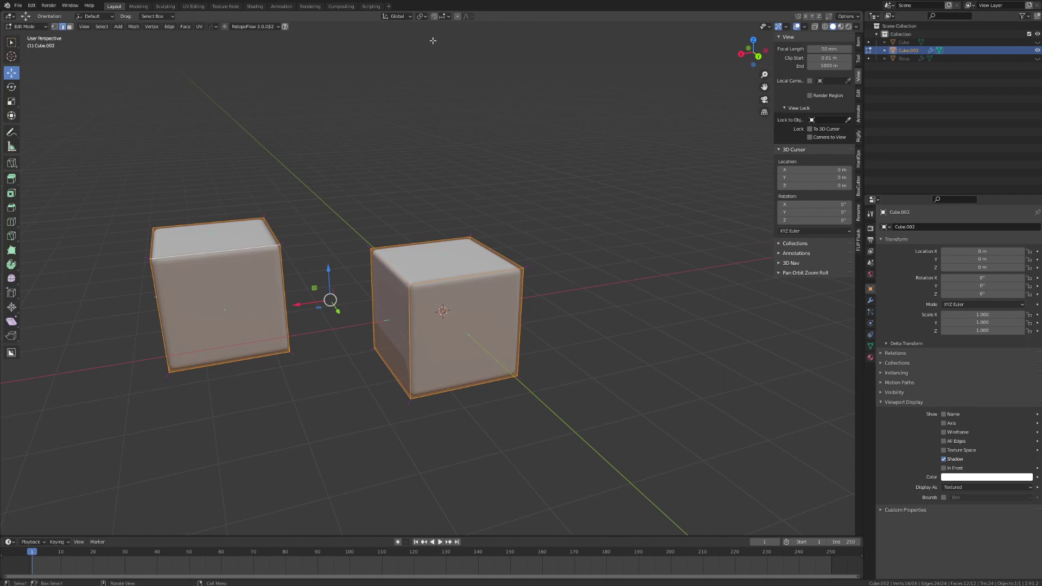
click(425, 16)
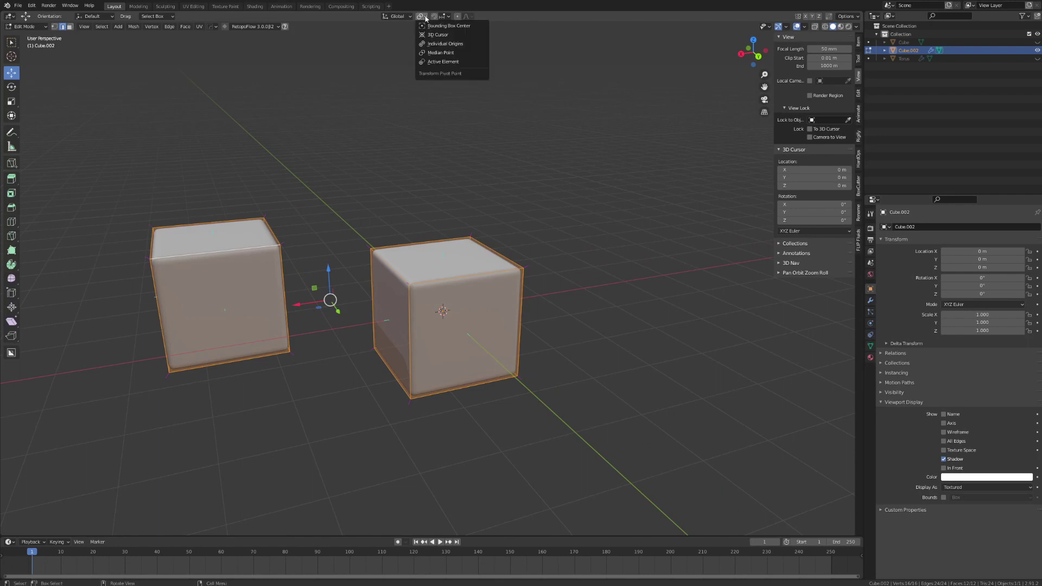
Shrink the cubes with Individual Origins as pivot, then undo it.
click(442, 45)
key(s)
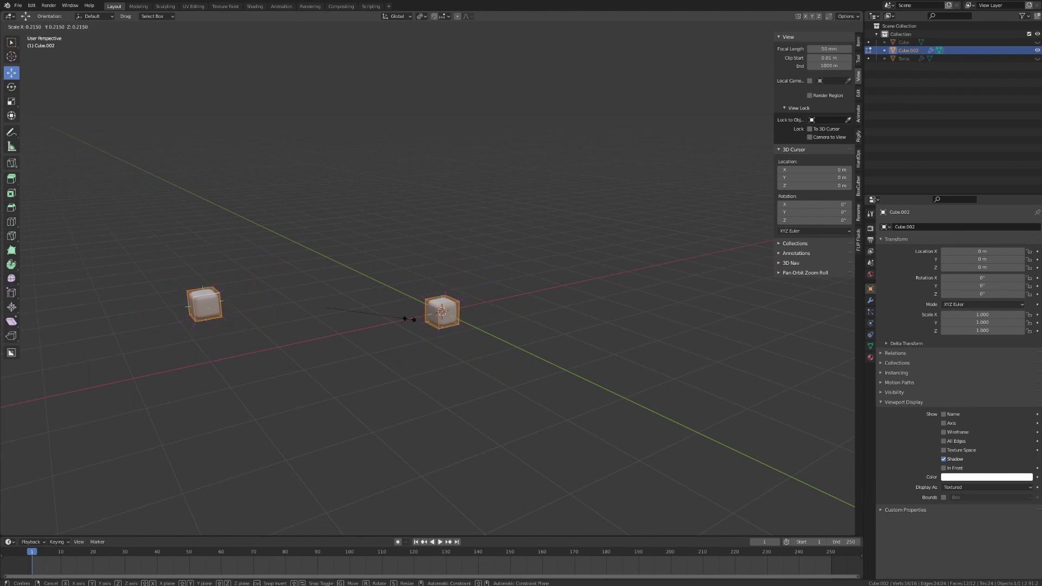
click(410, 319)
key(ctrl+z)
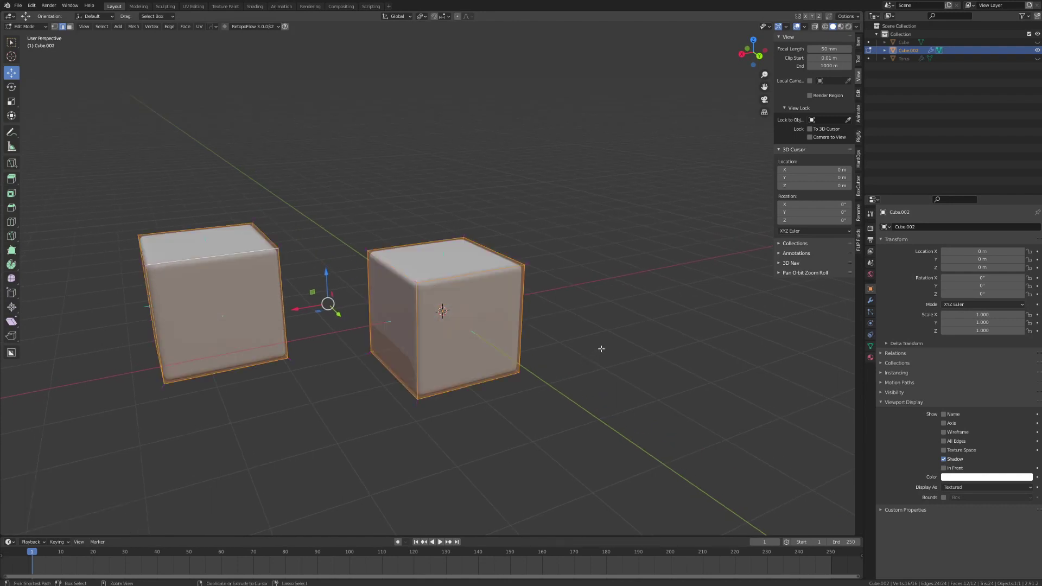
Select the right cube's top front and top-left edges and try a Median Point scale, cancelling it.
click(461, 278)
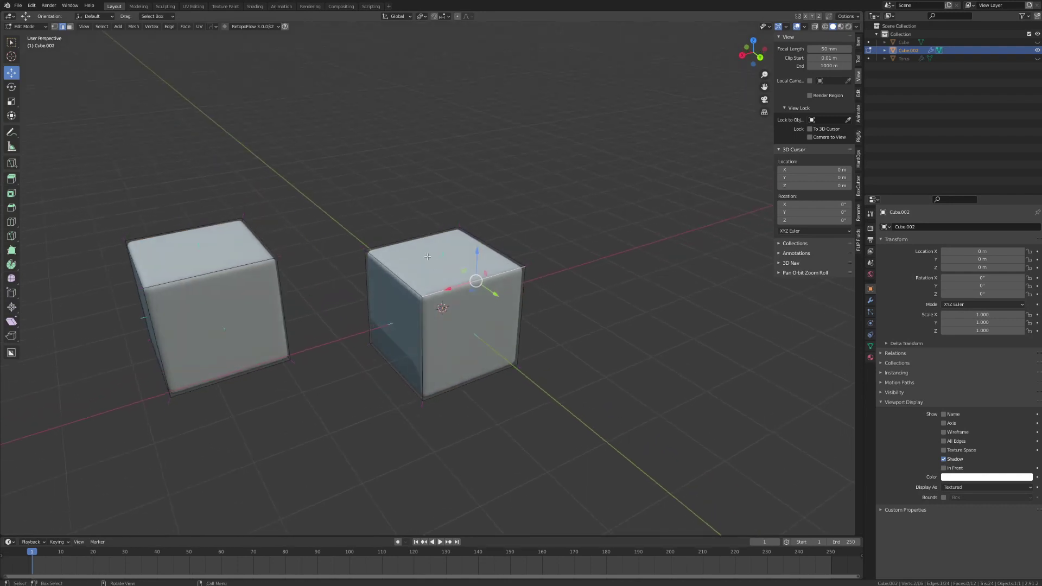
middle_drag(427, 256, 427, 248)
shift+click(424, 227)
scroll(530, 356, up, 3)
mouse_move(581, 356)
middle_down()
mouse_move(607, 344)
mouse_move(563, 351)
middle_up()
scroll(563, 350, up, 1)
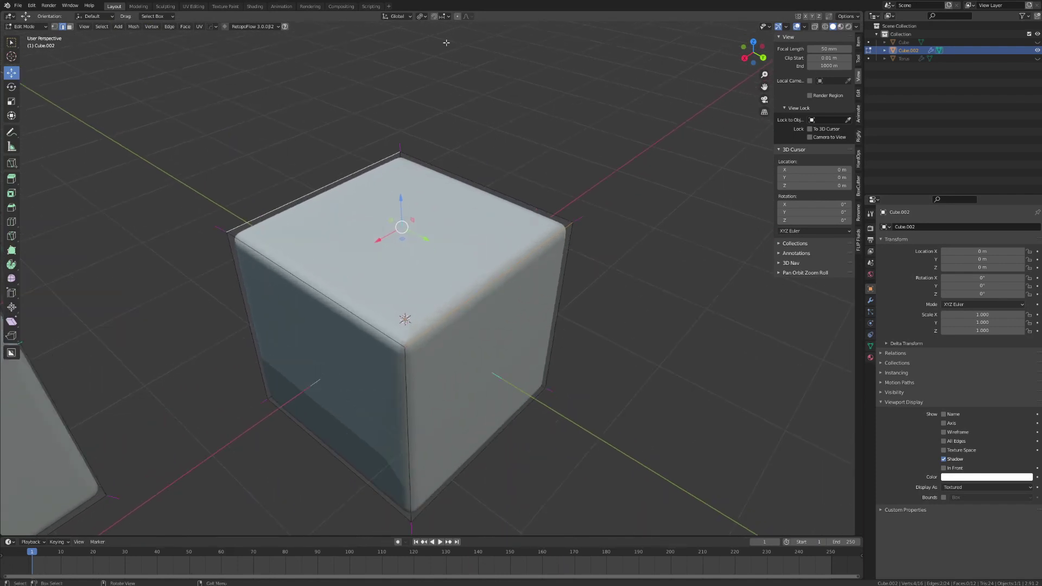
click(422, 16)
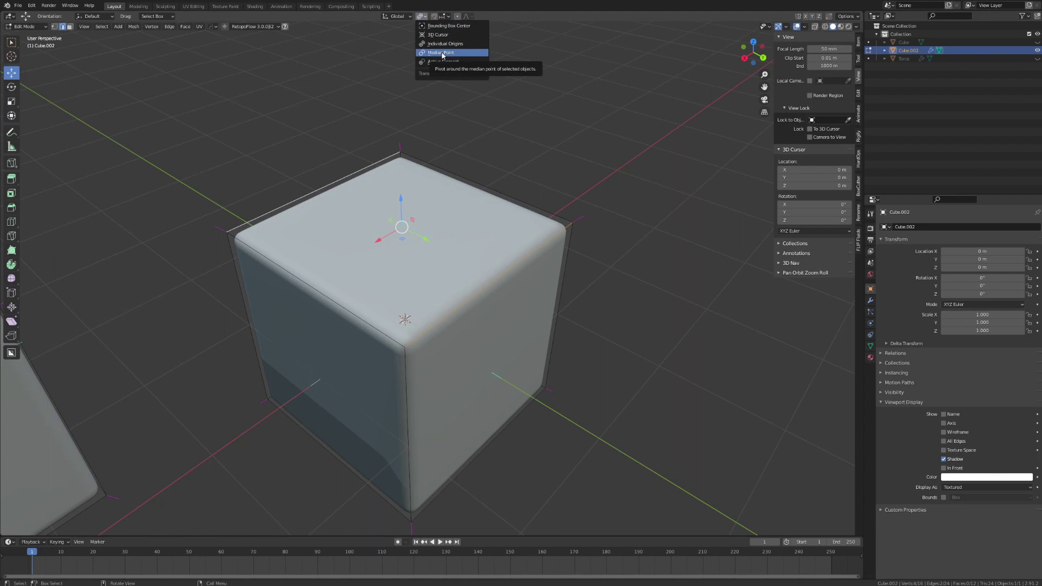
click(442, 53)
middle_drag(664, 277, 712, 326)
key(s)
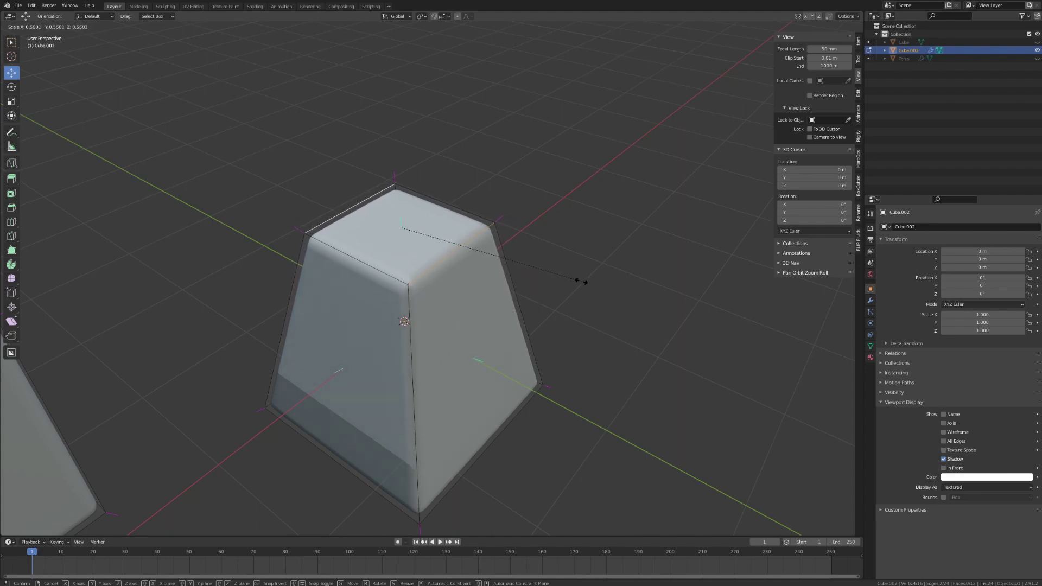
key(Escape)
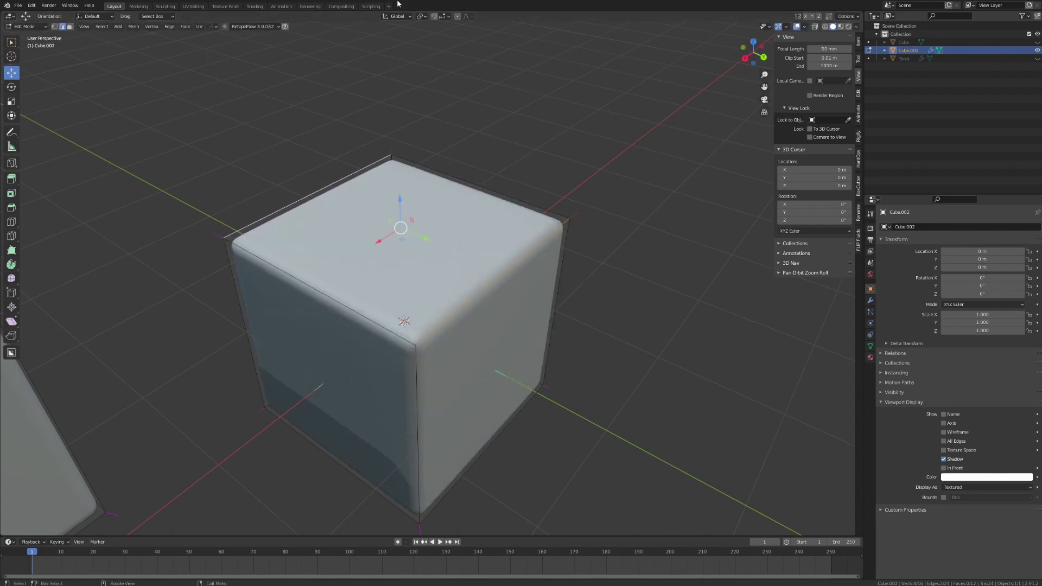
Scale the two top edges by 0.500 to taper the cube's top, then undo.
click(421, 16)
click(440, 52)
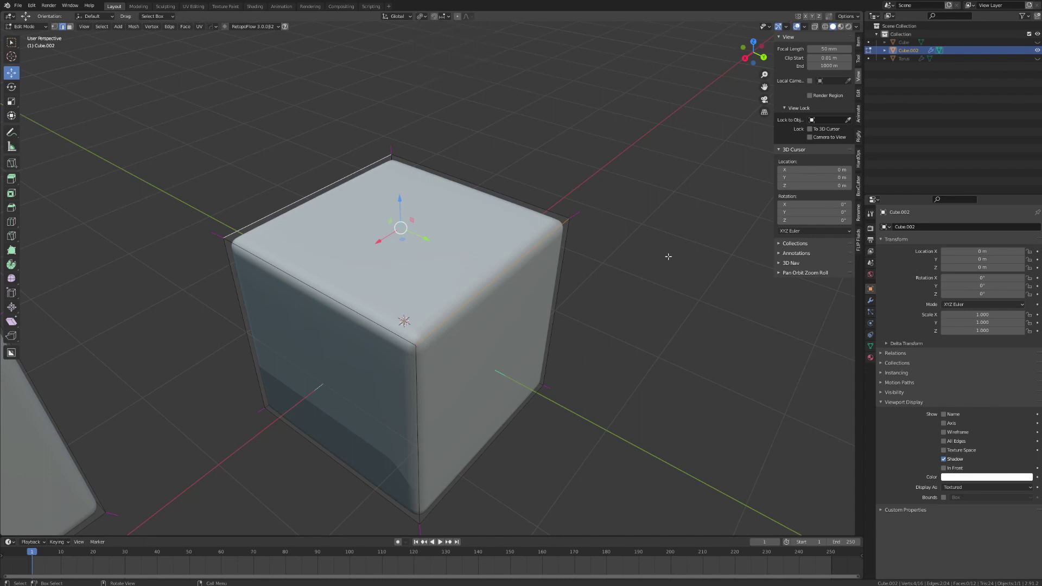
key(s)
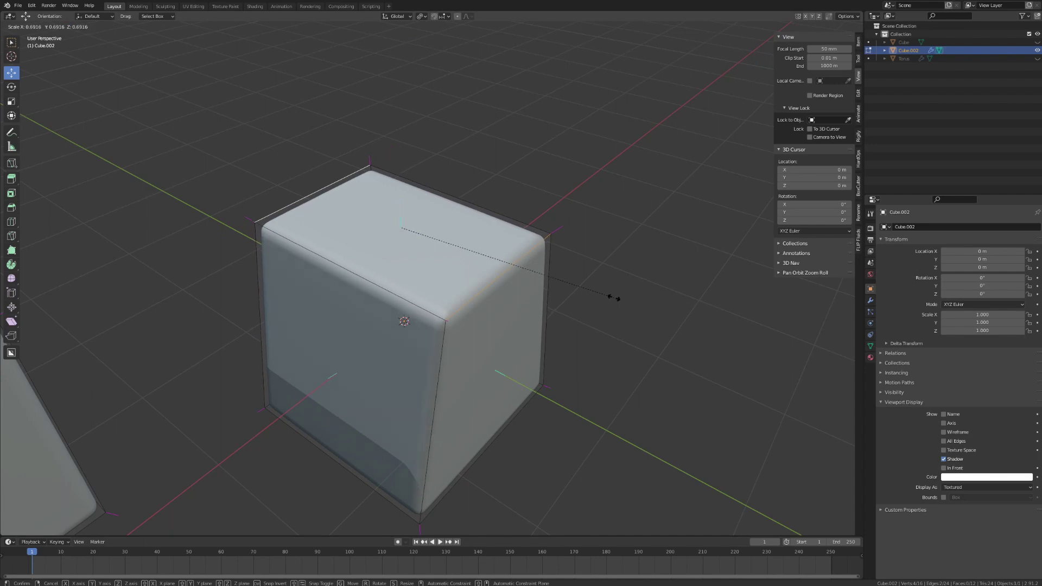
click(597, 303)
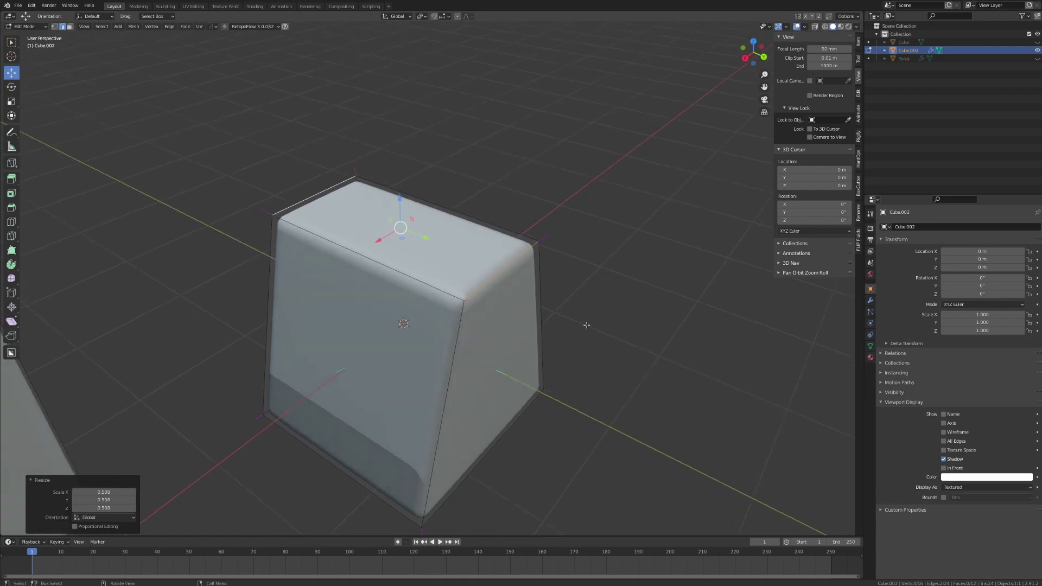
key(ctrl+z)
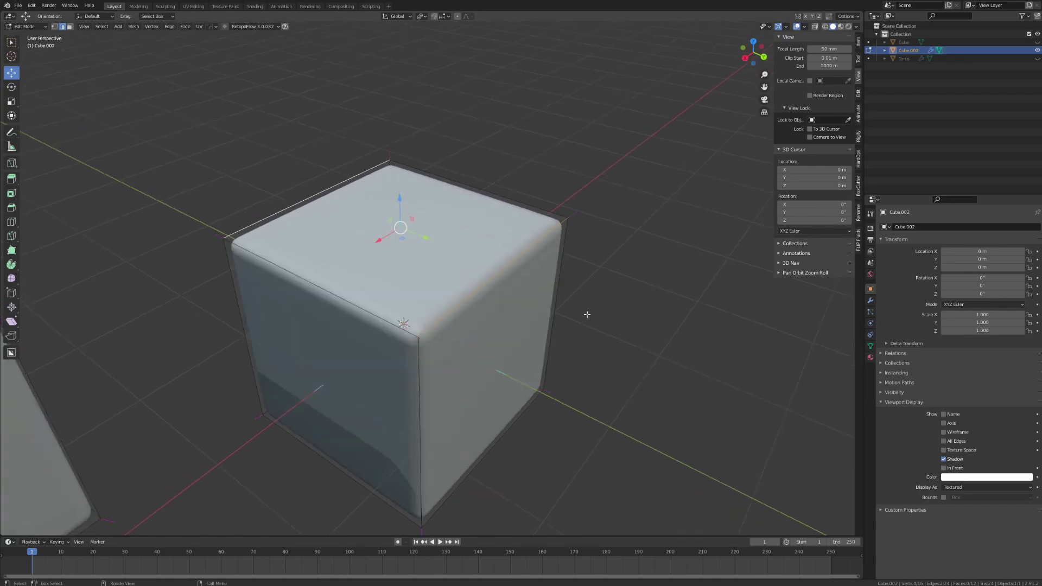
Snap the 3D cursor to the midpoint of the cube's top-left edge.
click(345, 178)
key(shift+s)
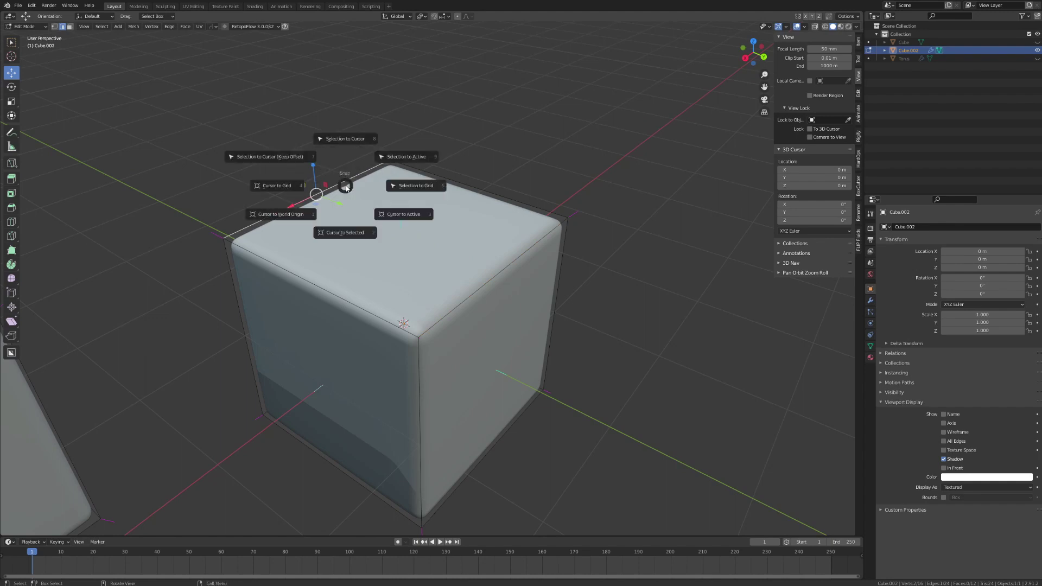
click(350, 234)
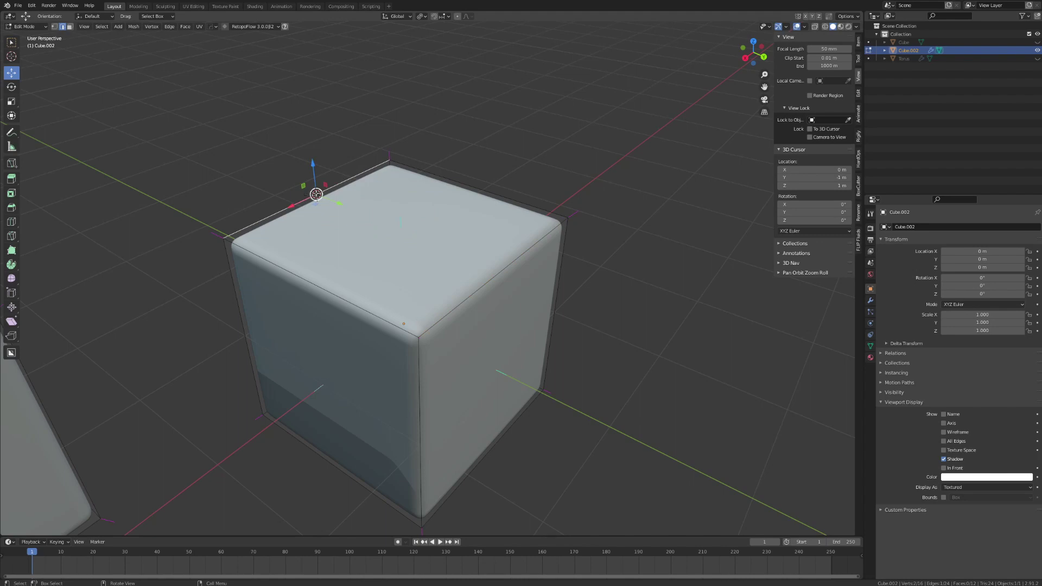
Switch to face mode, select the cube's top face and begin scaling it.
key(3)
click(441, 271)
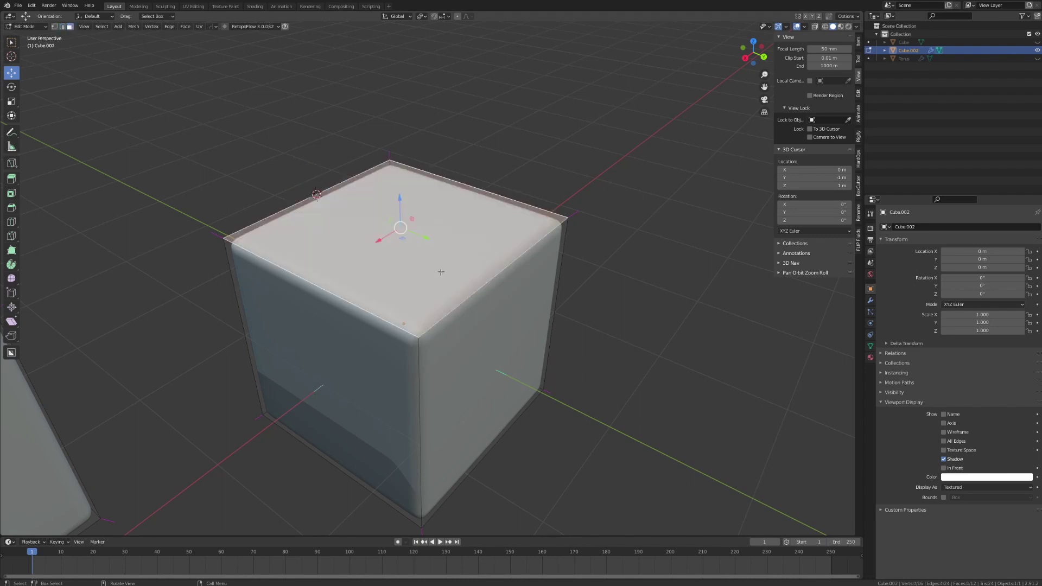
click(421, 16)
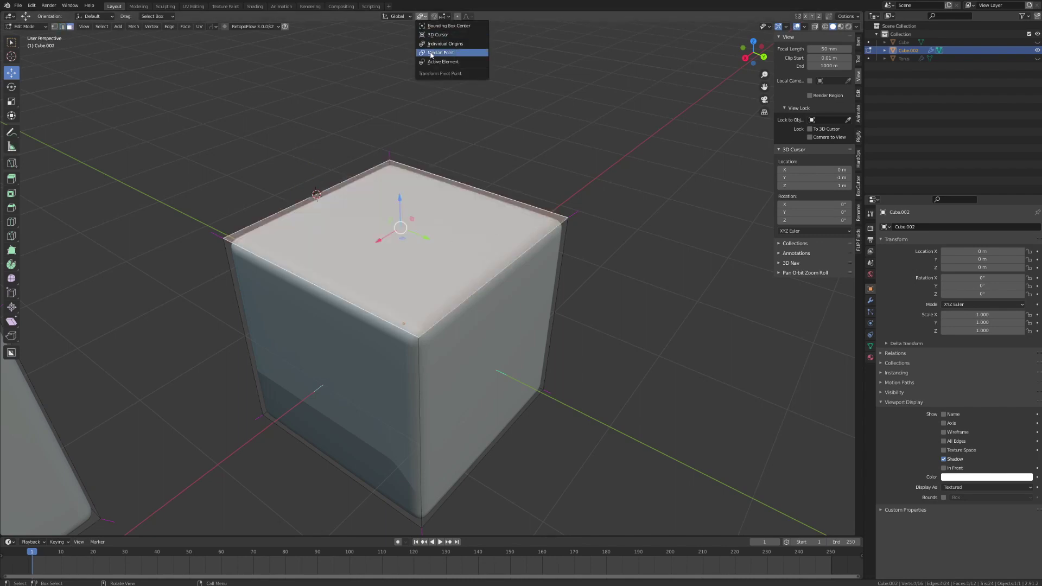
scroll(500, 307, up, 2)
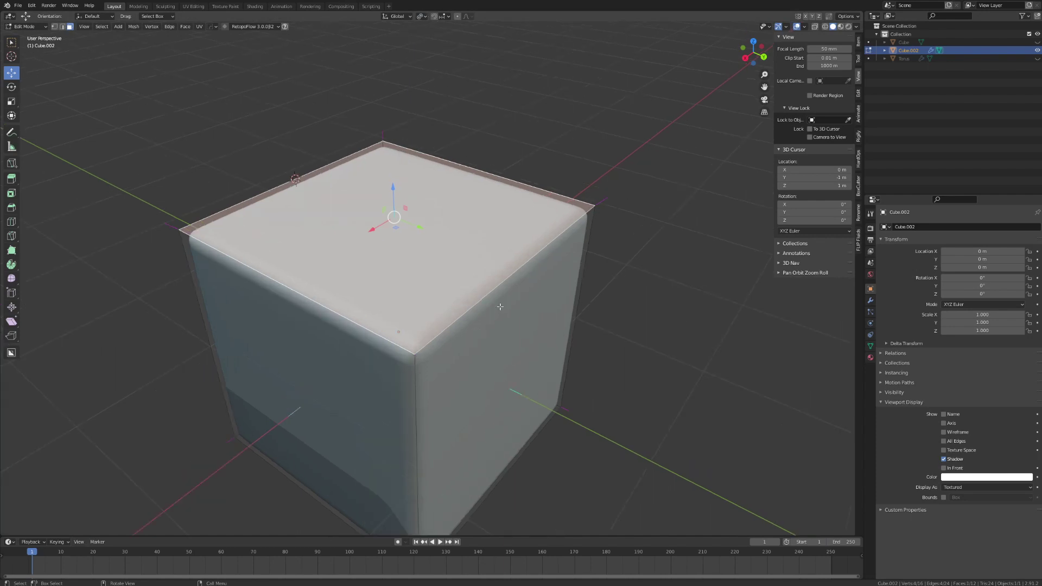
middle_drag(600, 331, 687, 359)
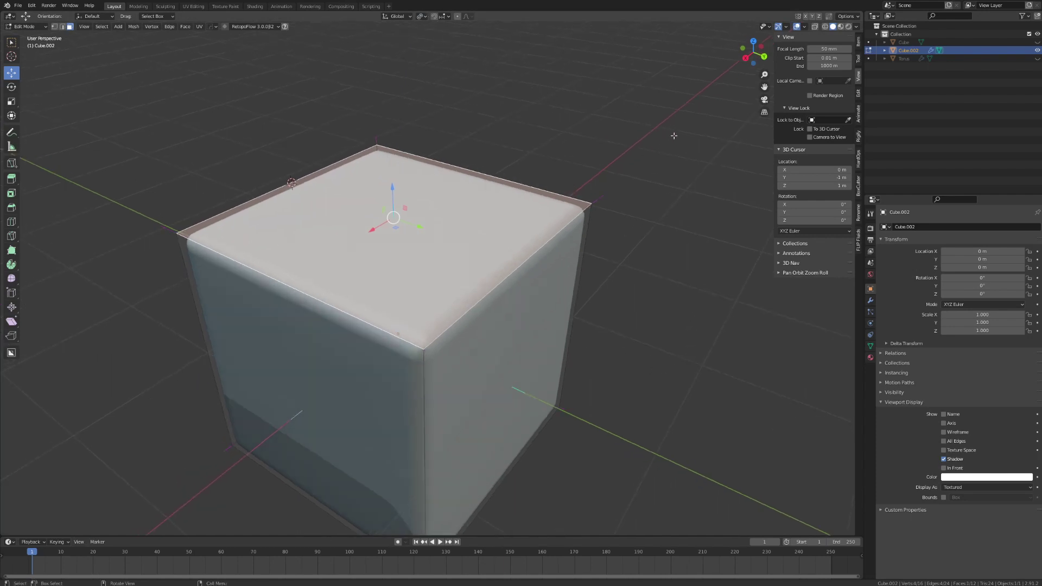
key(s)
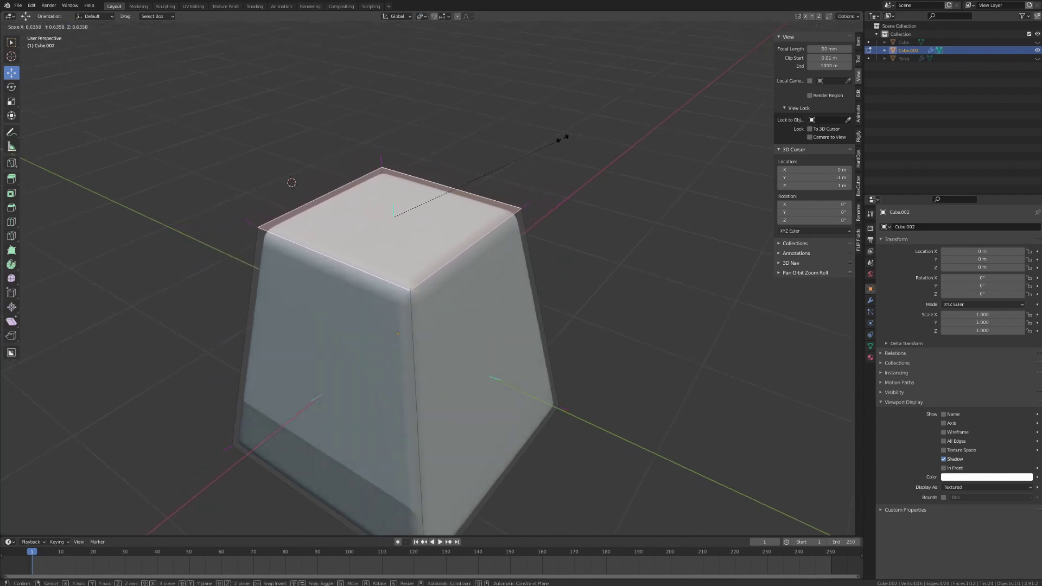
Undo a trial shrink, then scale the top face to 0.358 around the 3D cursor.
click(537, 146)
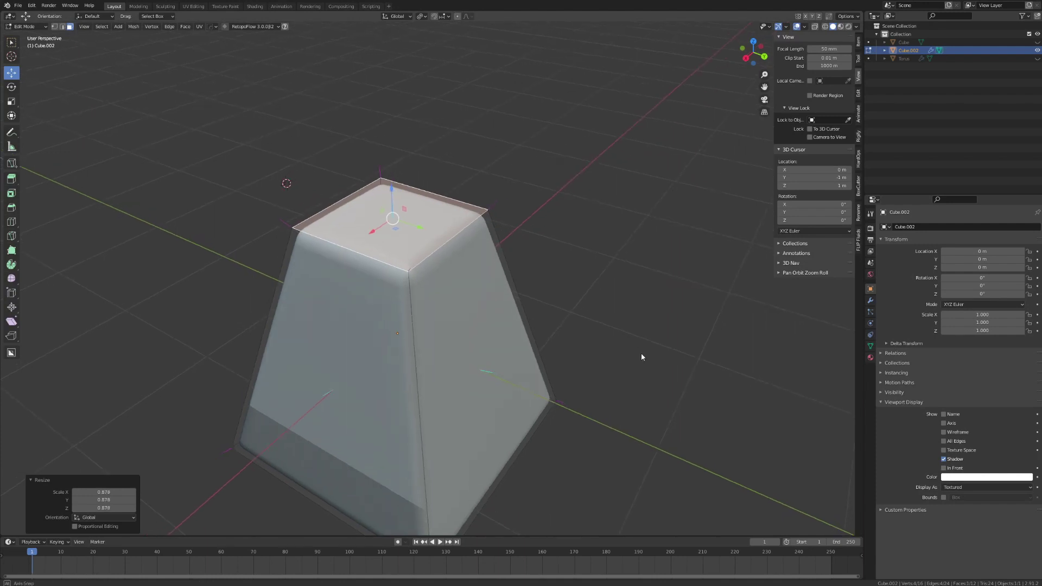
key(ctrl+z)
key(ctrl+z)
key(ctrl+z)
key(ctrl+z)
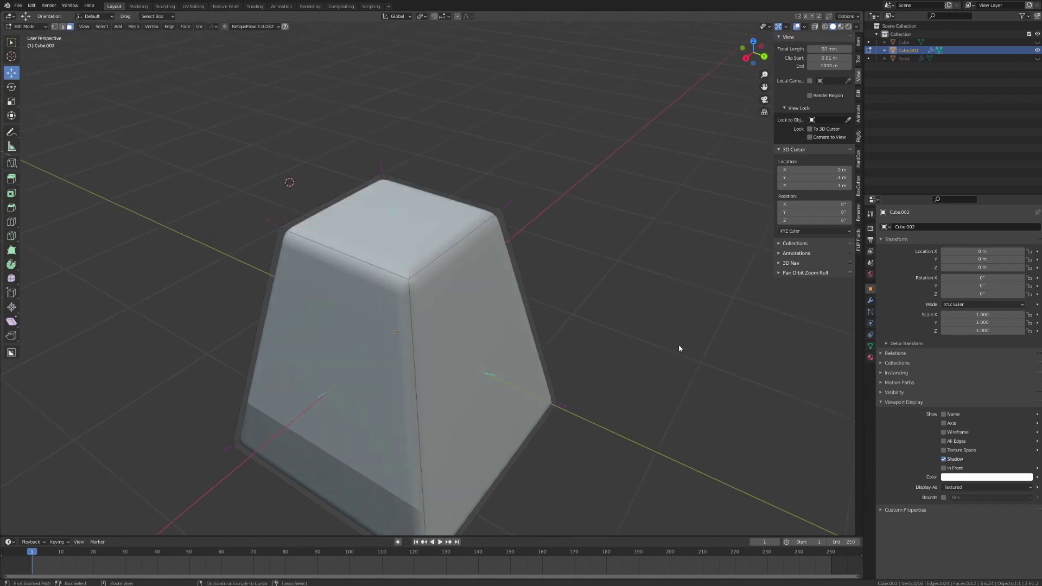
click(421, 16)
click(443, 36)
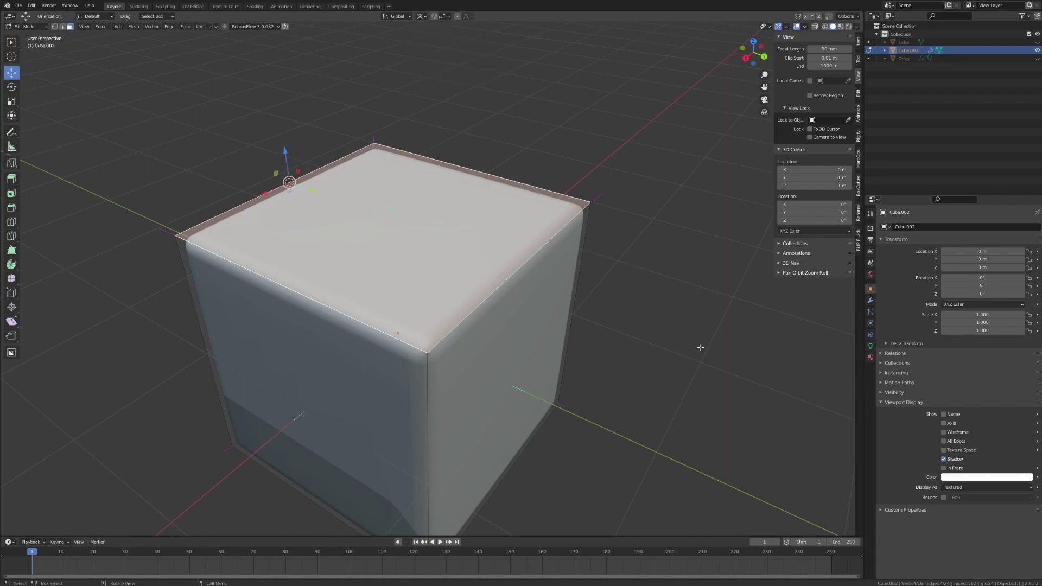
key(s)
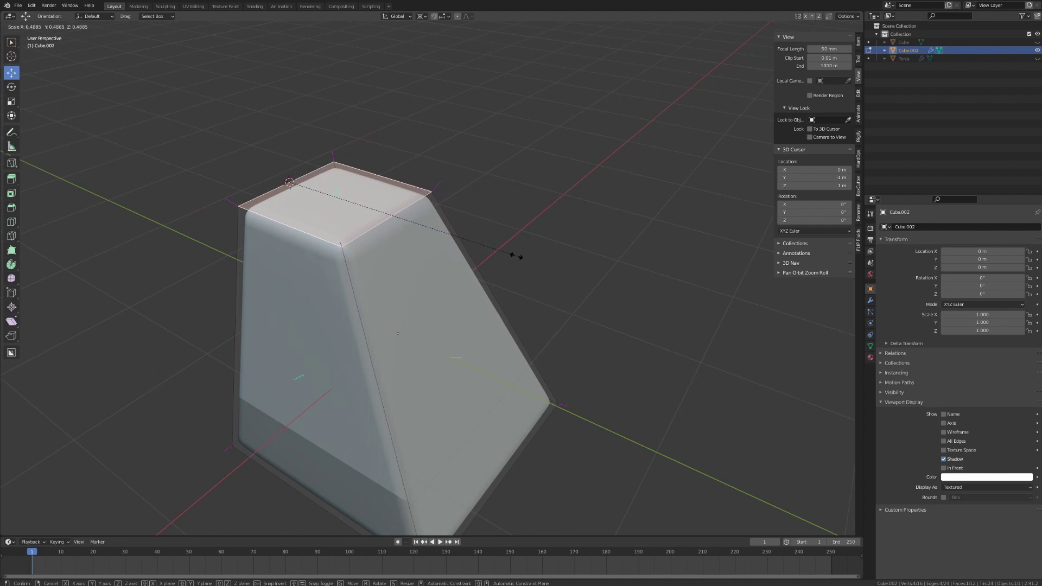
click(458, 230)
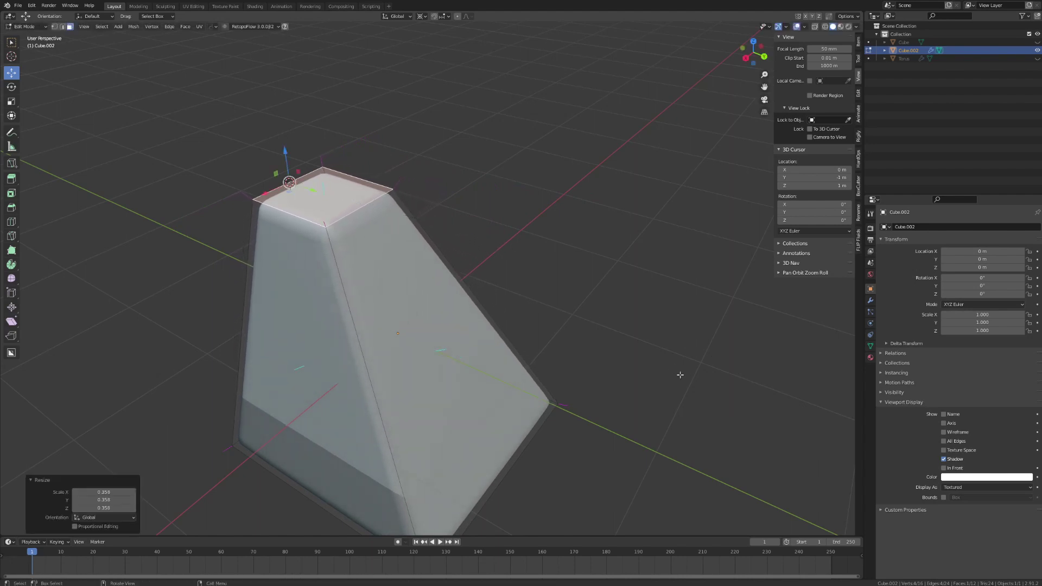
Scale the top face again around the cursor to 1.782.
mouse_move(585, 301)
middle_down()
mouse_move(570, 316)
mouse_move(591, 295)
middle_up()
key(s)
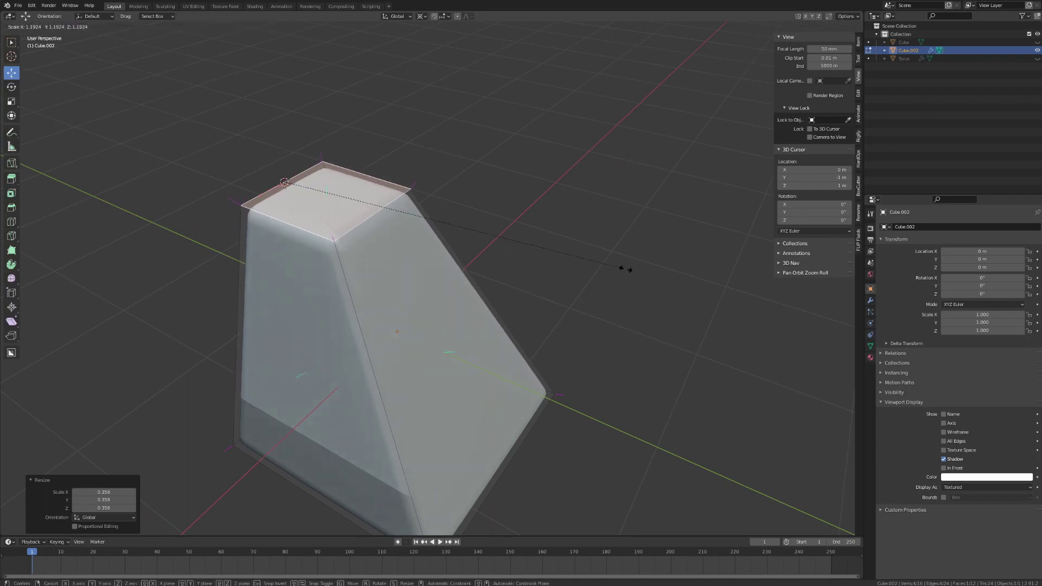
click(778, 343)
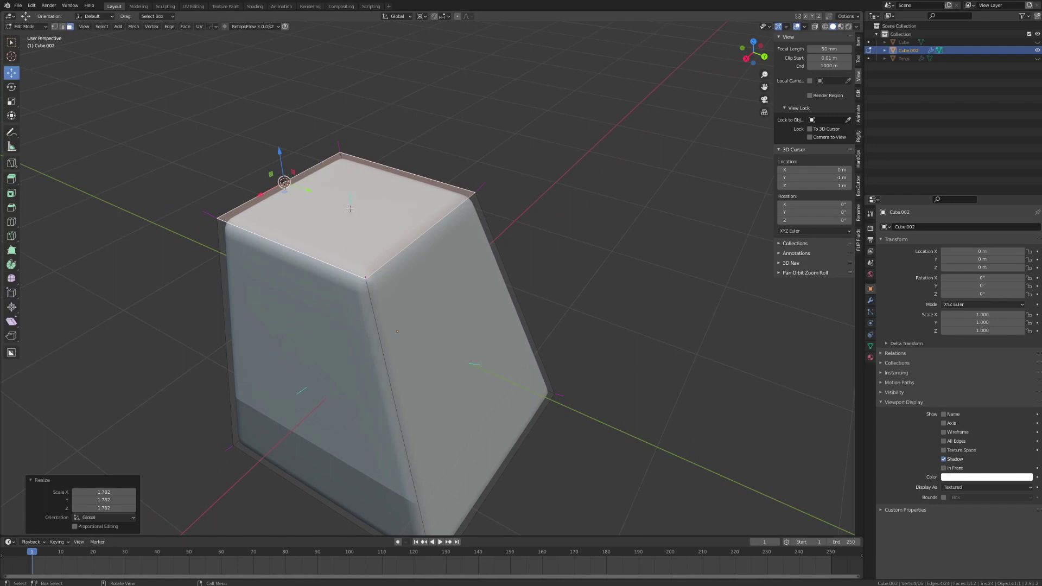
Set the transform pivot point to Active Element.
click(423, 15)
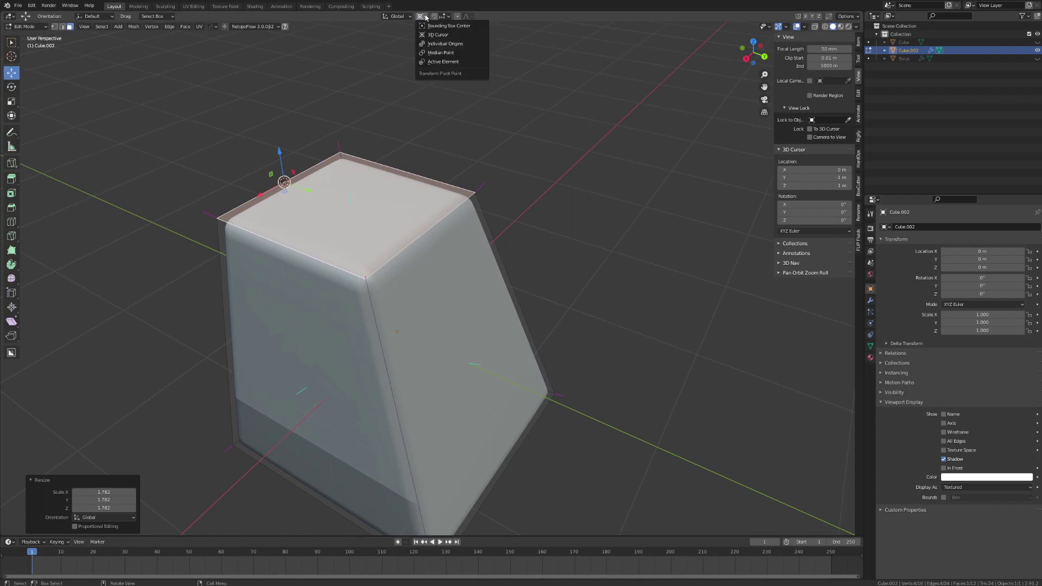
click(435, 63)
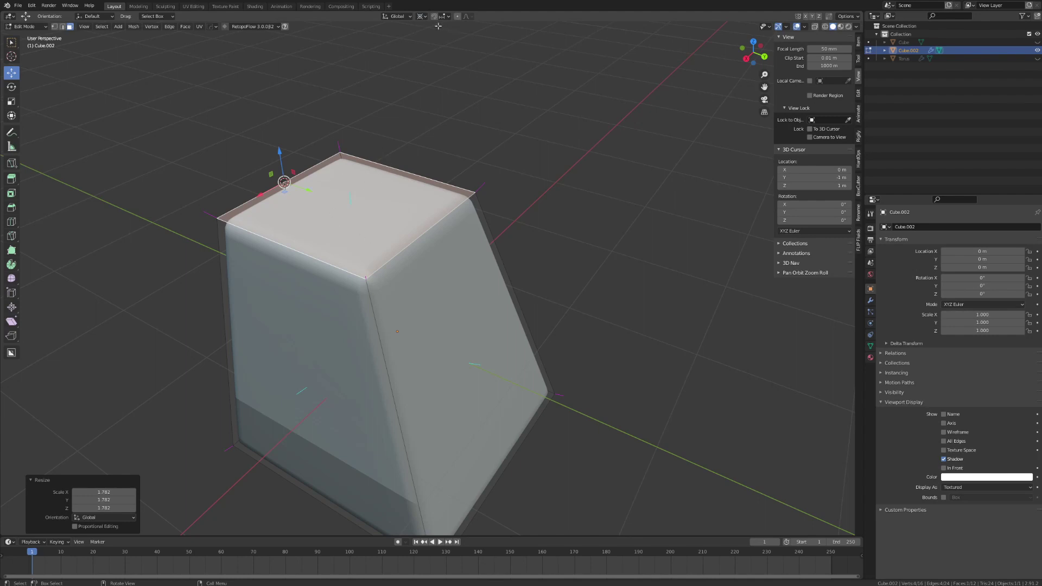
click(423, 16)
click(440, 63)
In edge mode, select the four top edges of the cube one by one.
key(2)
click(358, 271)
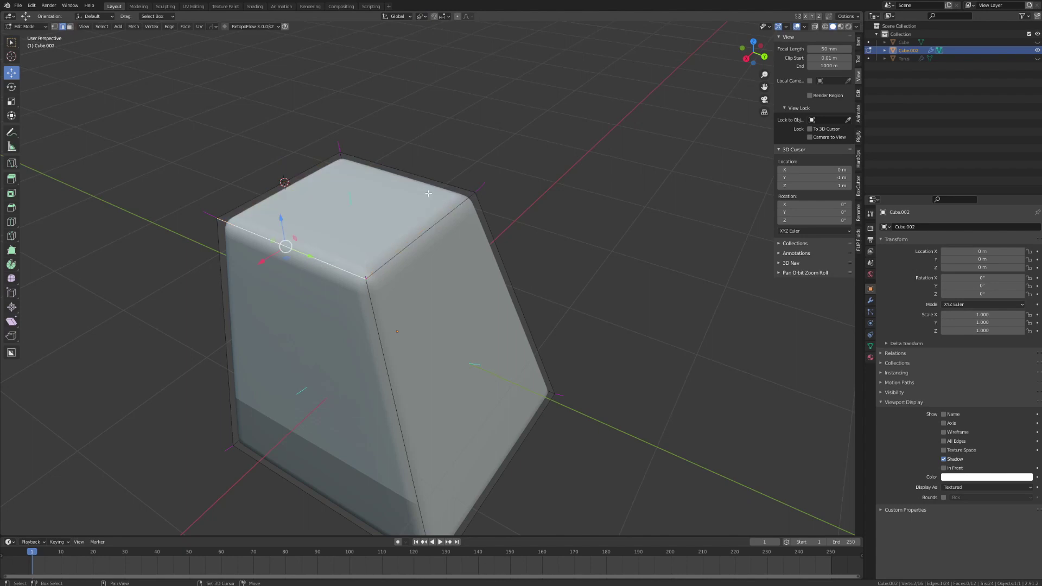
click(431, 228)
click(436, 175)
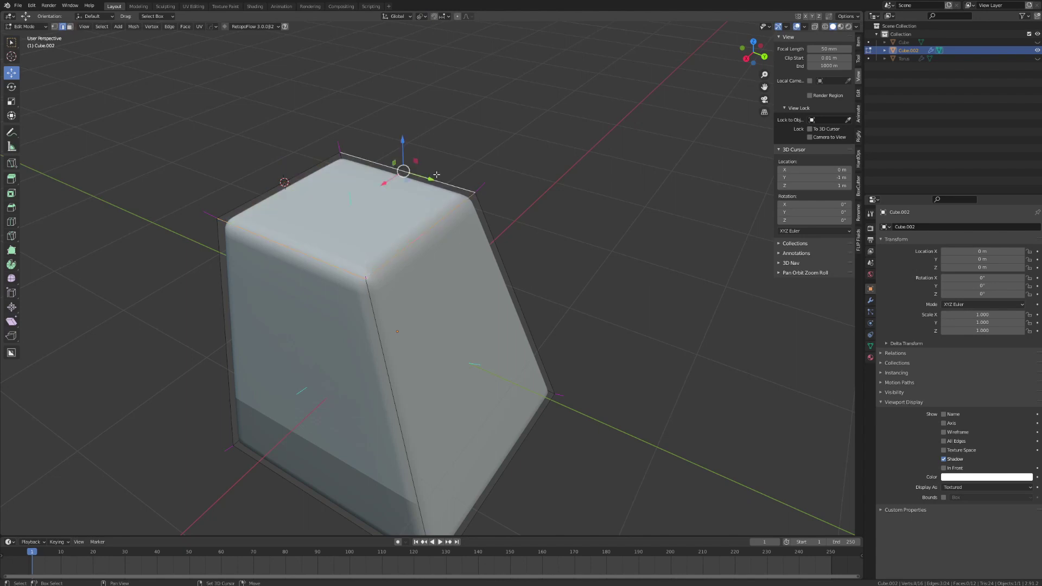
shift+click(286, 181)
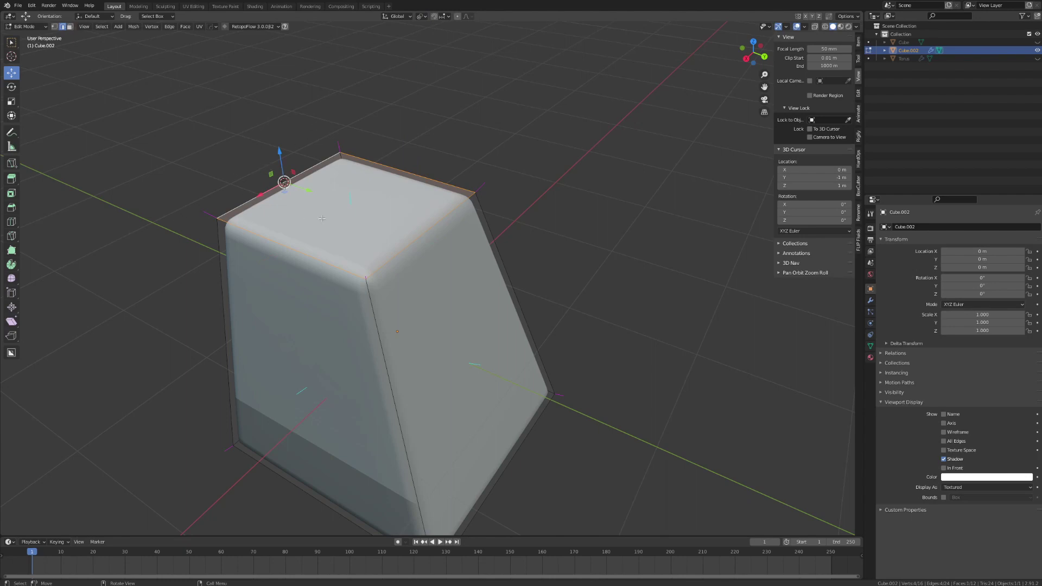
mouse_move(635, 318)
middle_down()
mouse_move(654, 324)
mouse_move(616, 311)
middle_up()
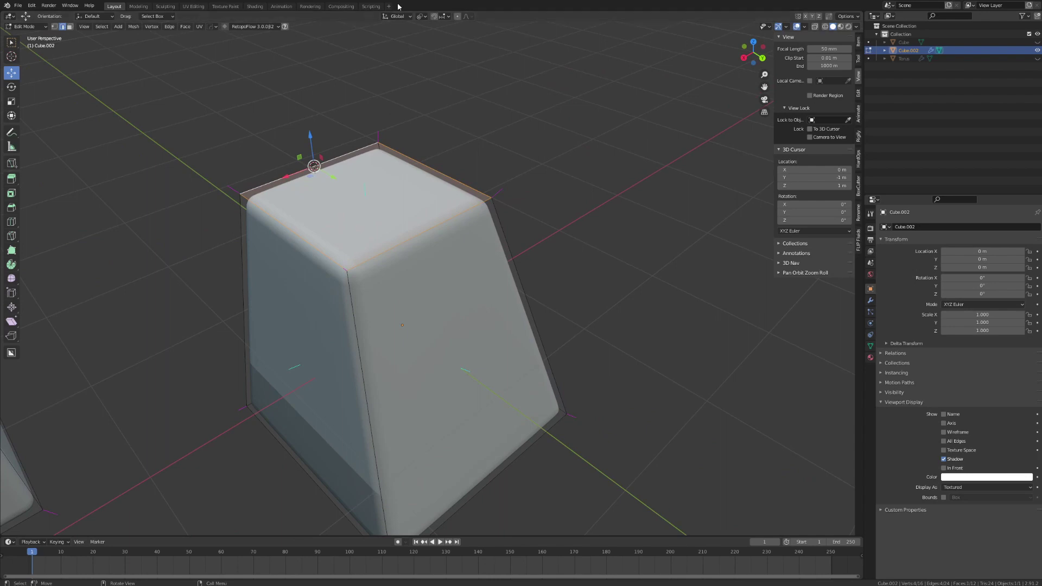
middle_drag(530, 288, 543, 281)
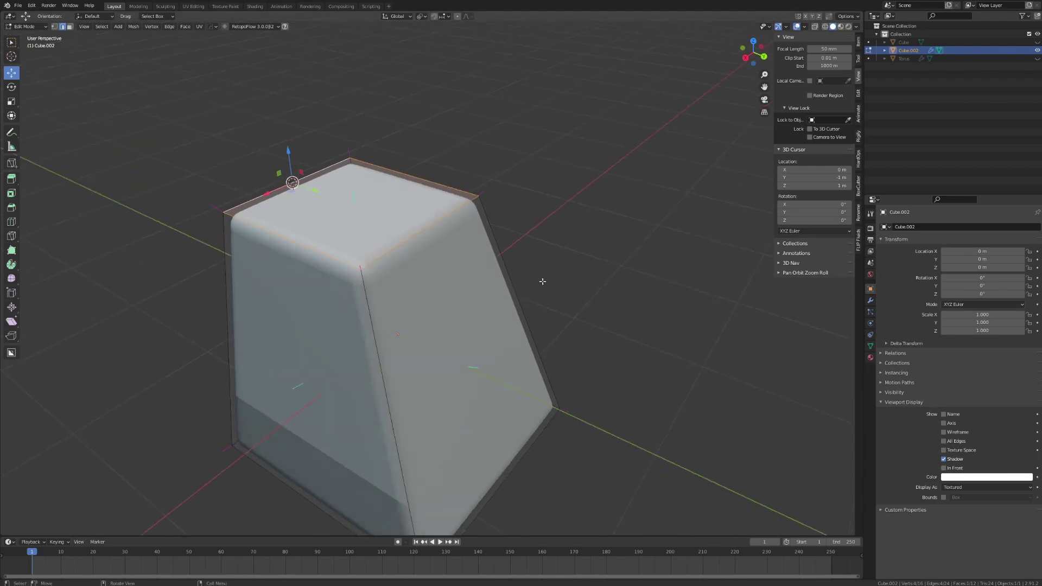
click(423, 16)
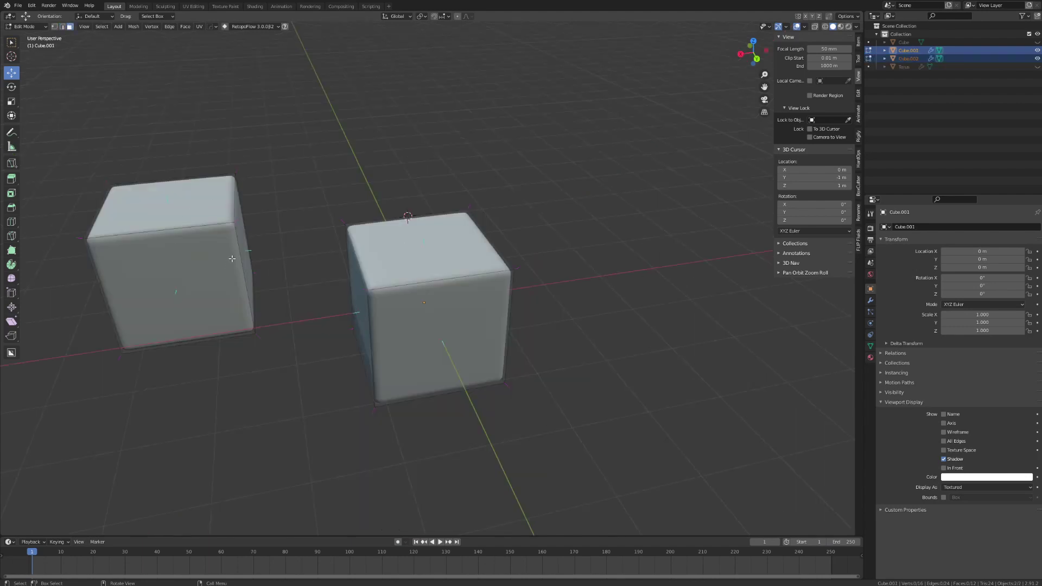
Duplicate the left cube and place the copy at the upper right.
key(l)
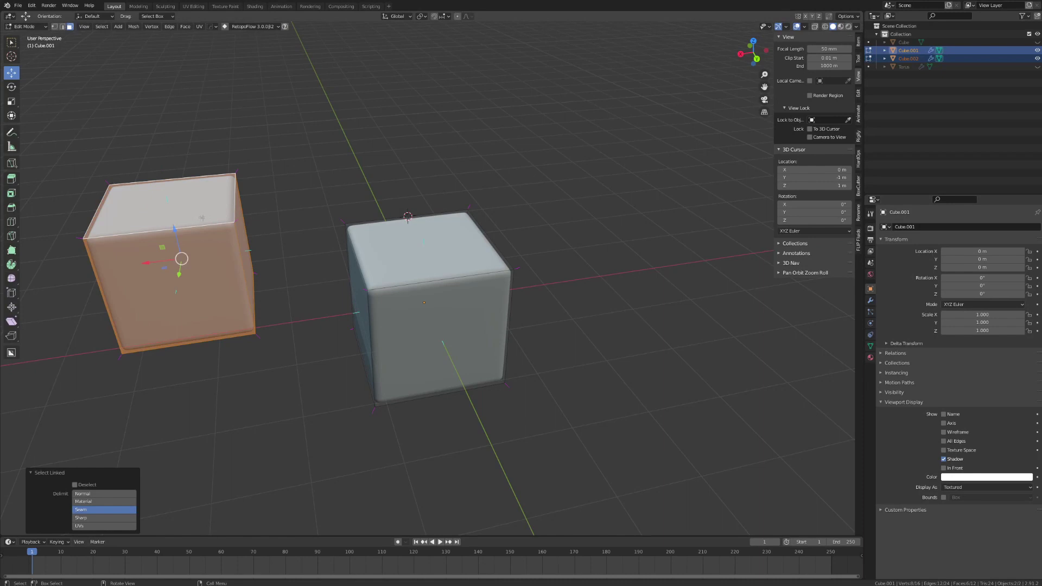
key(shift+d)
click(698, 107)
click(426, 17)
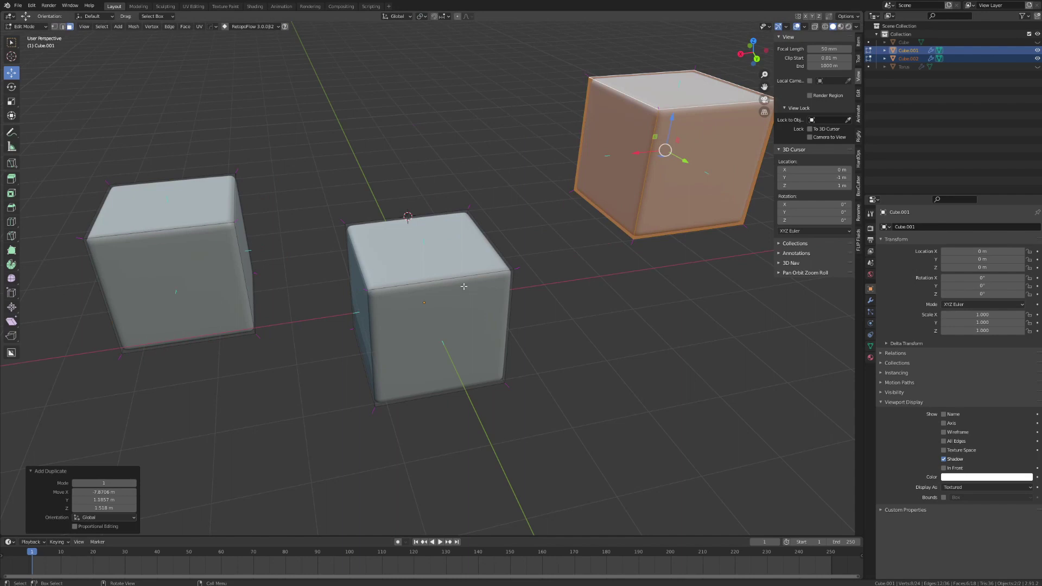
Add the other cubes to the selection and set the pivot to Bounding Box Center.
key(l)
key(l)
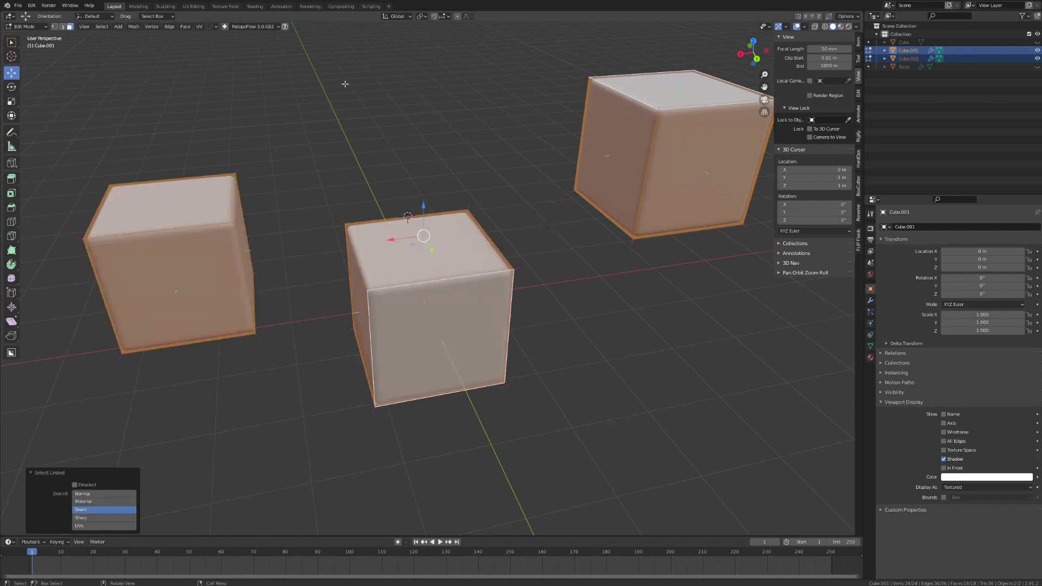
click(421, 17)
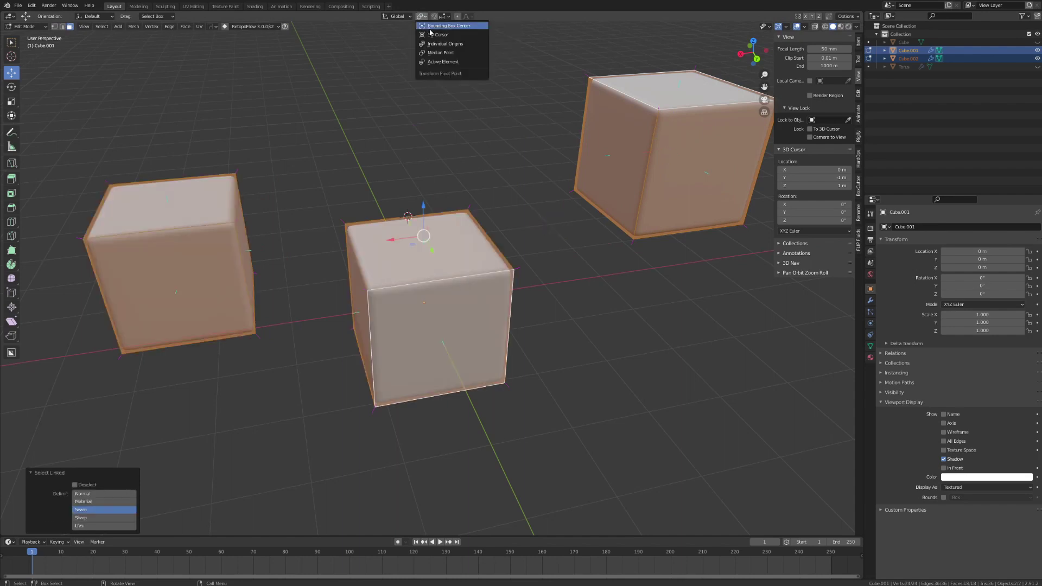
click(433, 29)
middle_drag(515, 229, 369, 29)
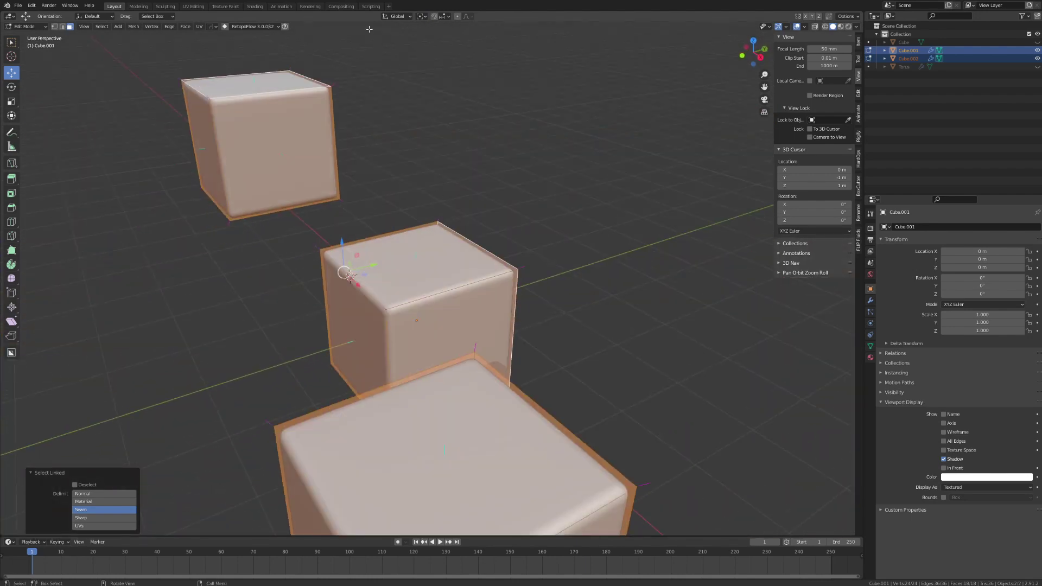
Set the transform pivot point to Median Point.
click(421, 18)
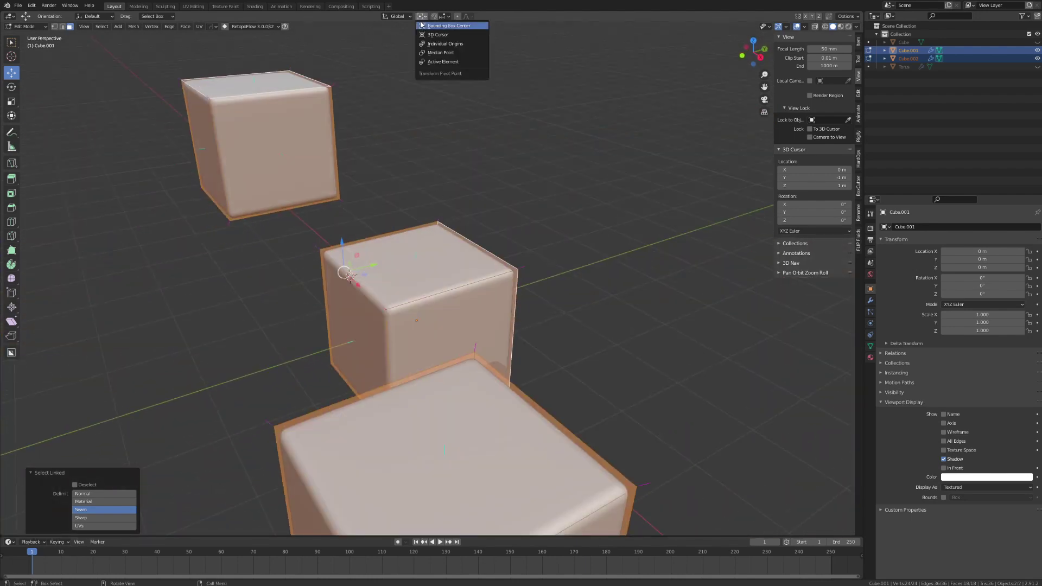
click(449, 54)
middle_drag(353, 274, 376, 258)
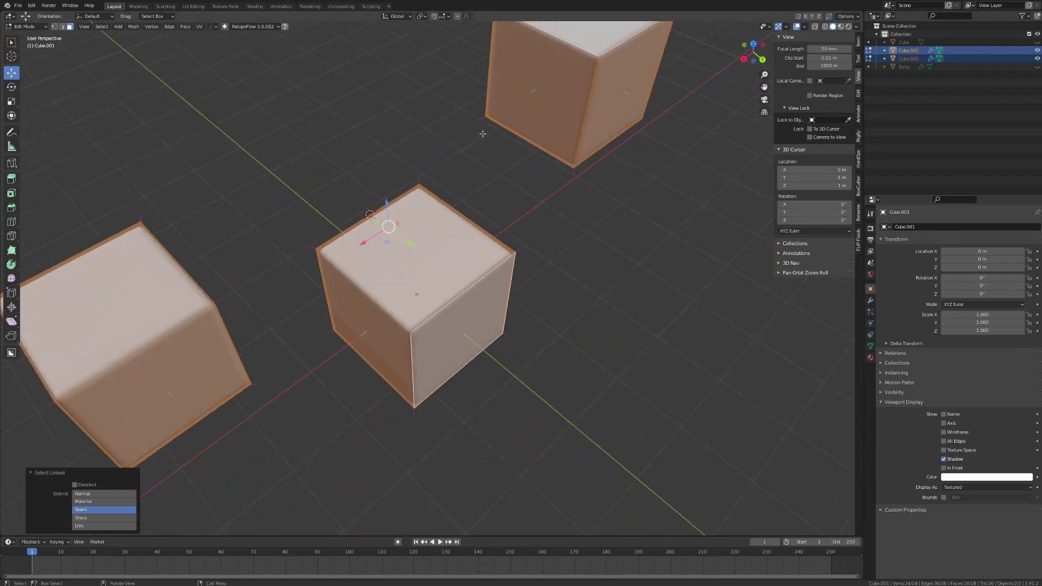
scroll(544, 228, down, 3)
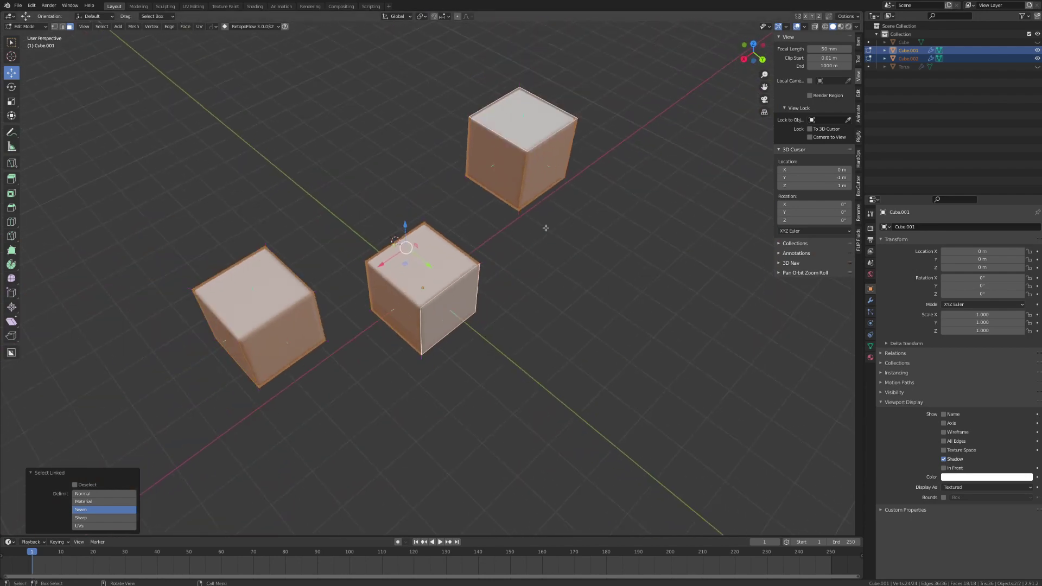
Turn on Bounds display for Cube.001 so a box outlines all three bevelled cubes.
middle_drag(434, 326, 491, 429)
scroll(448, 337, up, 1)
click(943, 497)
middle_drag(475, 310, 416, 289)
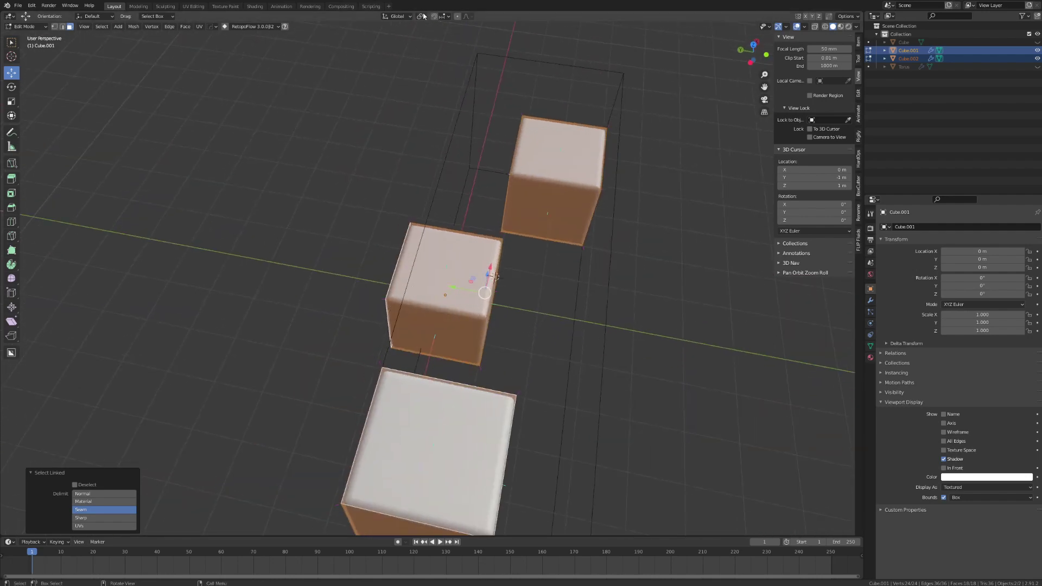
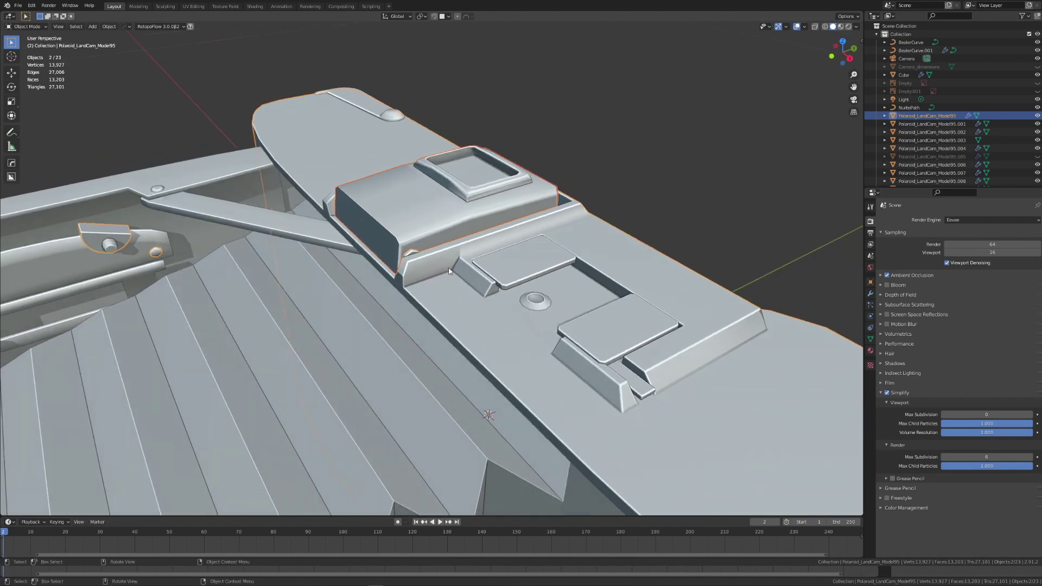
In Edit Mode, select the whole viewfinder housing piece and hide it.
key(Tab)
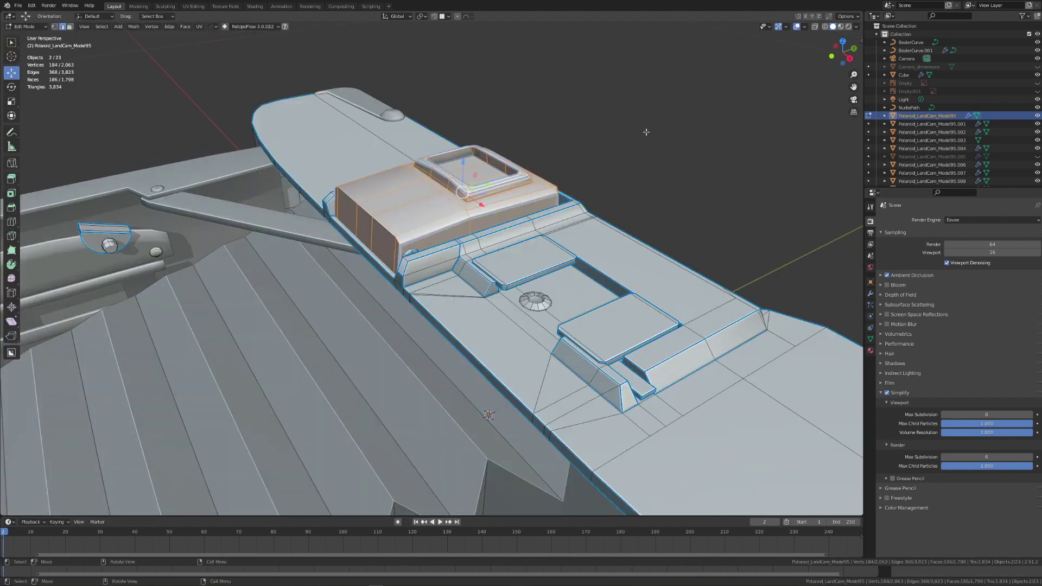
click(467, 206)
key(ctrl+l)
key(h)
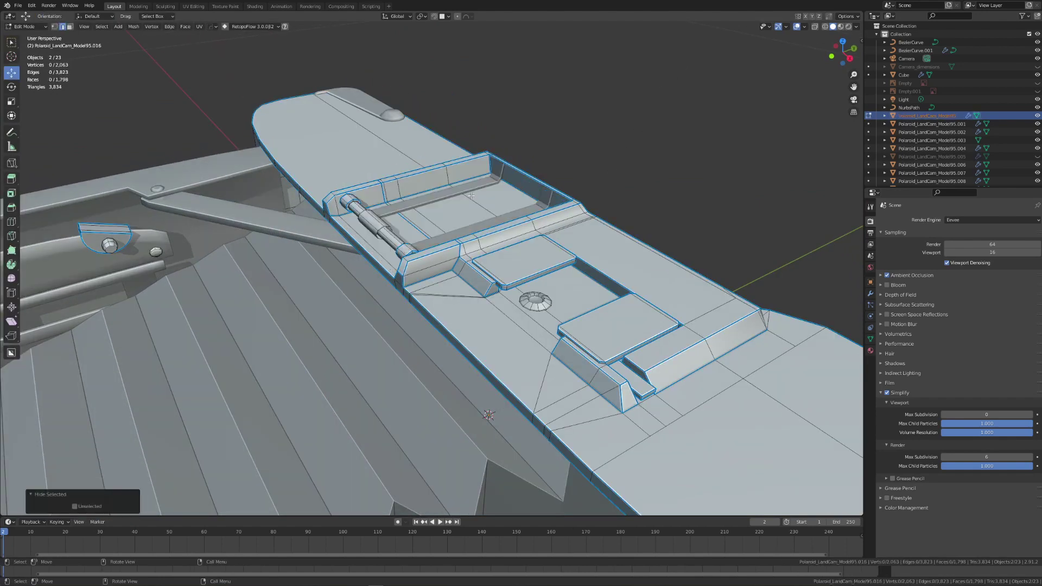
middle_drag(467, 206, 462, 235)
Select the entire hinge sleeve underneath the hidden housing.
click(380, 231)
scroll(438, 240, up, 3)
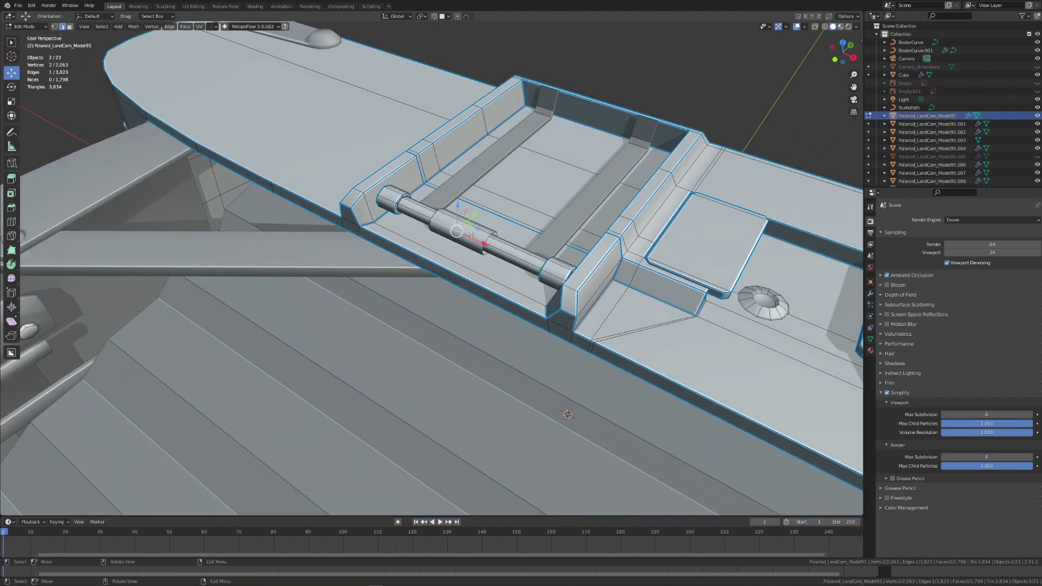
key(ctrl+l)
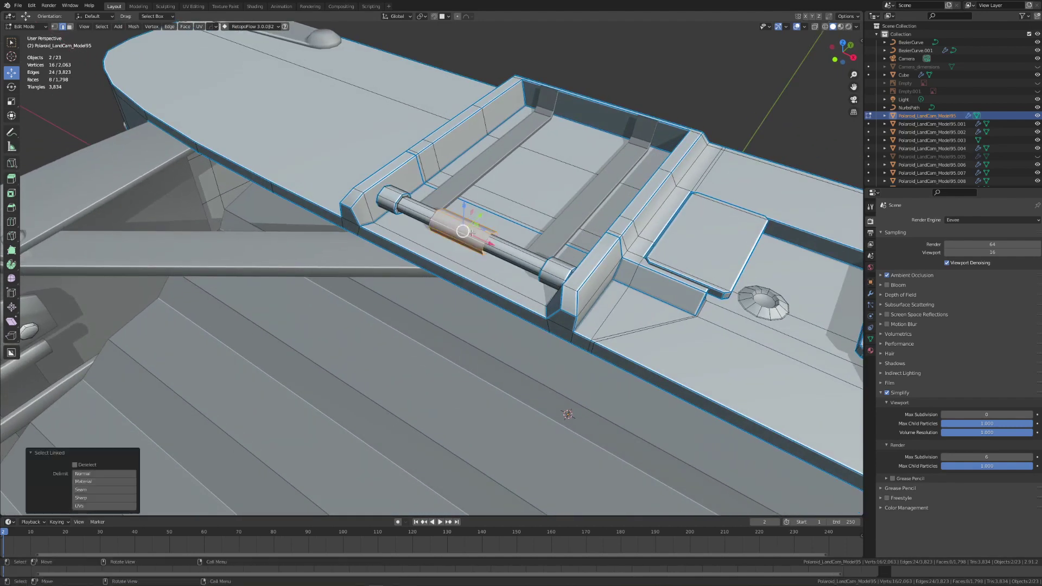
middle_drag(470, 231, 358, 1)
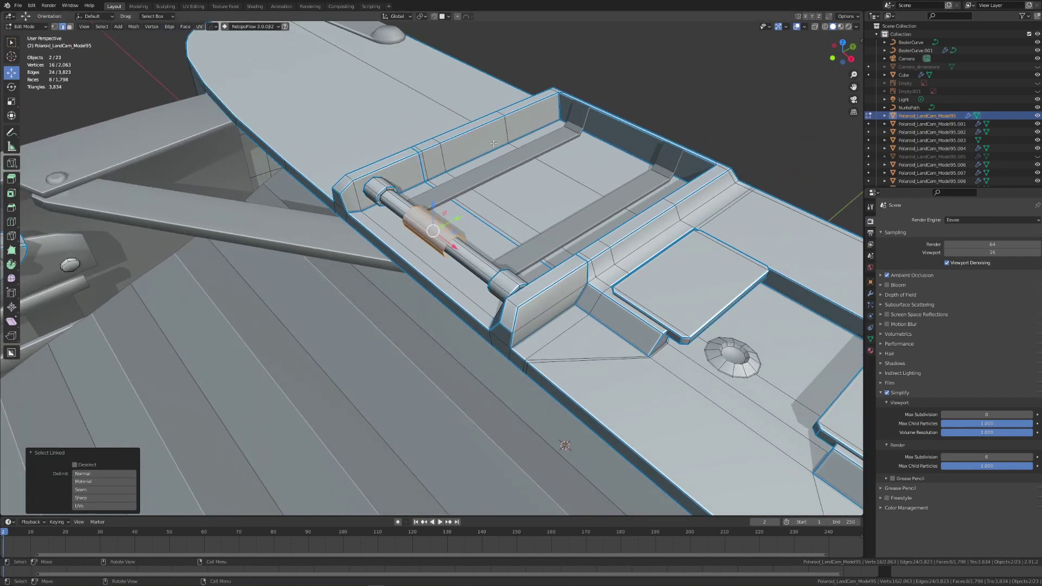
key(shift+s)
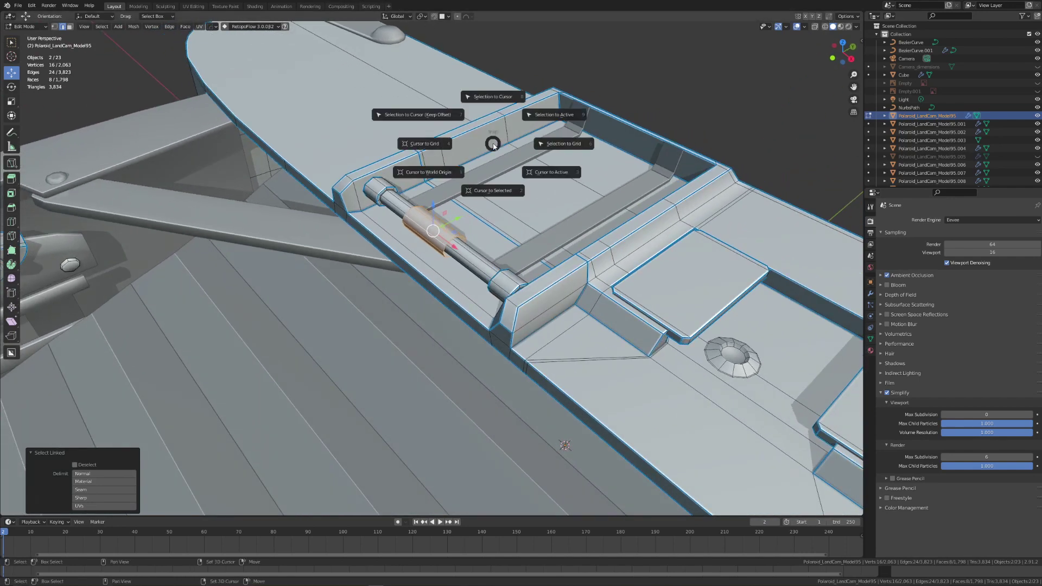
Snap the 3D cursor to the hinge sleeve and make the 3D Cursor the pivot point.
click(494, 194)
middle_drag(494, 194, 472, 179)
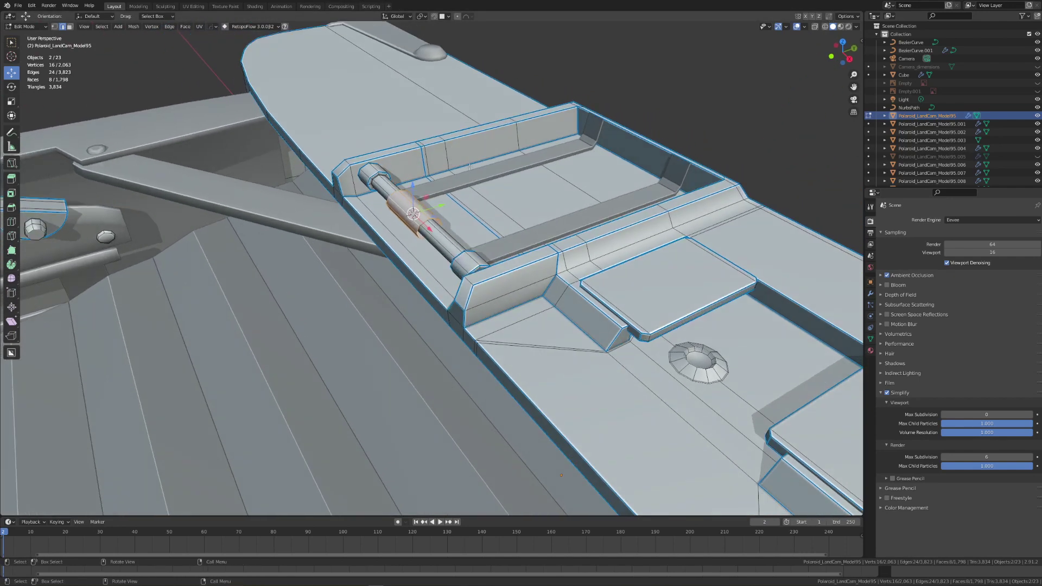
click(421, 16)
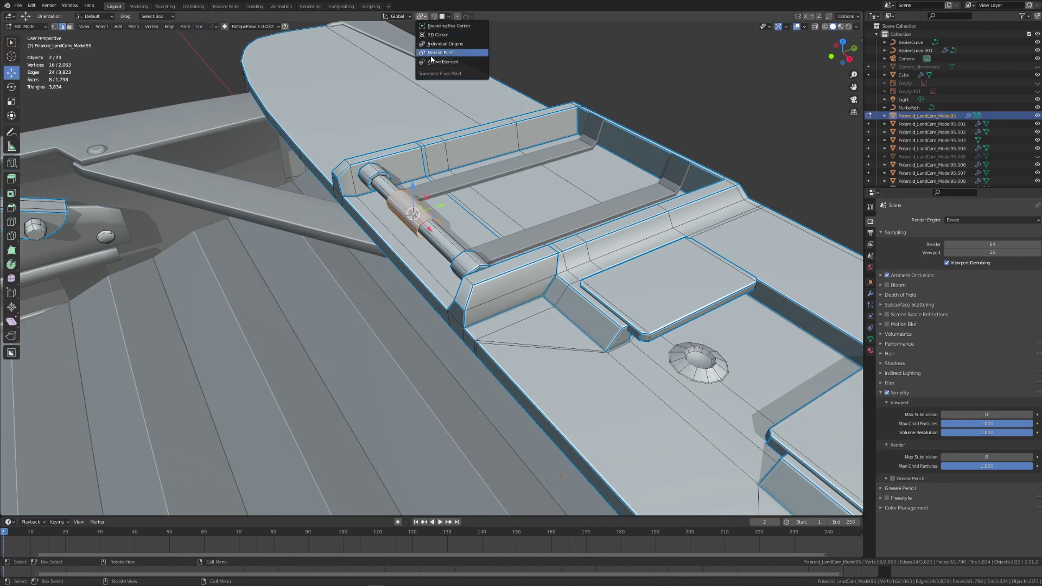
click(437, 34)
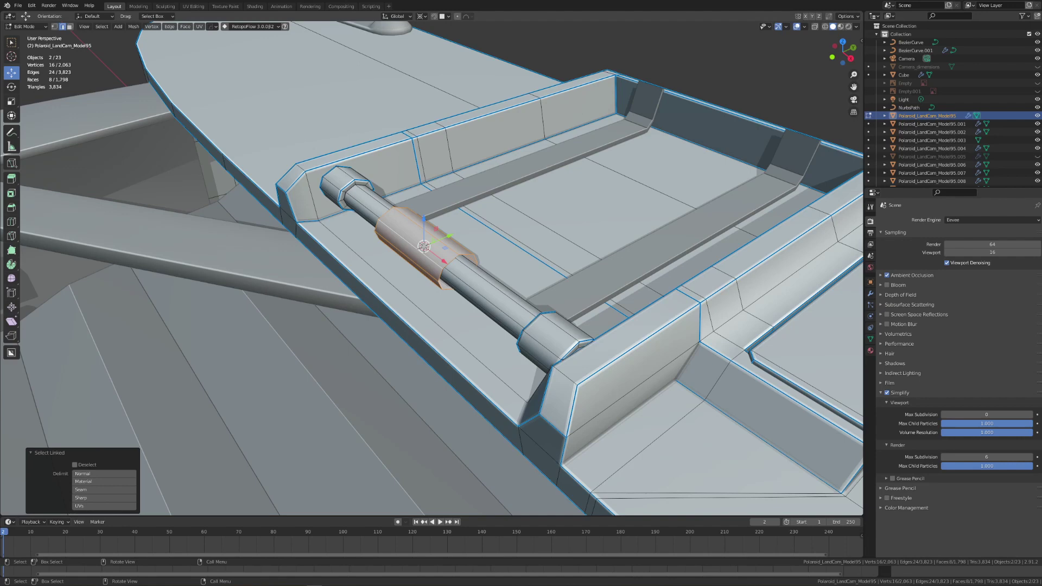
Try Active Element as the pivot, then switch the pivot back to 3D Cursor.
click(422, 17)
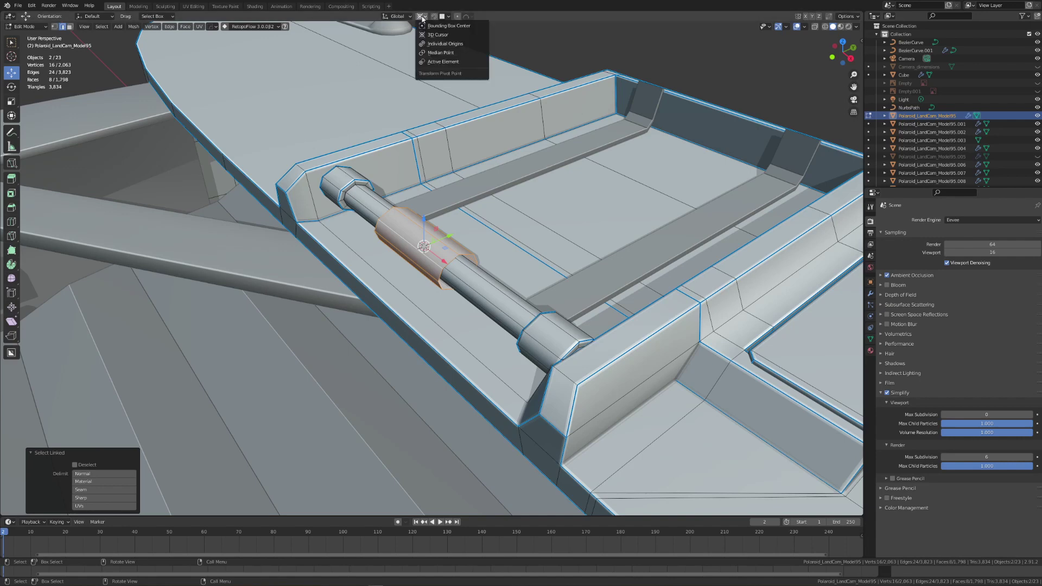
click(449, 65)
middle_drag(419, 250, 426, 250)
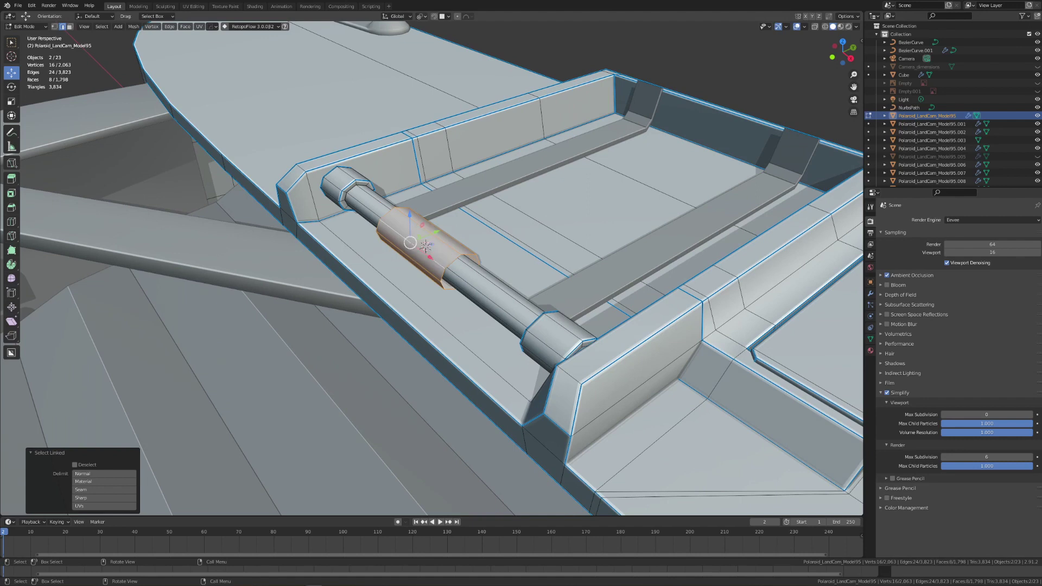
click(423, 16)
click(445, 40)
scroll(470, 176, down, 2)
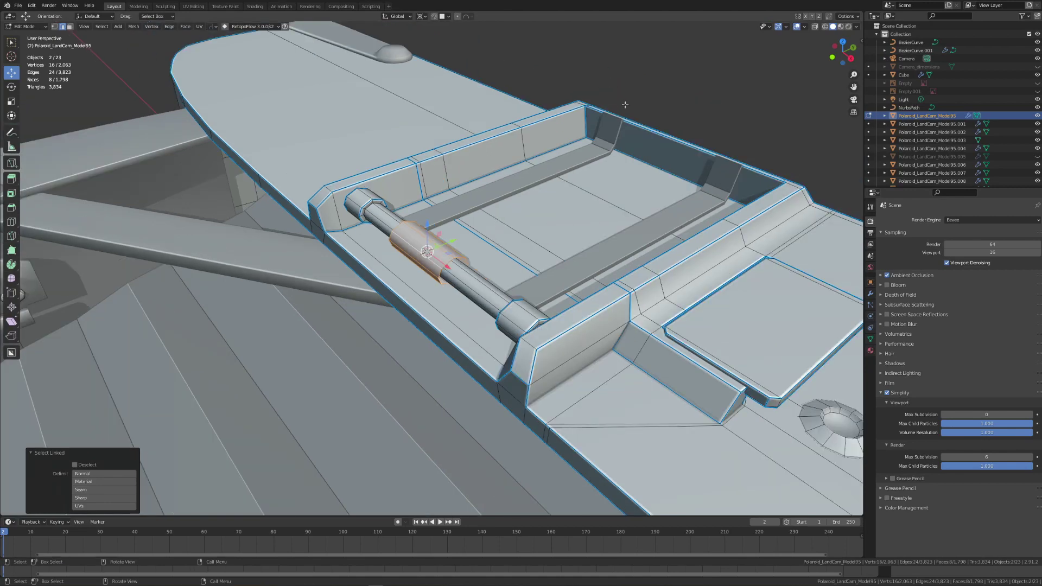
Deselect the hinge sleeve and unhide the viewfinder housing.
click(678, 83)
key(alt+h)
middle_drag(692, 76, 718, 226)
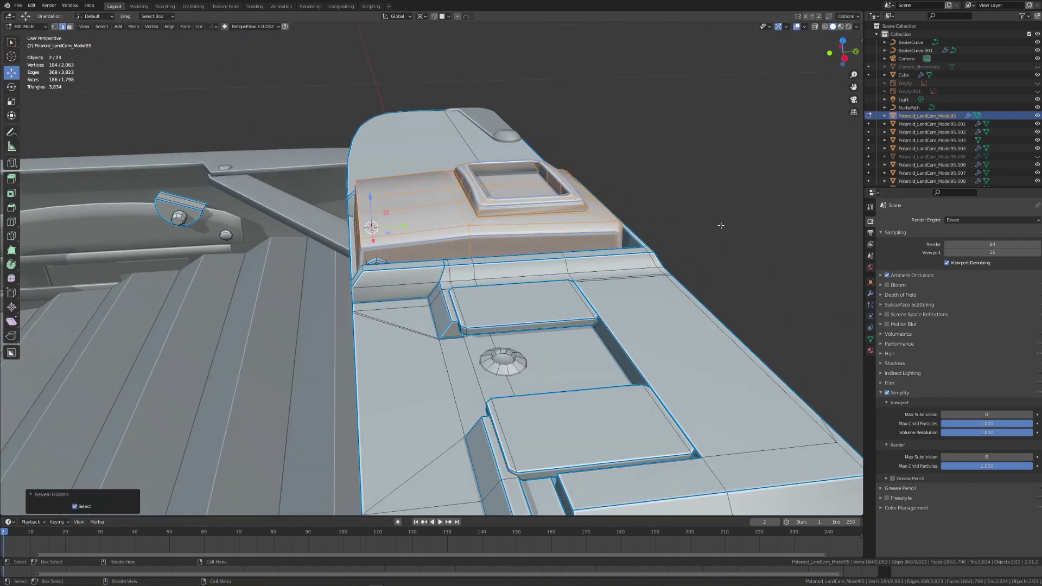
Rotate the viewfinder housing about the global X axis around the hinge cursor.
key(r)
key(x)
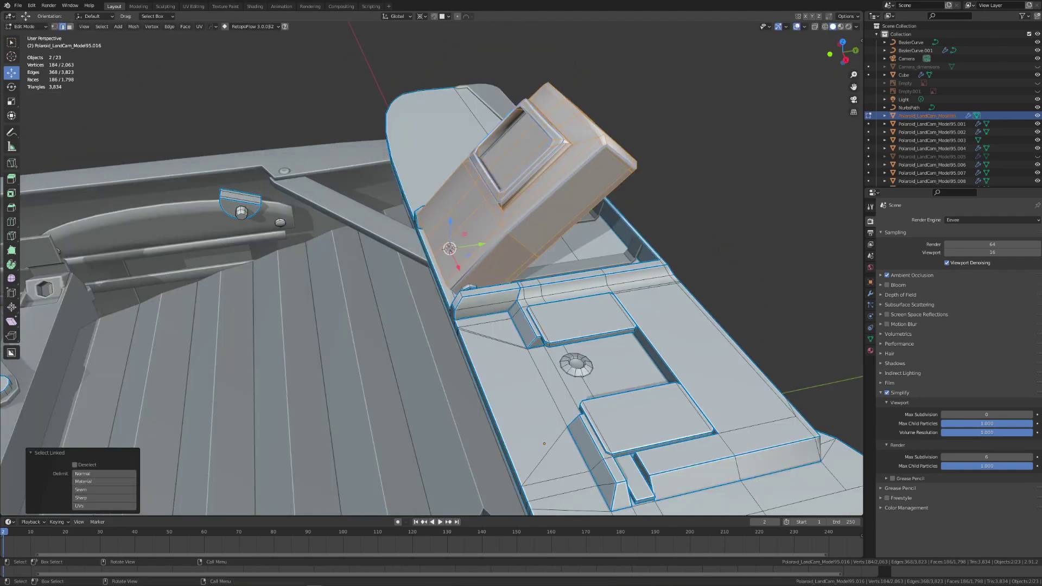
middle_drag(579, 181, 464, 190)
scroll(592, 179, up, 2)
Hide the raised housing and inspect the hinge in X-ray, then return to solid shading.
key(h)
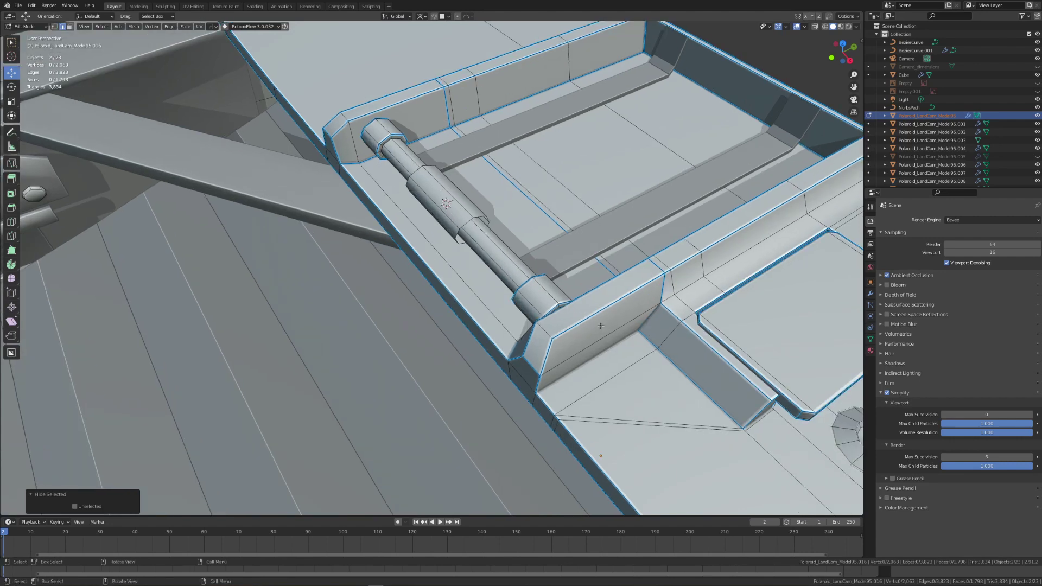
middle_drag(552, 310, 533, 299)
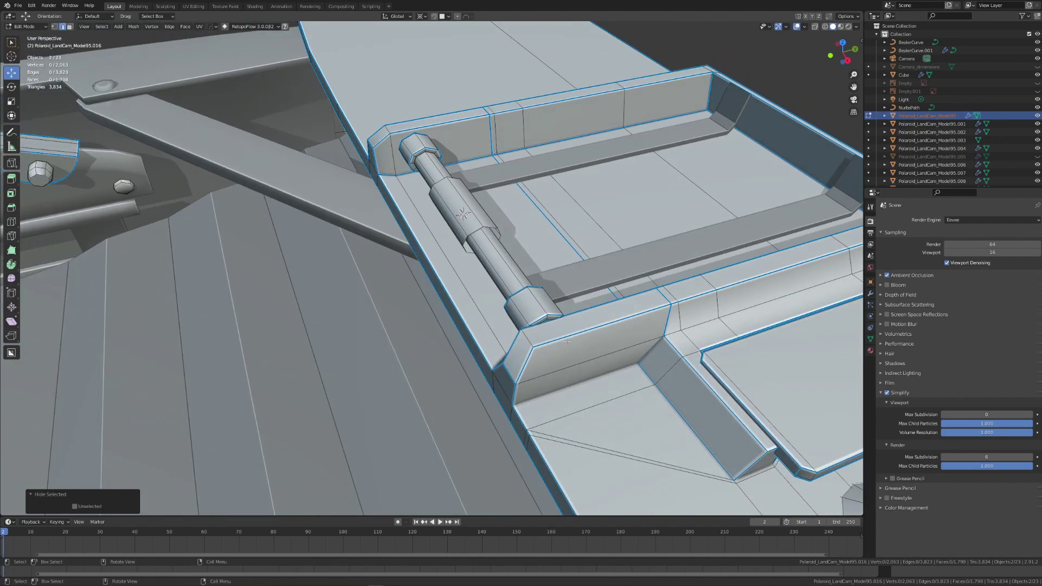
middle_drag(567, 341, 524, 299)
key(alt+z)
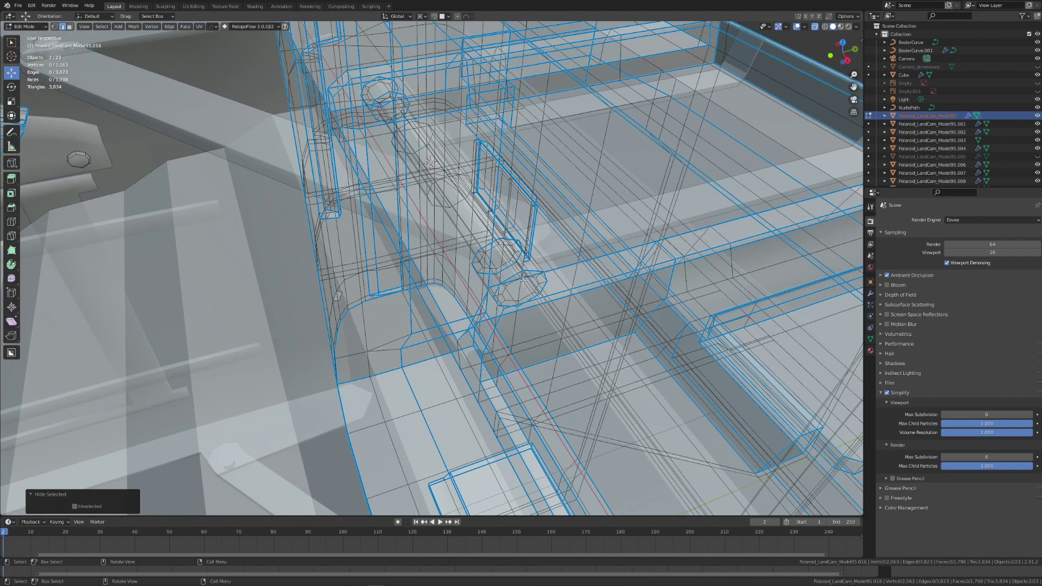
scroll(519, 268, down, 1)
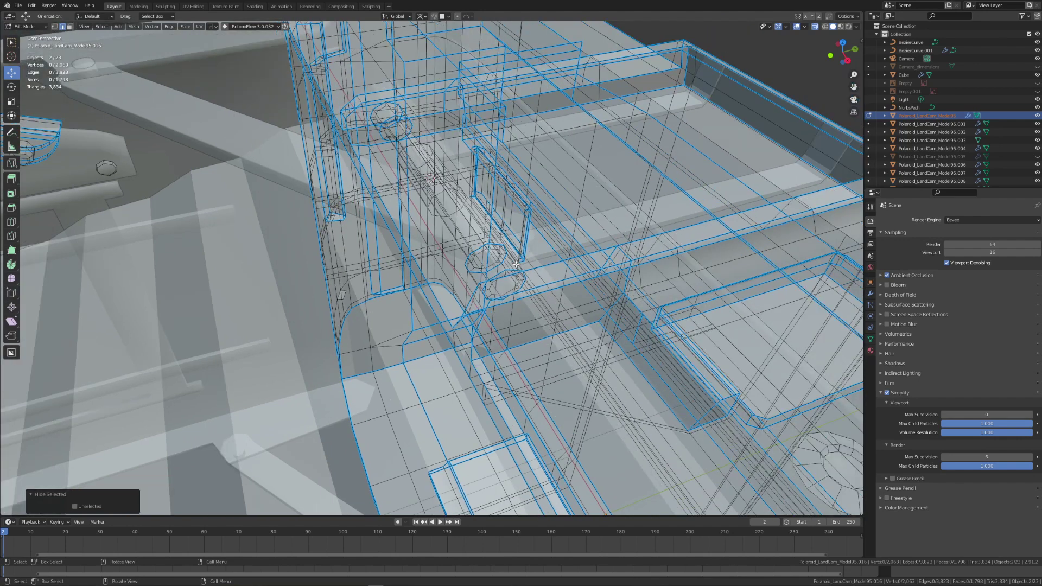
key(alt+z)
scroll(507, 257, down, 2)
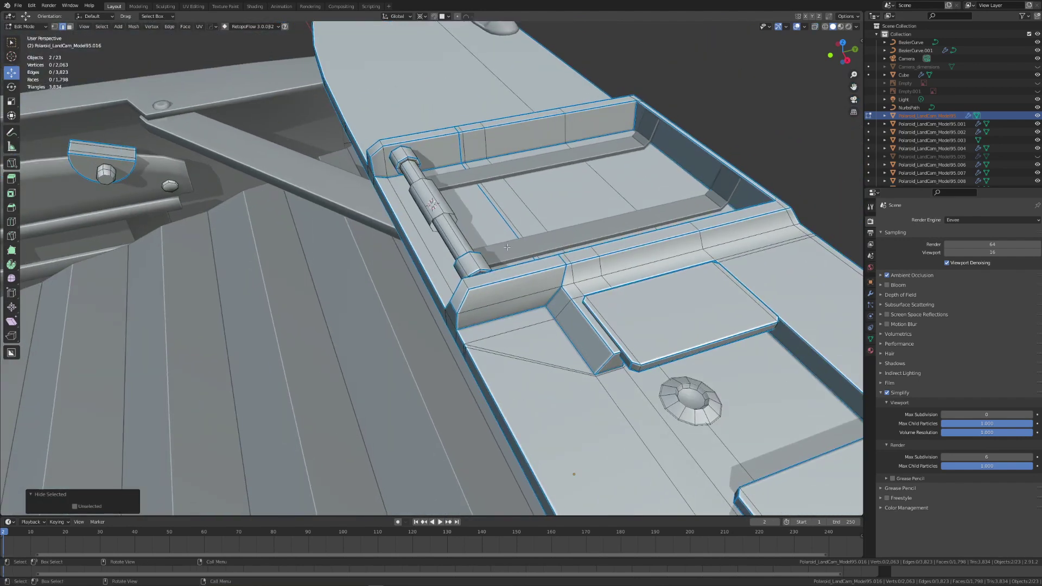
Unhide the housing and add the hinge face to its selection as the active face.
key(alt+h)
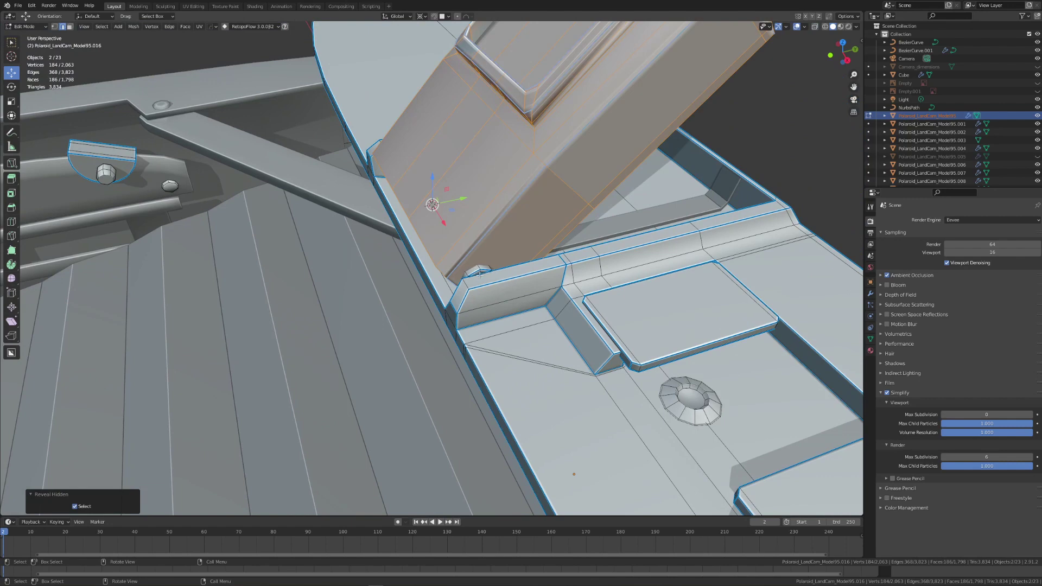
key(l)
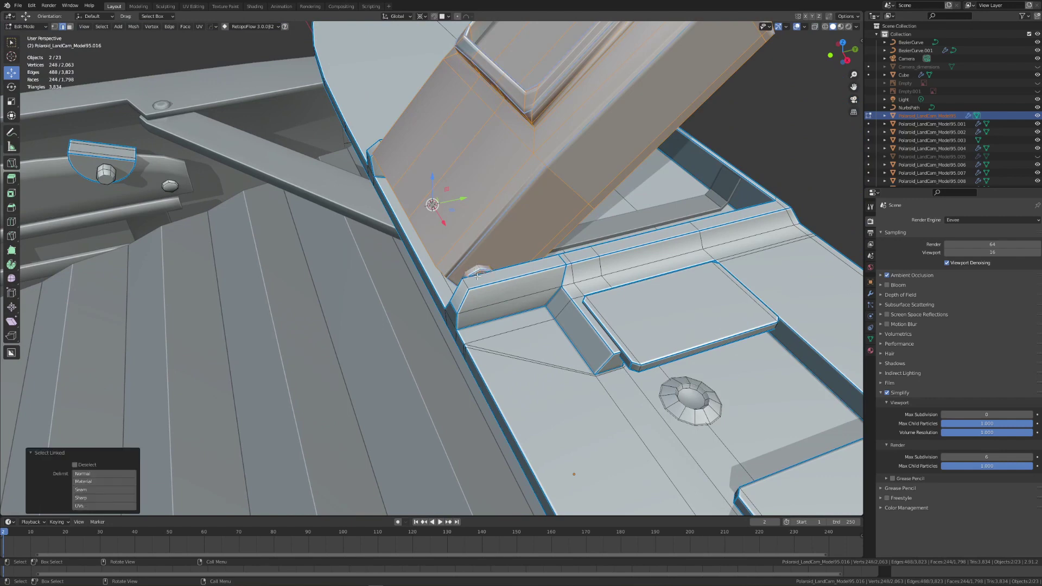
scroll(477, 276, up, 3)
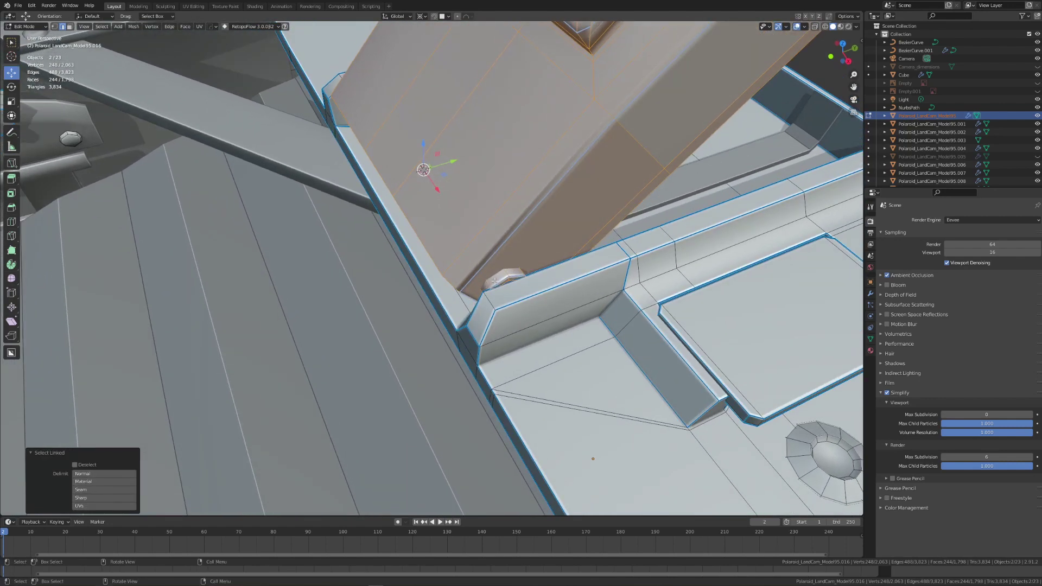
scroll(495, 280, up, 2)
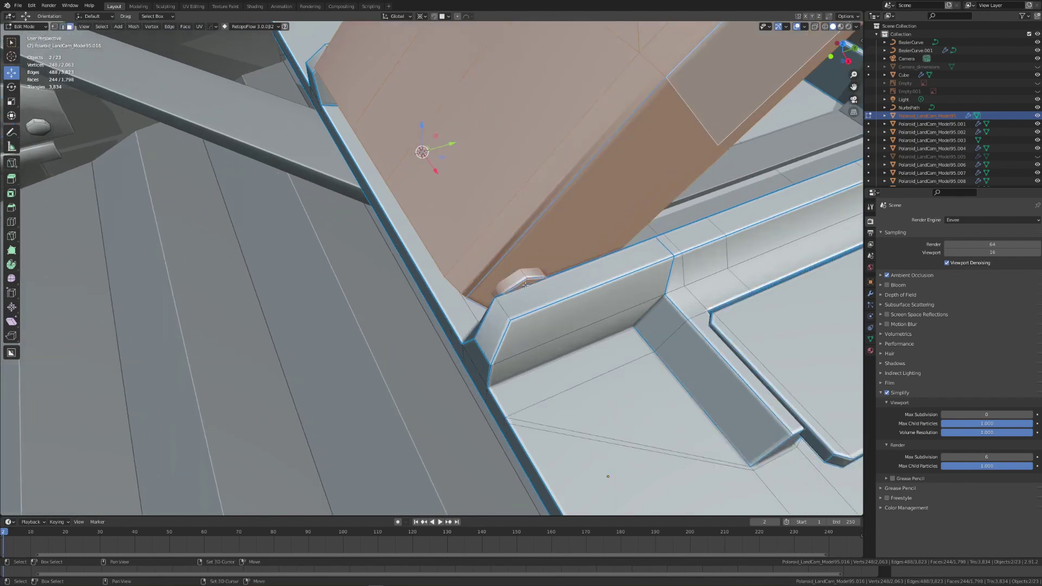
shift+click(525, 285)
scroll(535, 289, up, 1)
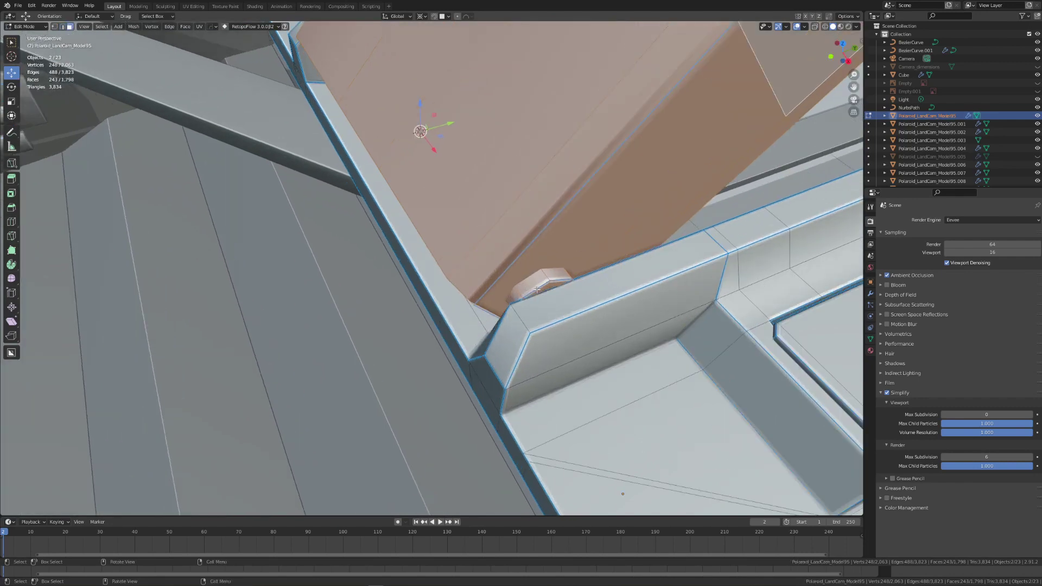
shift+click(547, 289)
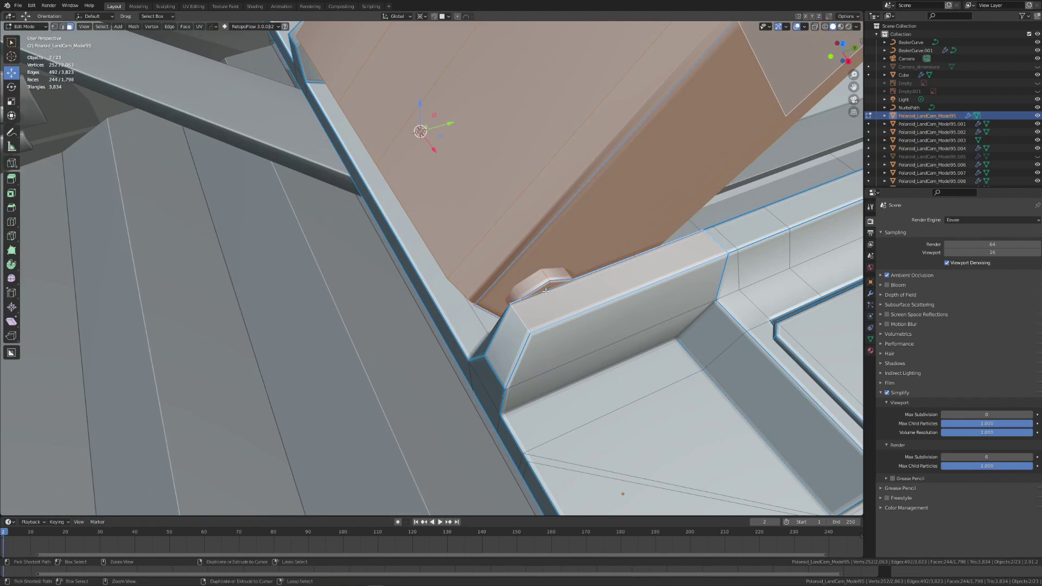
key(ctrl+z)
shift+click(546, 288)
scroll(549, 296, up, 3)
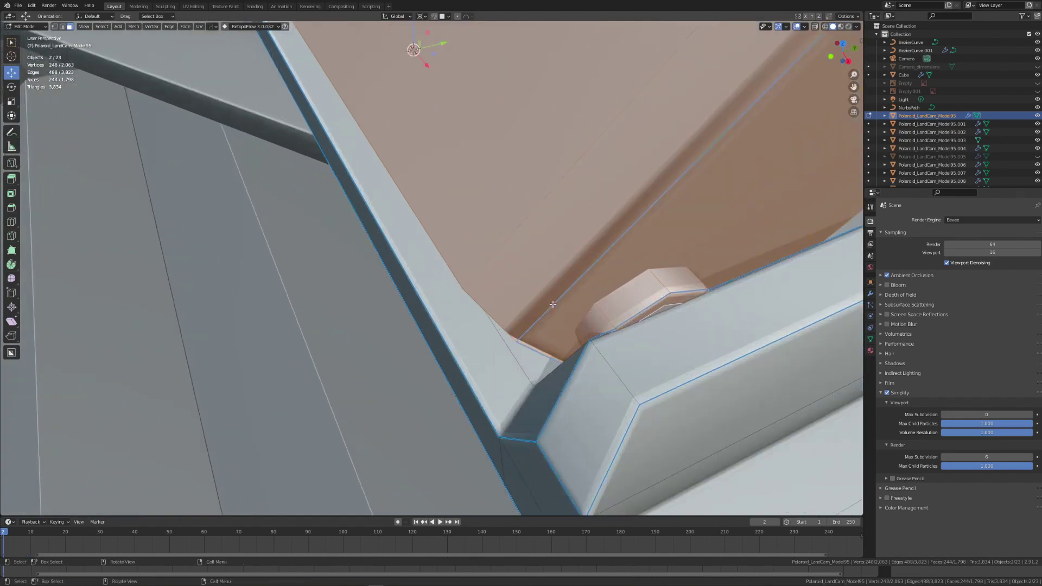
Set the transform pivot point to Active Element, checking the hinge in X-ray view.
key(alt+z)
scroll(591, 306, down, 2)
mouse_move(625, 306)
middle_down()
mouse_move(539, 336)
mouse_move(607, 349)
mouse_move(613, 341)
mouse_move(562, 332)
middle_up()
scroll(562, 331, down, 1)
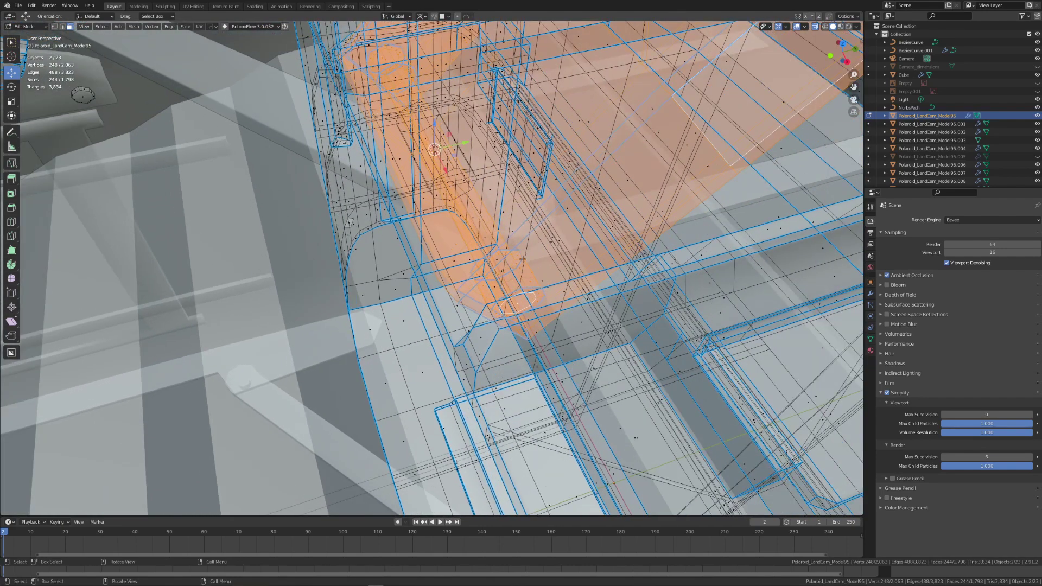
click(419, 17)
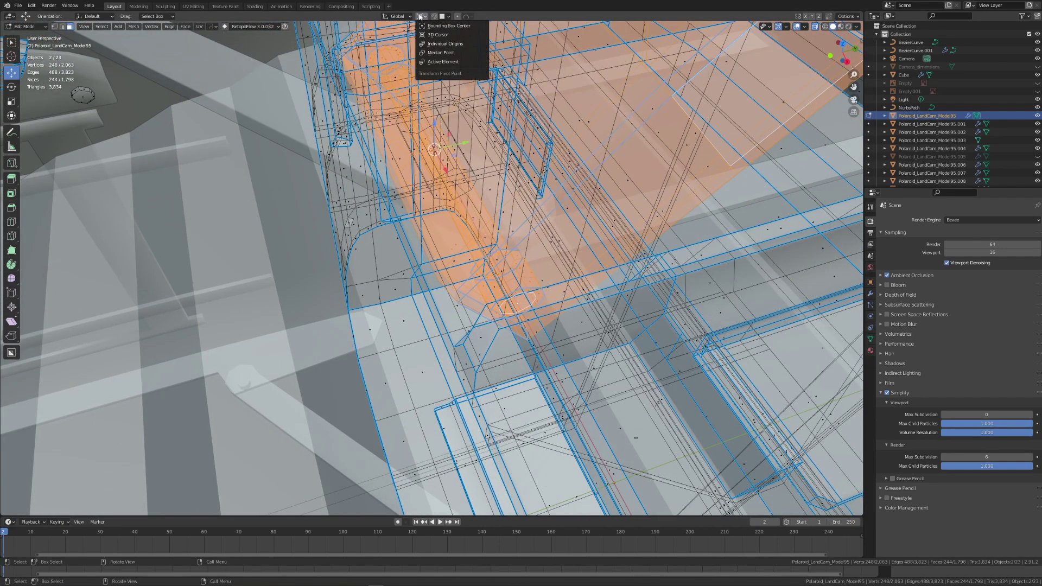
click(441, 62)
scroll(556, 326, down, 1)
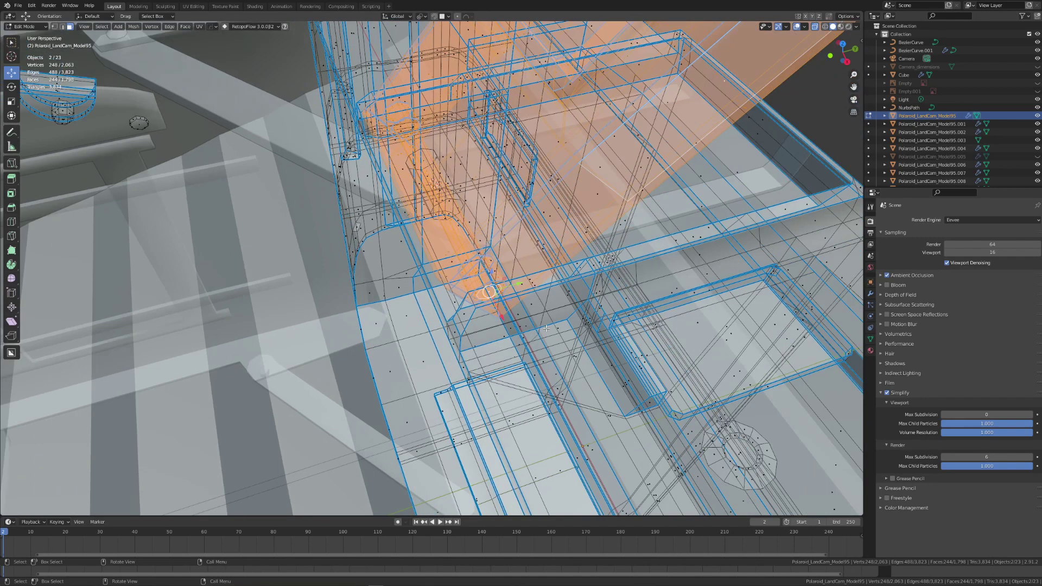
mouse_move(556, 327)
middle_down()
mouse_move(552, 313)
mouse_move(521, 351)
middle_up()
key(alt+z)
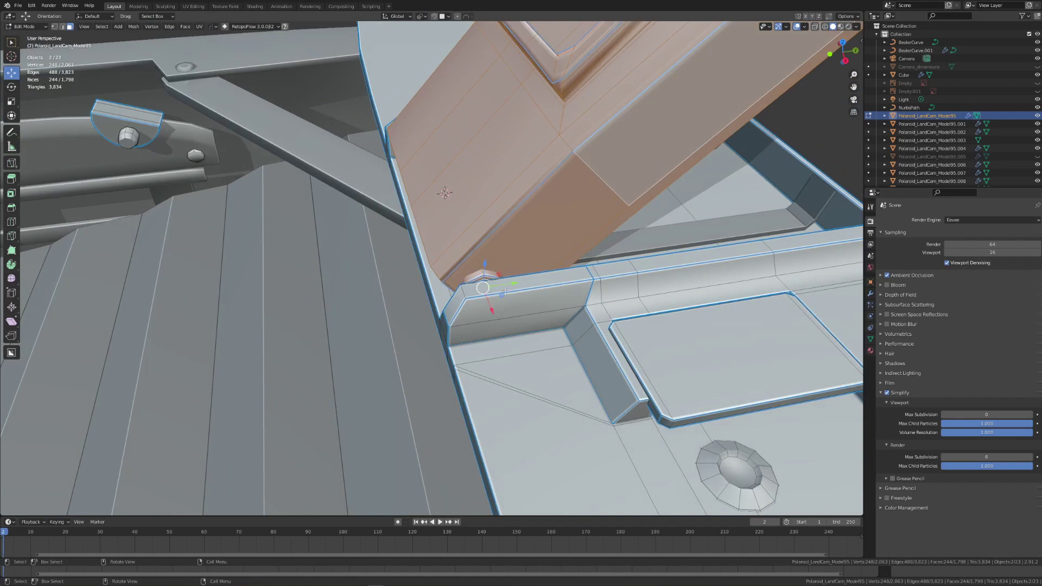
scroll(588, 291, down, 3)
middle_drag(709, 316, 695, 285)
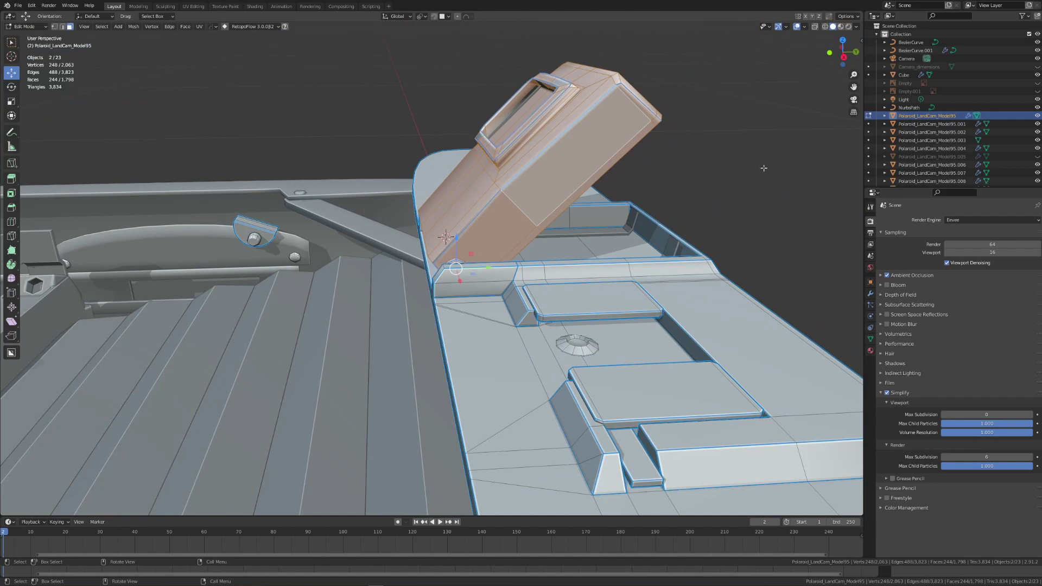
Rotate the viewfinder housing 45° about X and clear the selection.
key(r)
key(x)
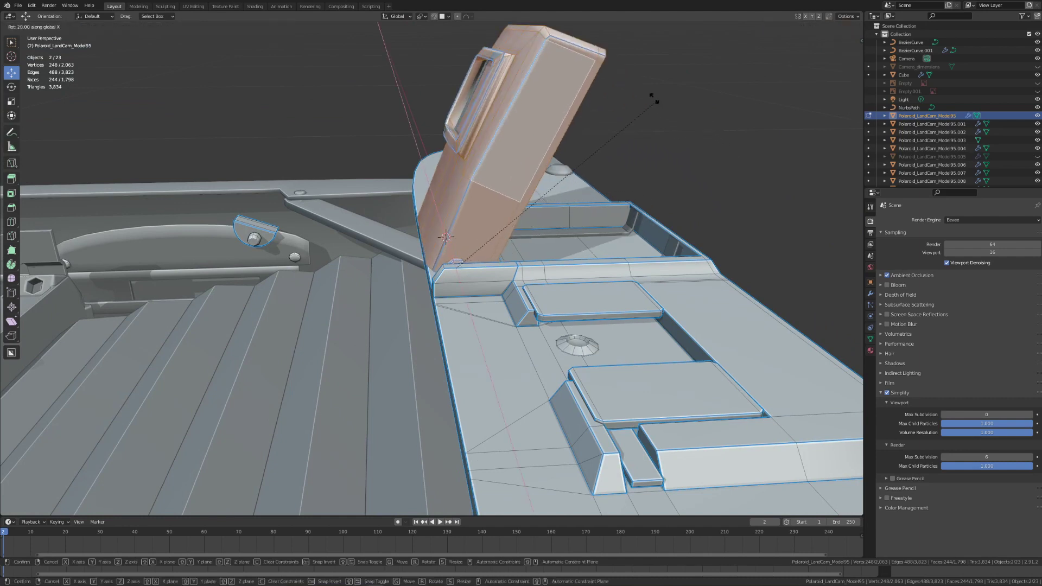
click(562, 77)
click(720, 152)
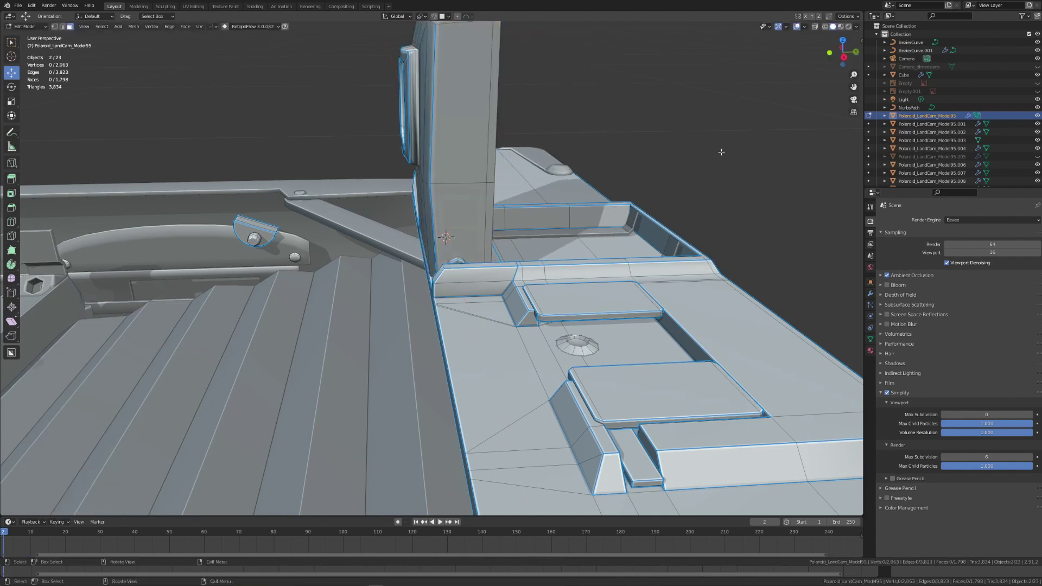
Orbit around the upright housing to inspect the top plate and lid hinge.
middle_drag(728, 156, 572, 243)
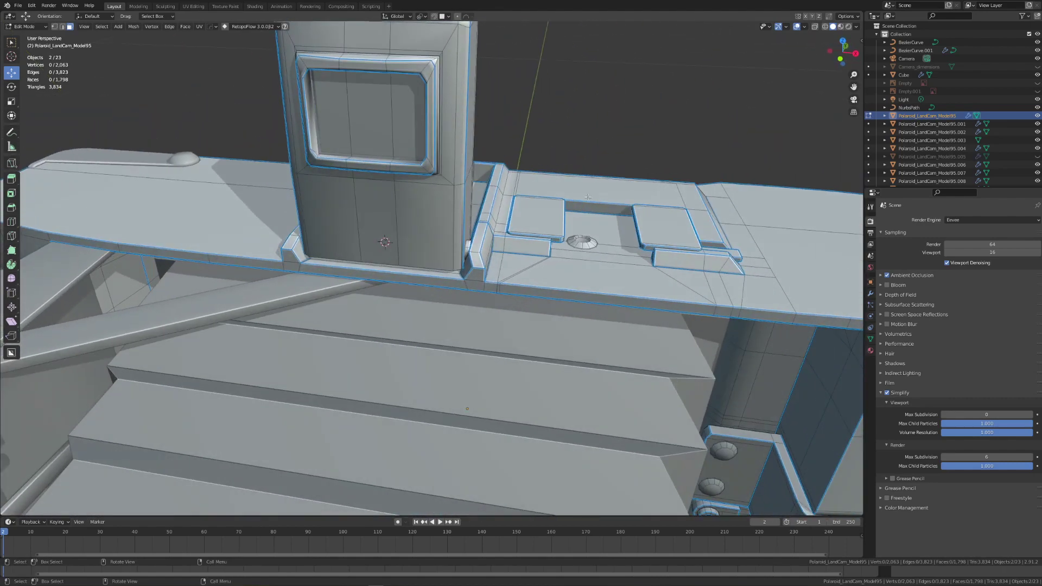
mouse_move(636, 116)
middle_down()
mouse_move(619, 111)
mouse_move(639, 105)
middle_up()
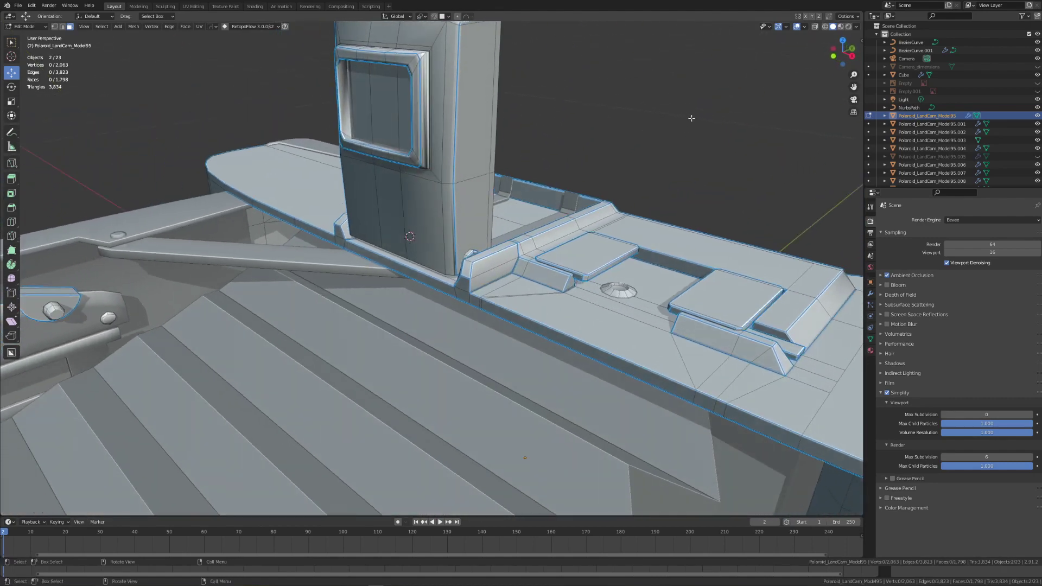
mouse_move(712, 122)
middle_down()
mouse_move(692, 128)
mouse_move(708, 148)
mouse_move(682, 156)
mouse_move(740, 242)
mouse_move(715, 273)
mouse_move(724, 264)
middle_up()
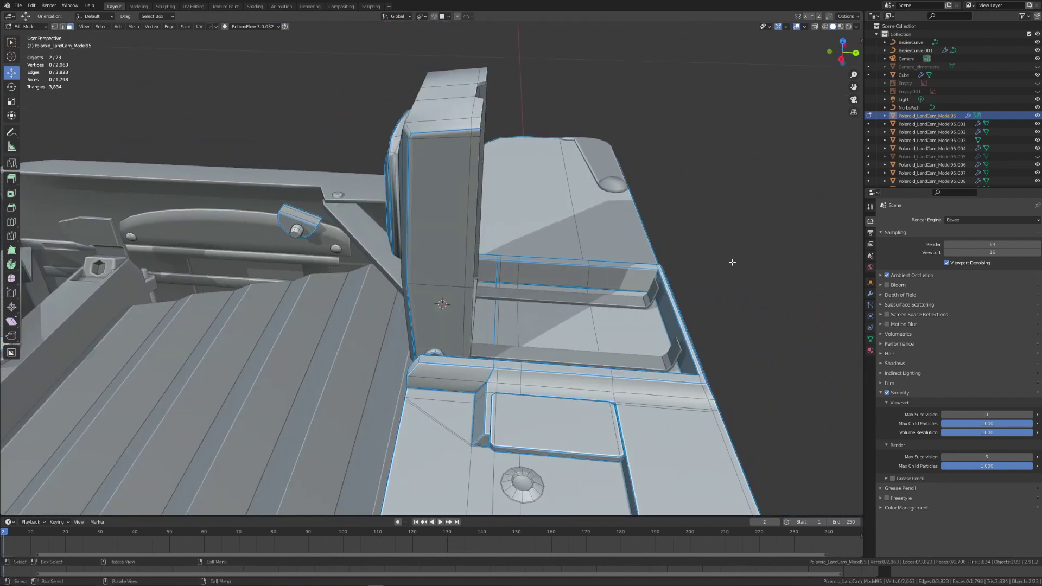
middle_drag(575, 129, 590, 161)
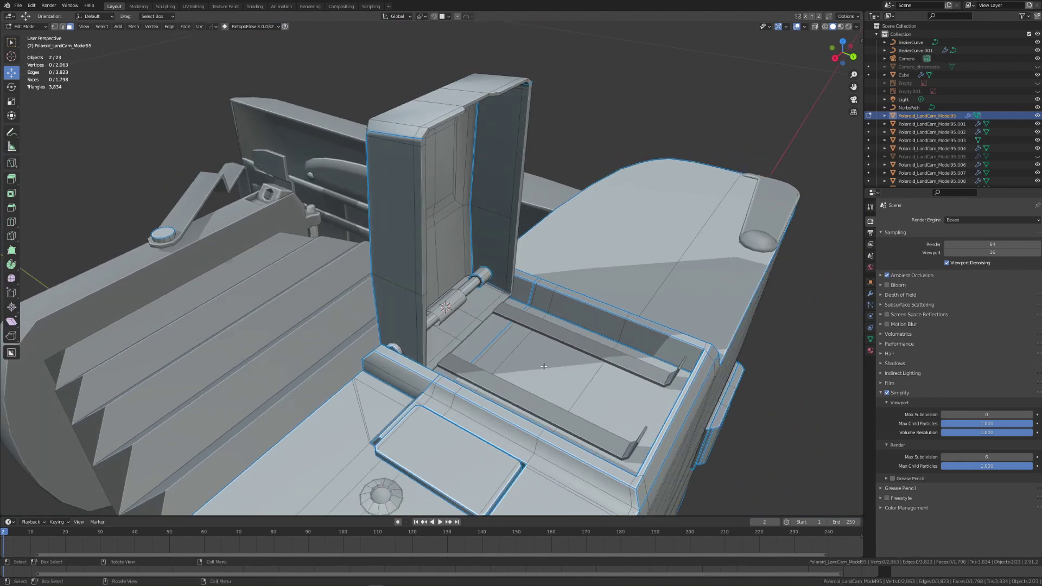
middle_drag(543, 367, 457, 249)
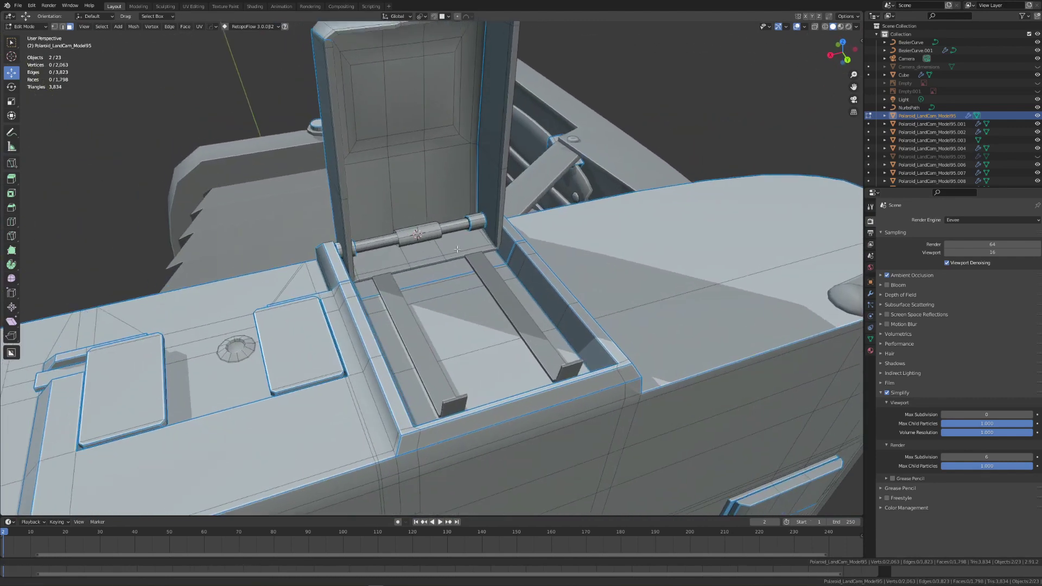
scroll(458, 249, up, 5)
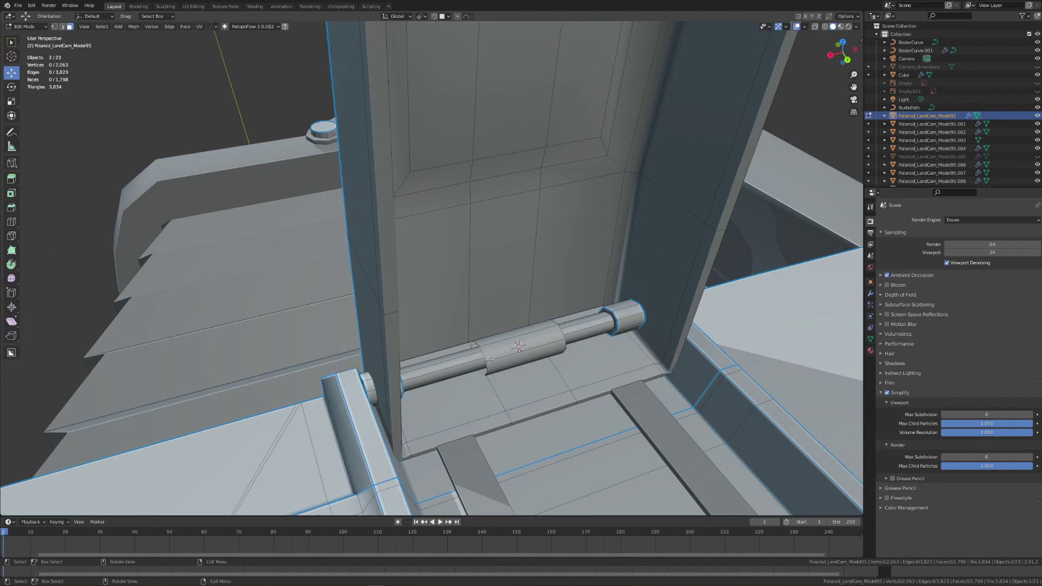
middle_drag(489, 358, 480, 348)
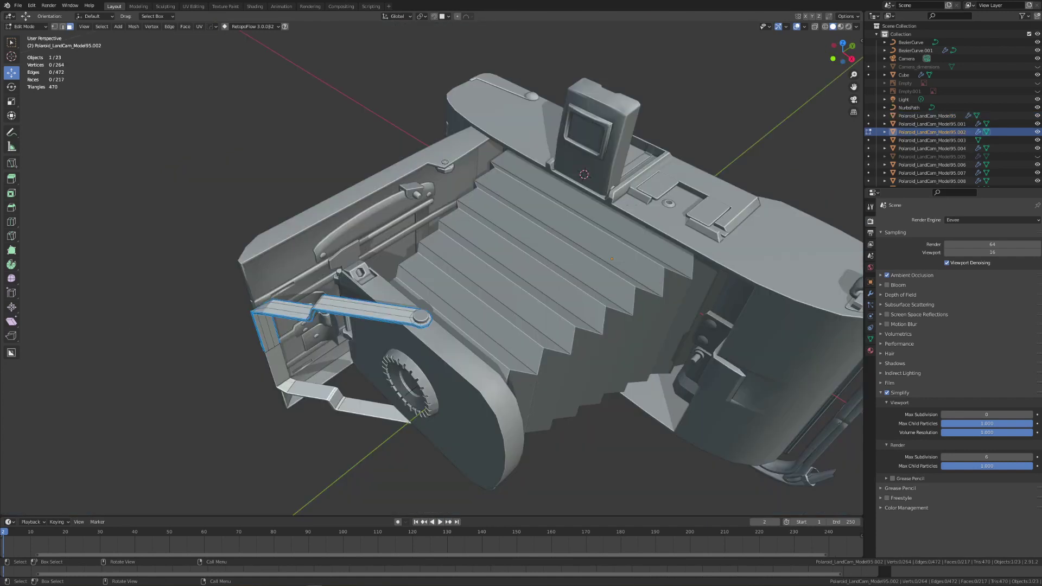
middle_drag(491, 202, 394, 261)
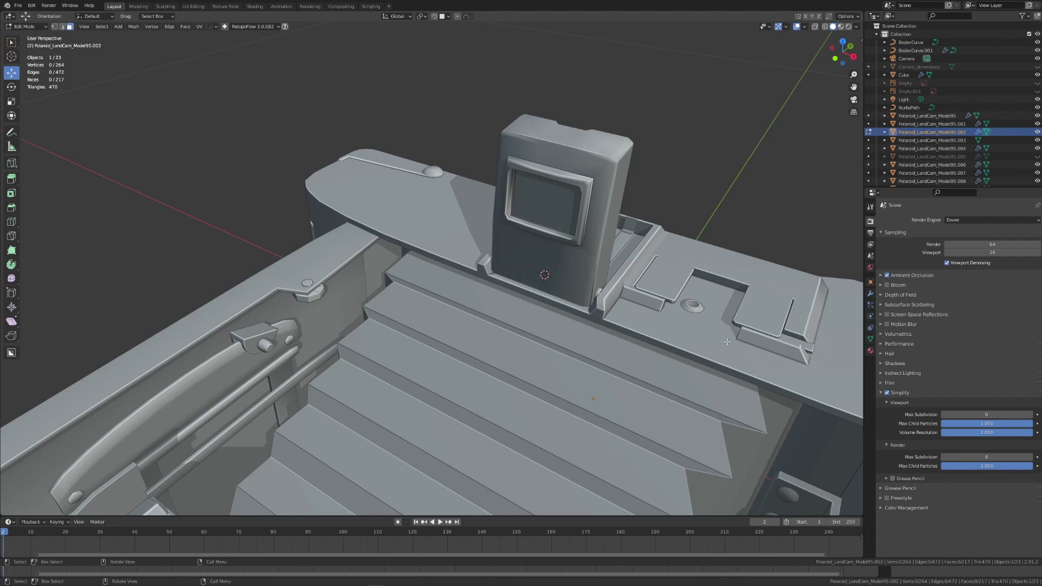
scroll(706, 339, down, 4)
shift+middle_drag(465, 401, 467, 342)
scroll(485, 331, up, 4)
shift+middle_drag(453, 386, 457, 309)
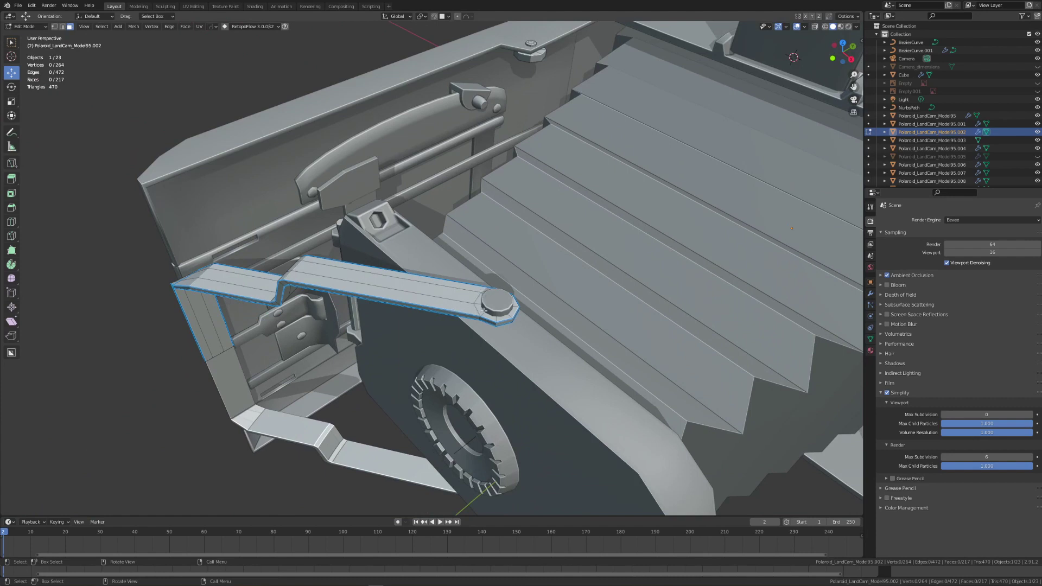
middle_drag(566, 203, 371, 294)
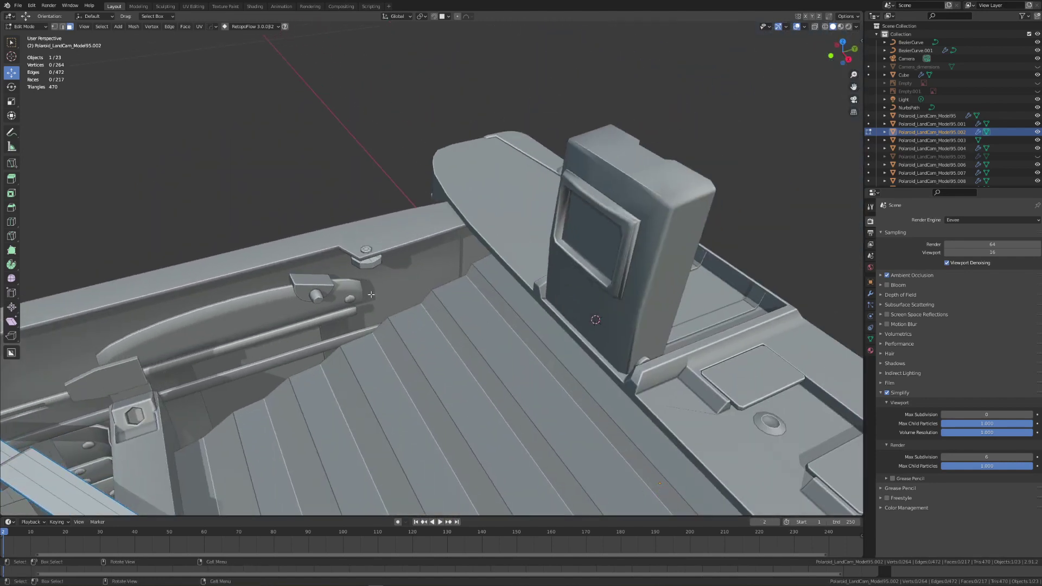
Select the three small tab faces and set the transform orientation to Normal.
click(382, 261)
middle_drag(383, 261, 399, 289)
shift+click(387, 260)
shift+click(405, 250)
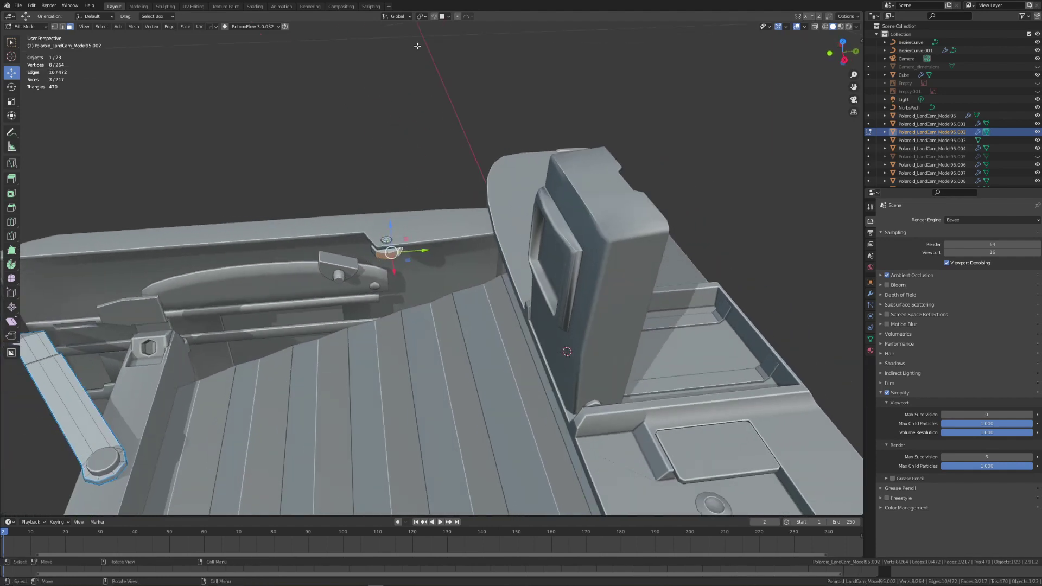
click(401, 17)
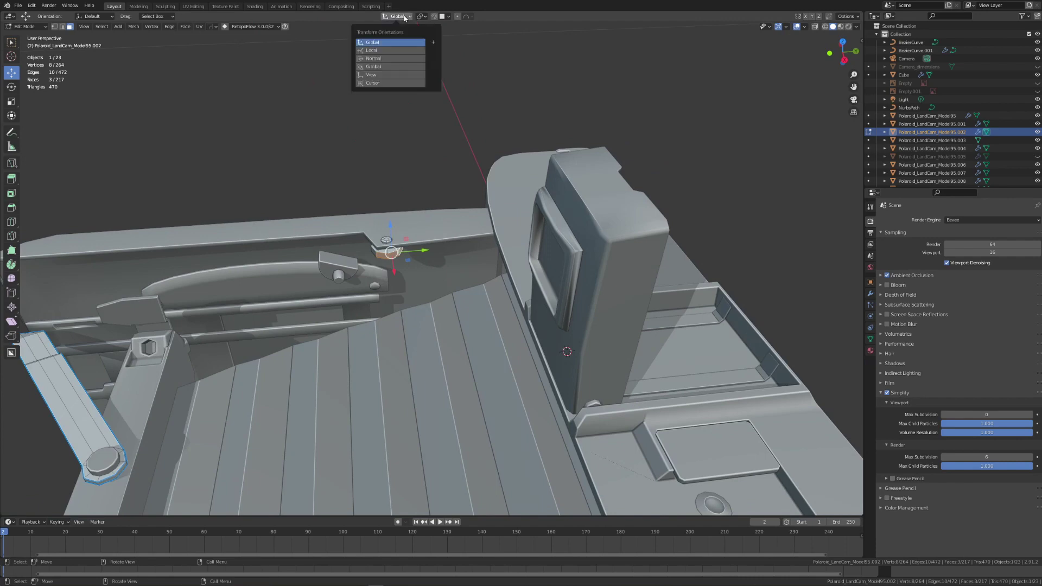
click(389, 58)
Extrude the tab faces 0.01456 m along their normal into a support strut.
middle_drag(405, 363, 393, 364)
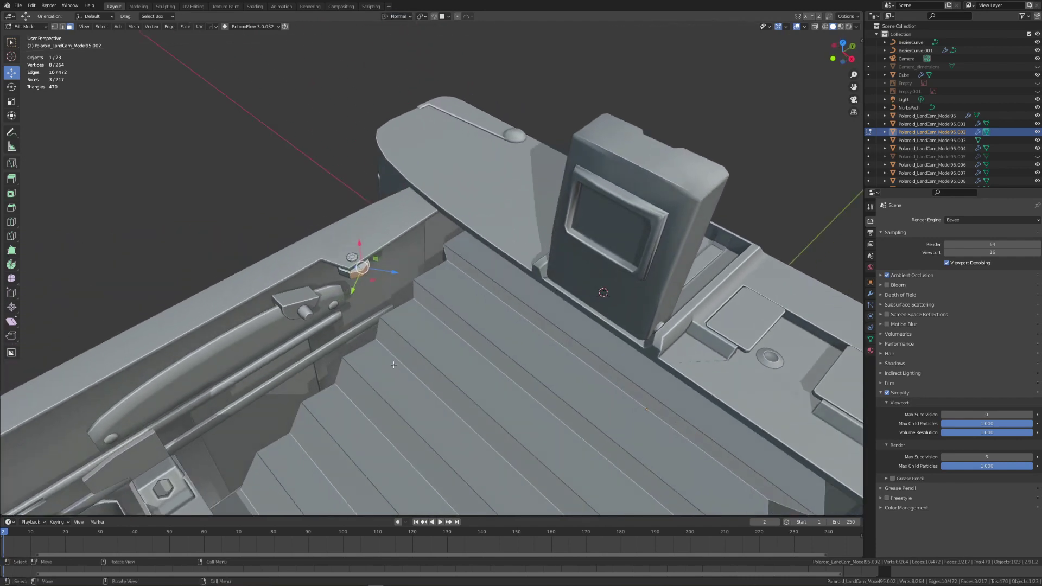
scroll(359, 283, up, 3)
shift+middle_drag(360, 284, 402, 261)
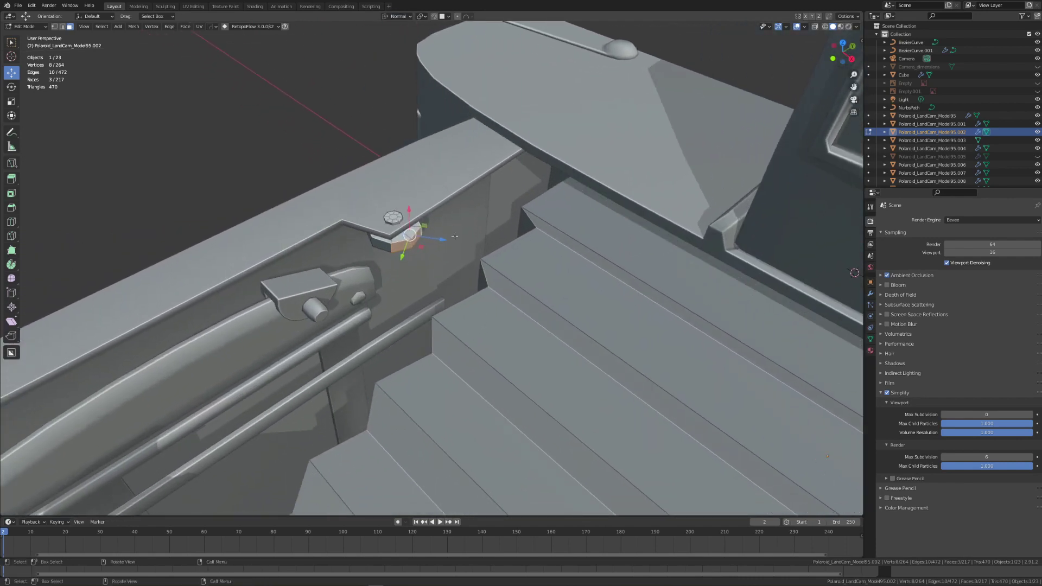
scroll(398, 270, down, 6)
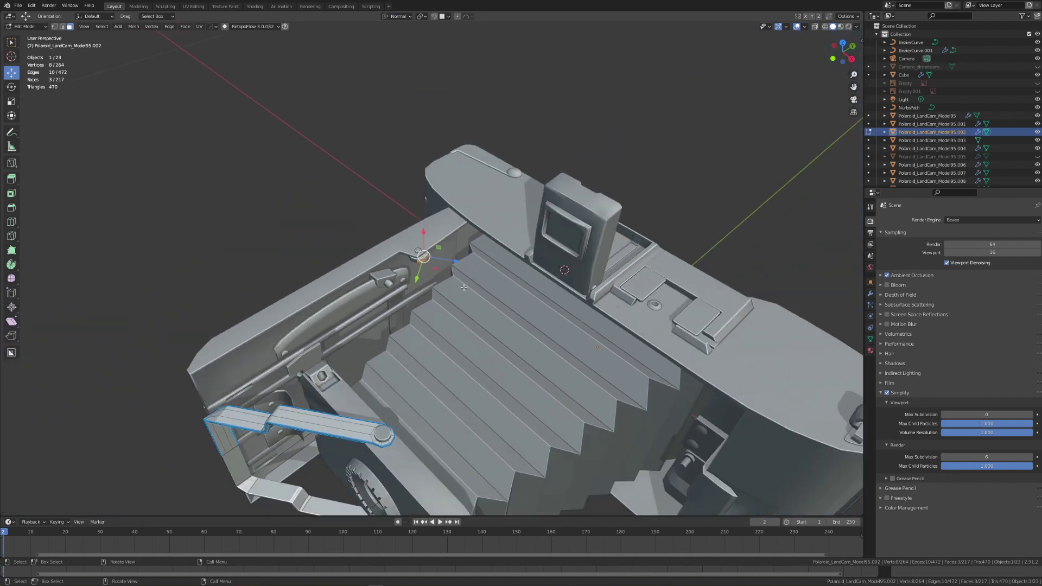
key(e)
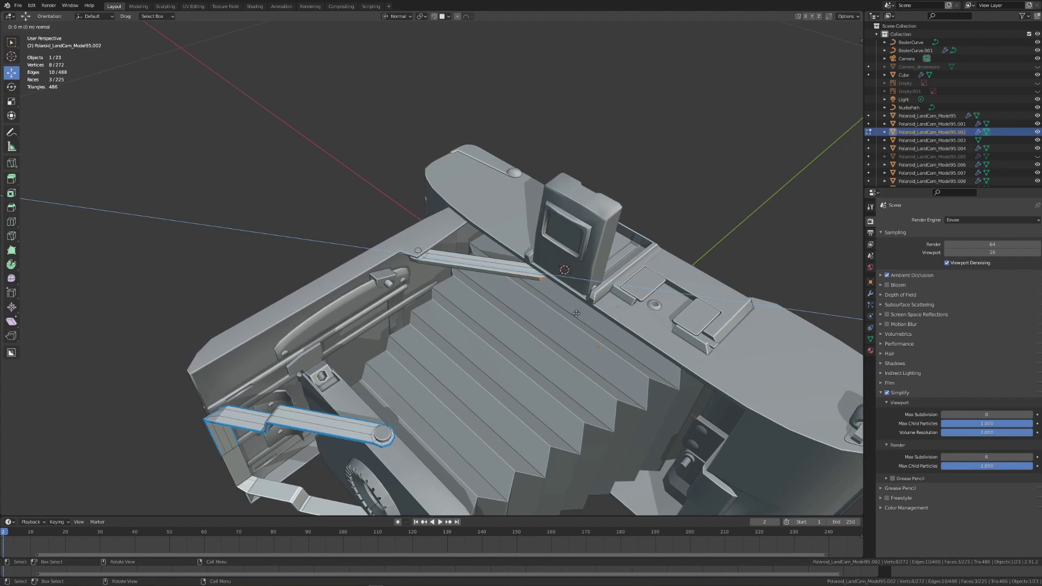
click(614, 323)
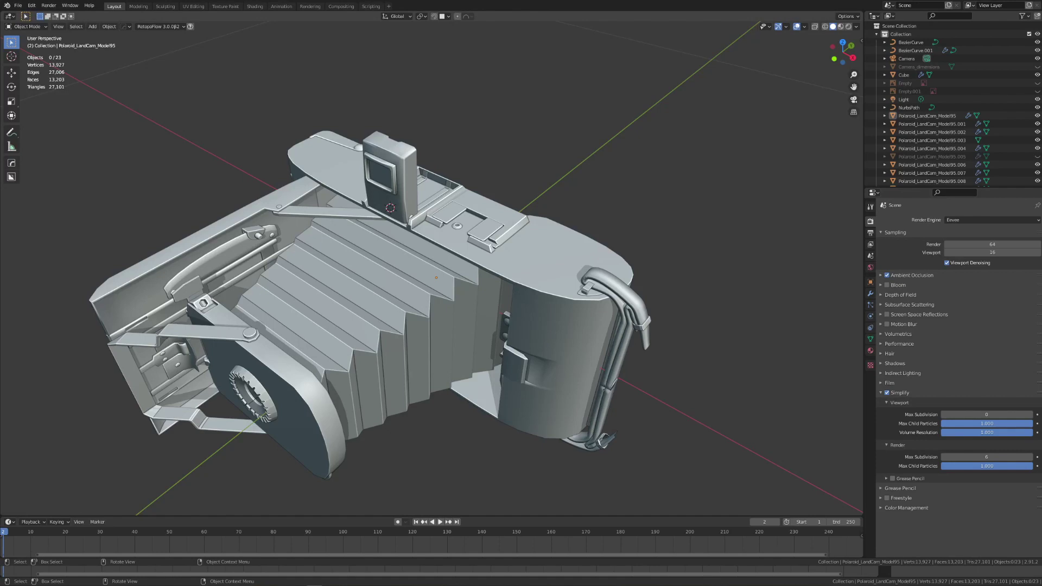
Edit the Polaroid_LandCam_Model95 body mesh and select the upper and lower sloped ramp faces.
mouse_move(565, 255)
middle_down()
mouse_move(590, 257)
mouse_move(564, 263)
middle_up()
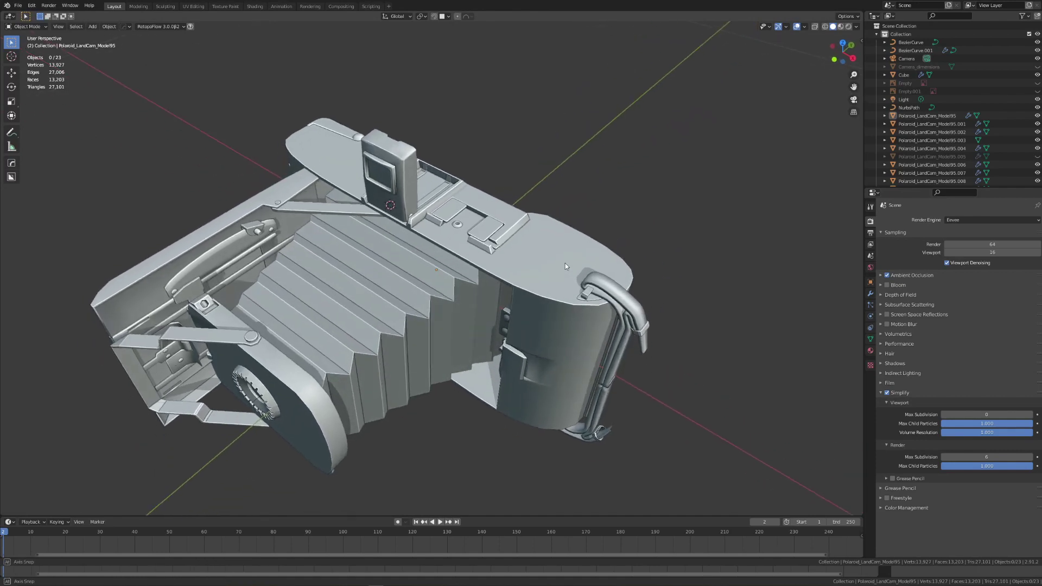
click(514, 231)
key(Tab)
middle_drag(515, 231, 513, 247)
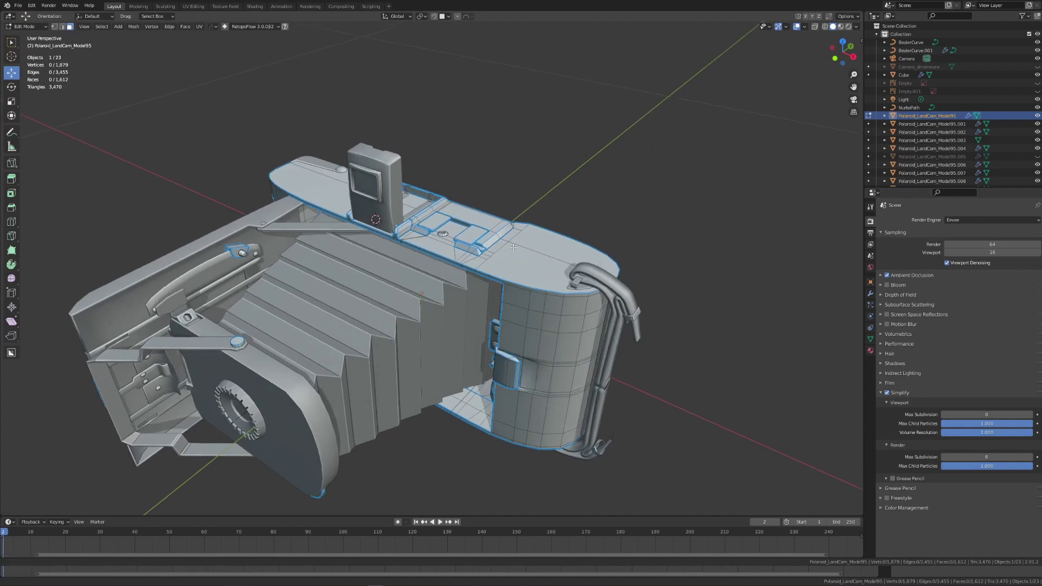
scroll(514, 247, up, 3)
scroll(494, 208, up, 4)
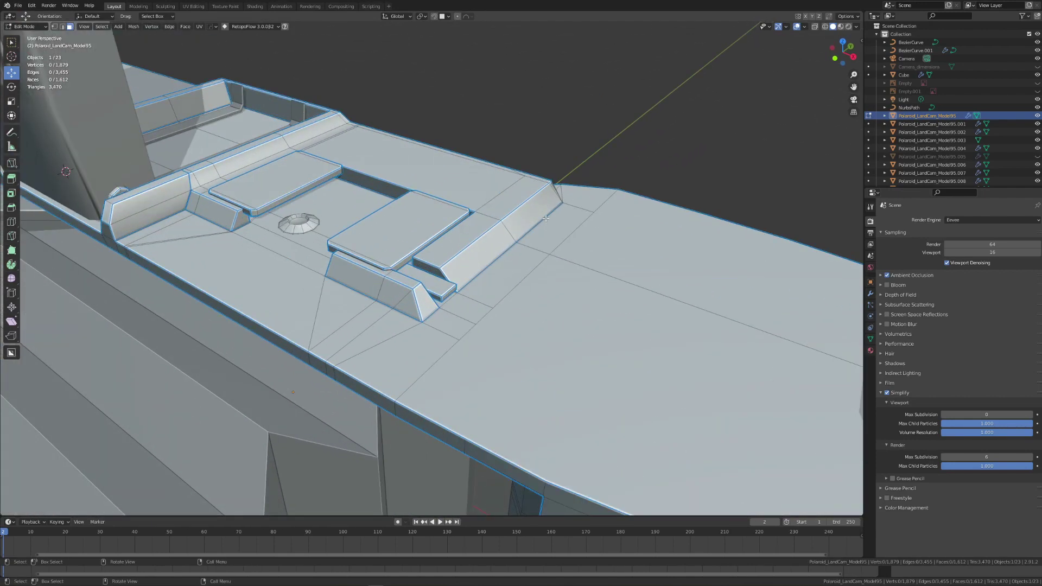
middle_drag(505, 235, 519, 222)
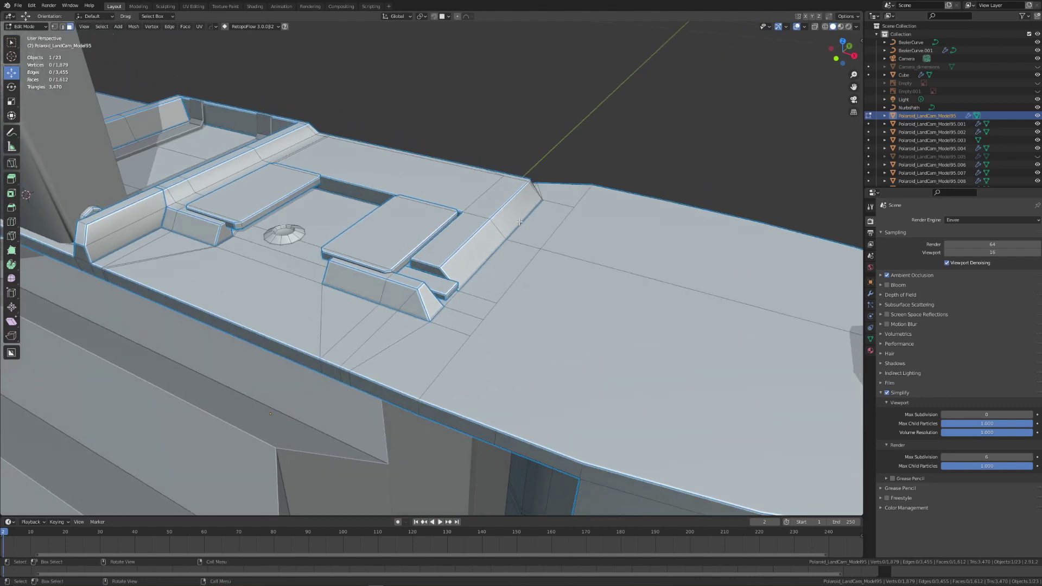
click(511, 216)
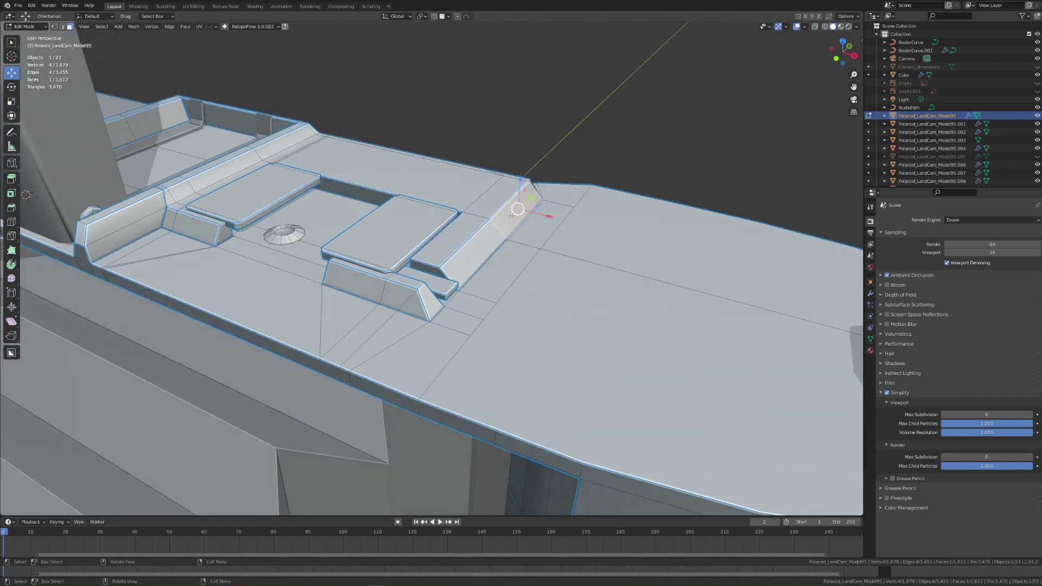
shift+click(464, 244)
Scale the ramp faces to 0 along X, then undo the attempt.
middle_drag(464, 245, 591, 290)
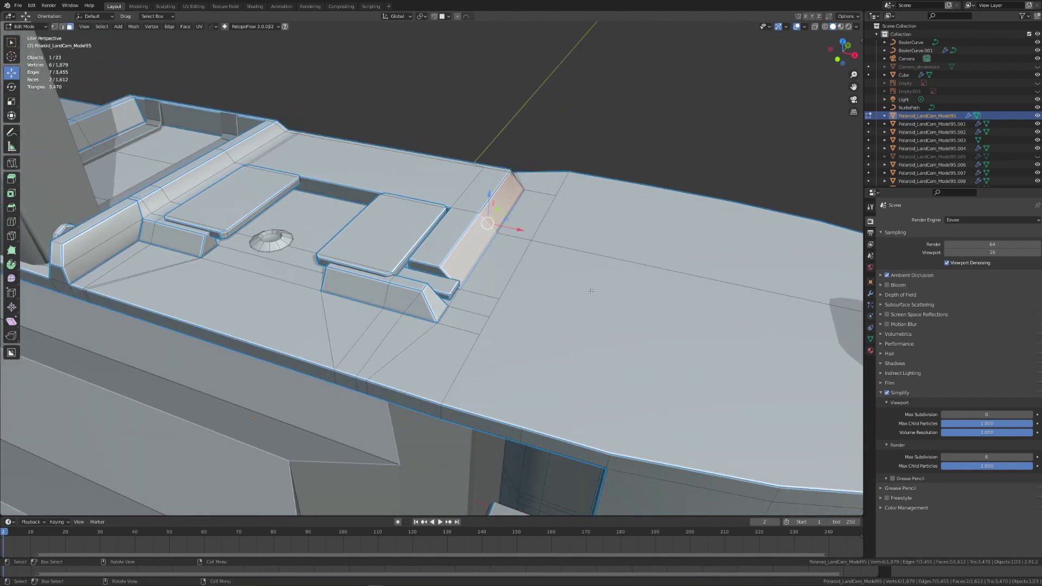
key(s)
key(x)
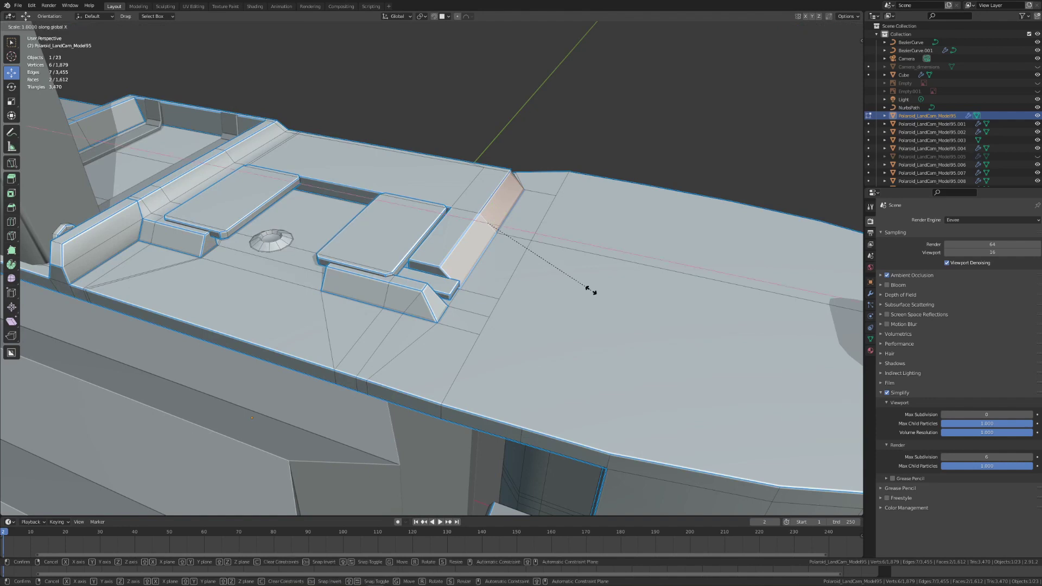
key(0)
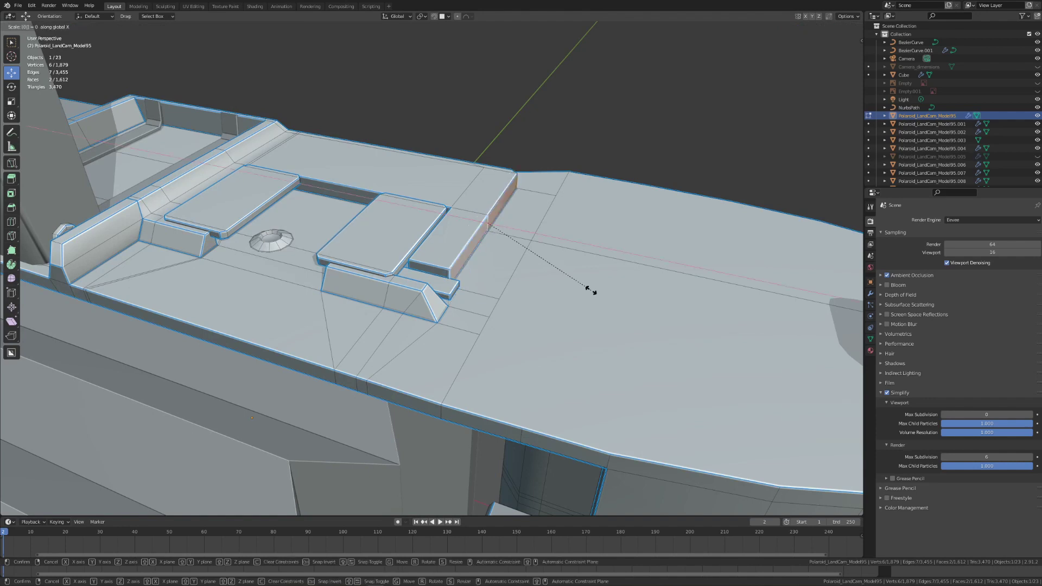
key(Return)
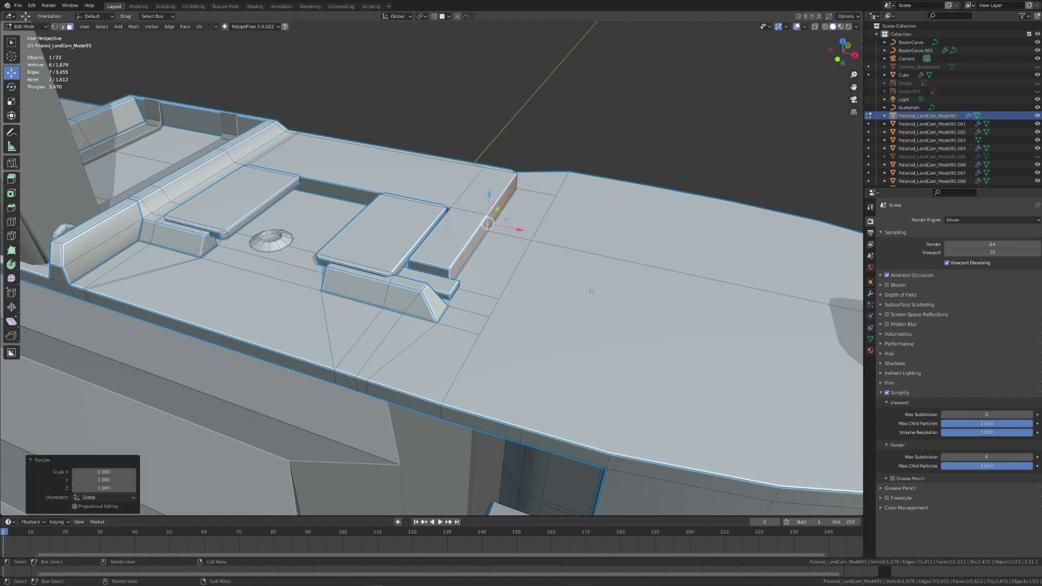
key(ctrl+z)
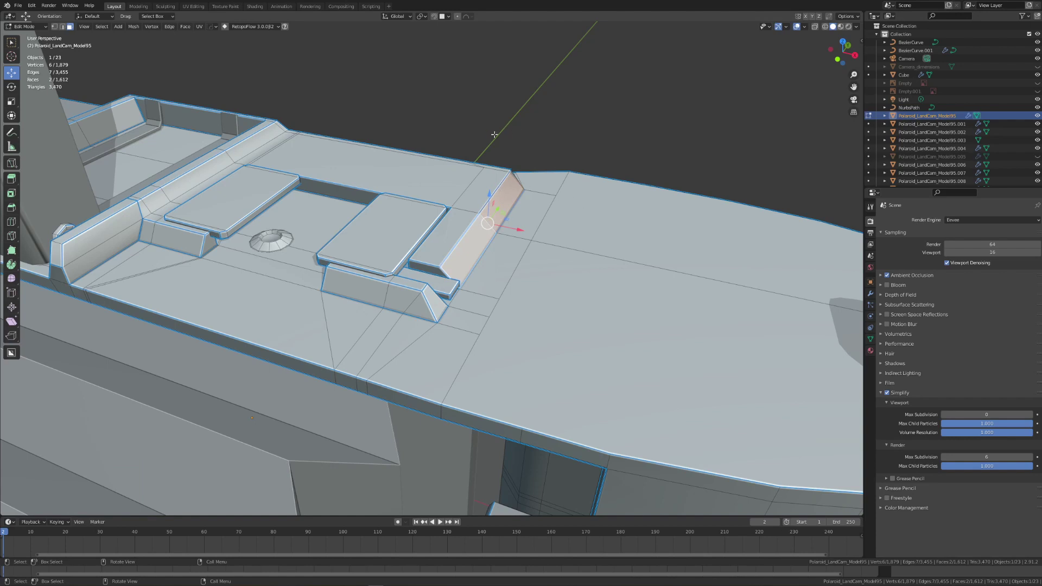
With Active Element pivot and the top ramp edge active, scale the ramp to 0 on X.
click(422, 17)
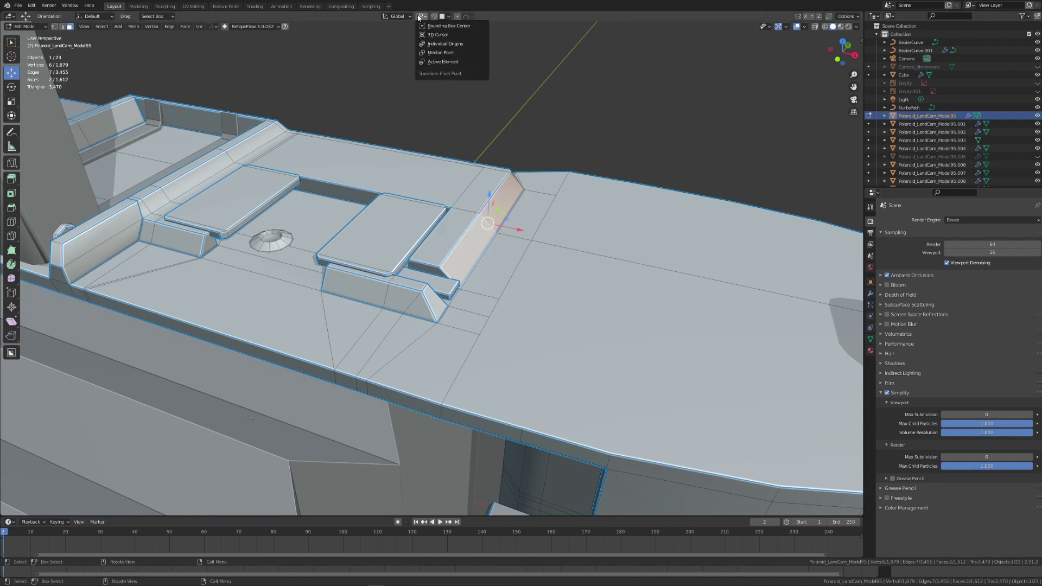
click(438, 61)
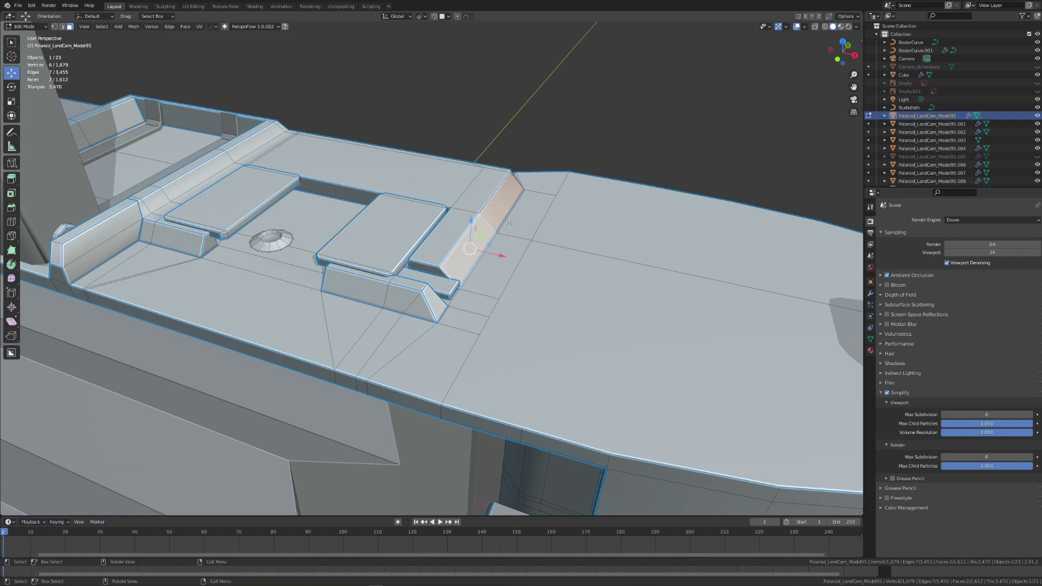
key(2)
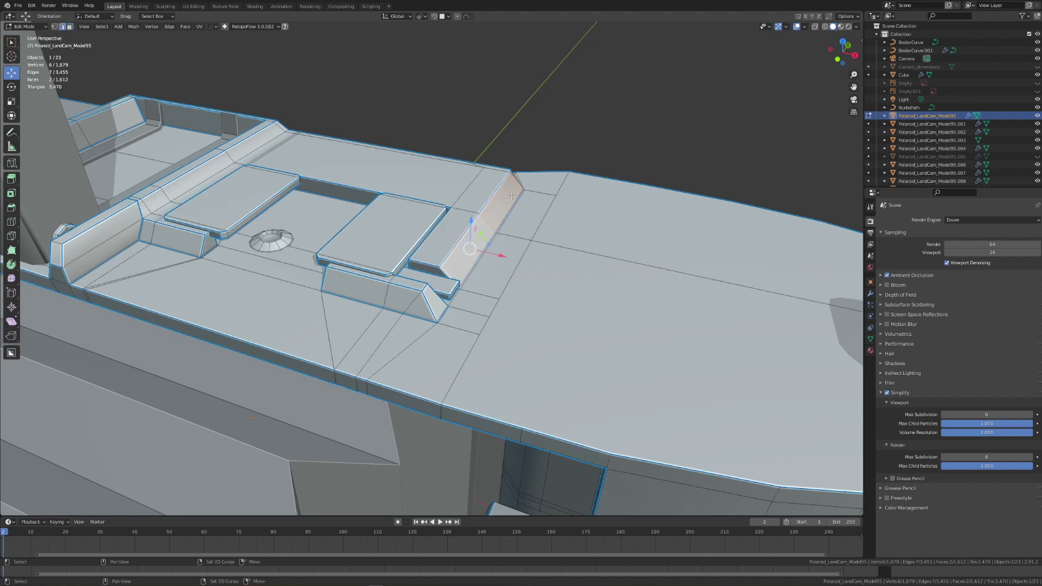
shift+click(490, 199)
shift+click(490, 199)
middle_drag(516, 230, 531, 233)
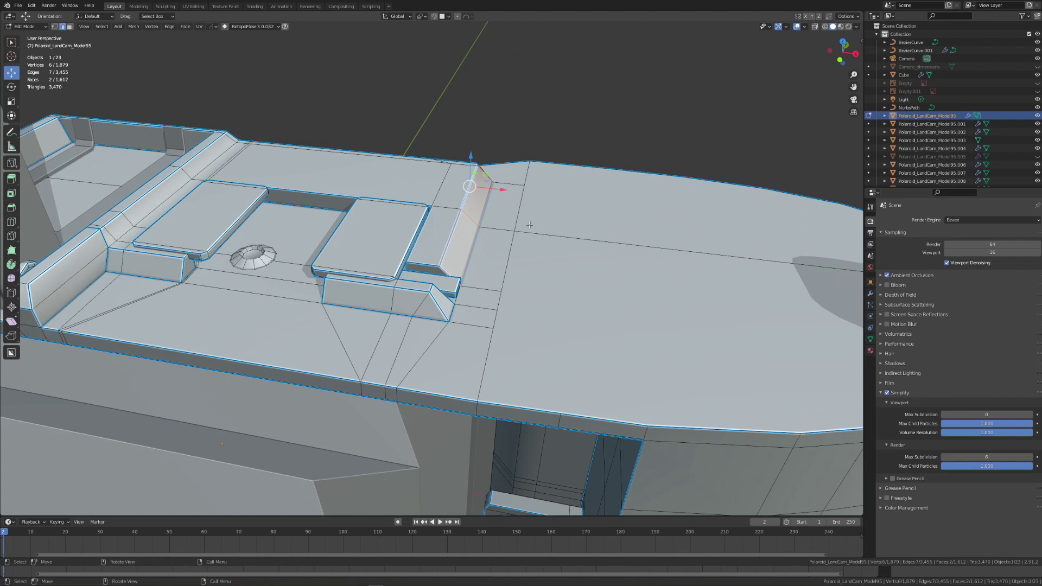
key(s)
key(x)
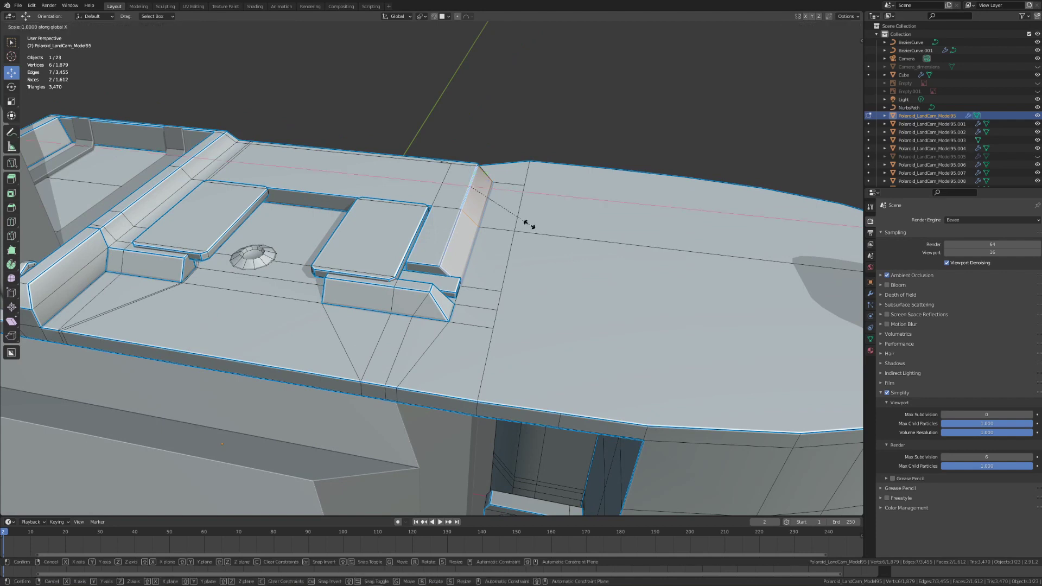
text(0)
key(Return)
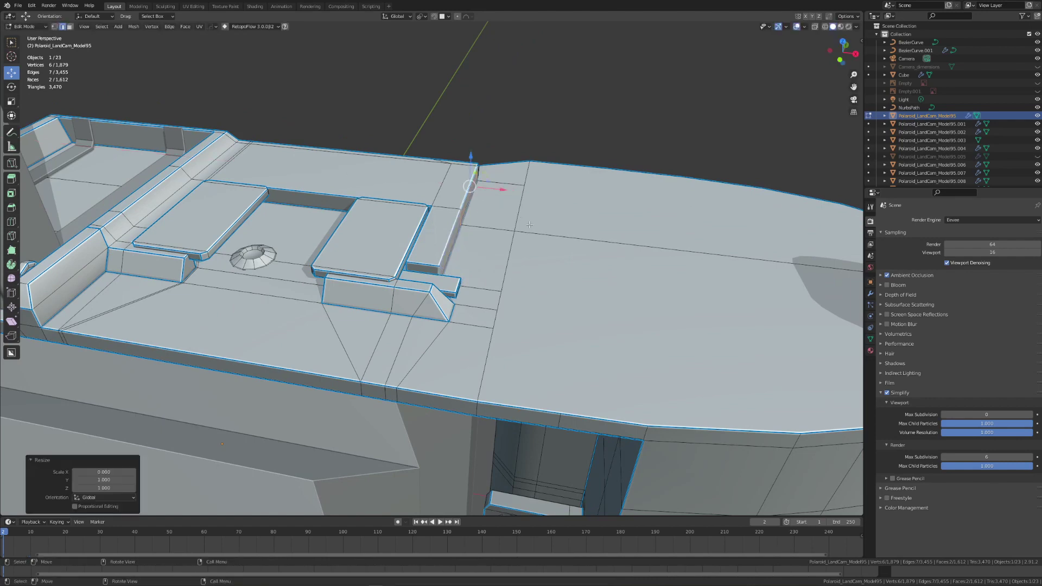
scroll(572, 225, up, 3)
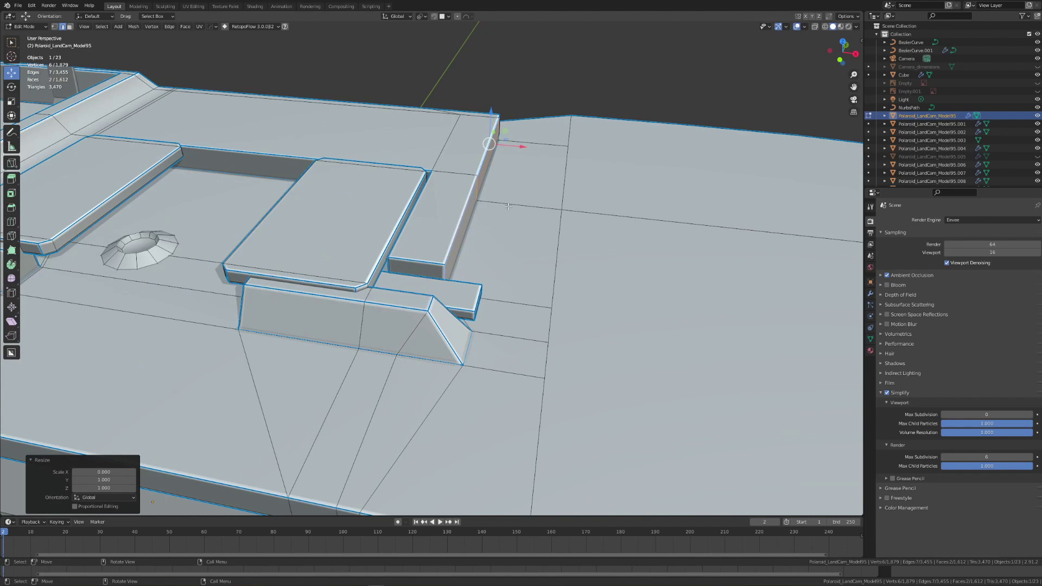
scroll(474, 186, down, 8)
key(Tab)
Set the viewport Max Subdivision under Simplify to 2.
scroll(481, 193, down, 2)
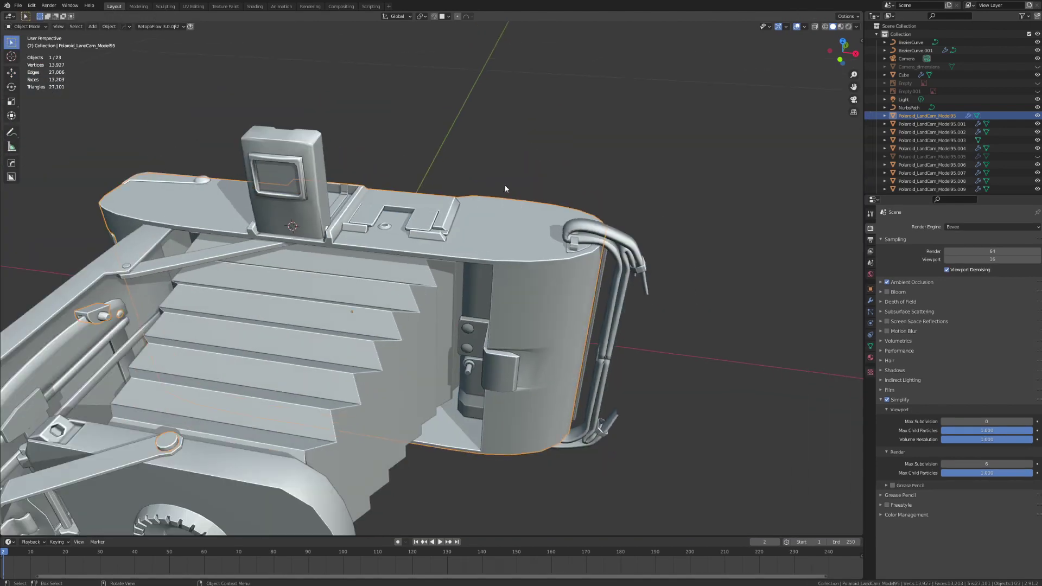
middle_drag(483, 195, 603, 369)
click(596, 384)
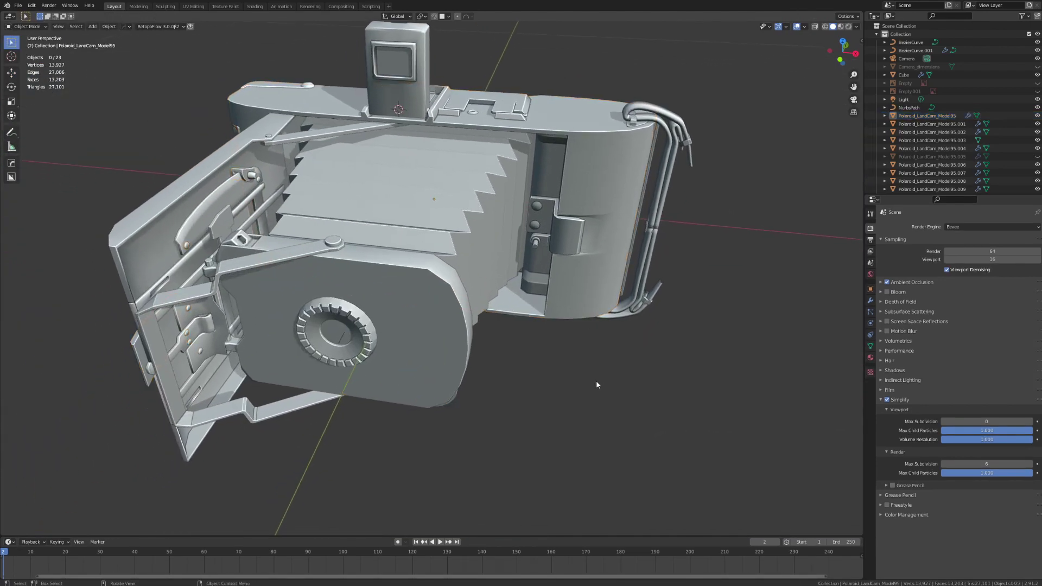
click(982, 421)
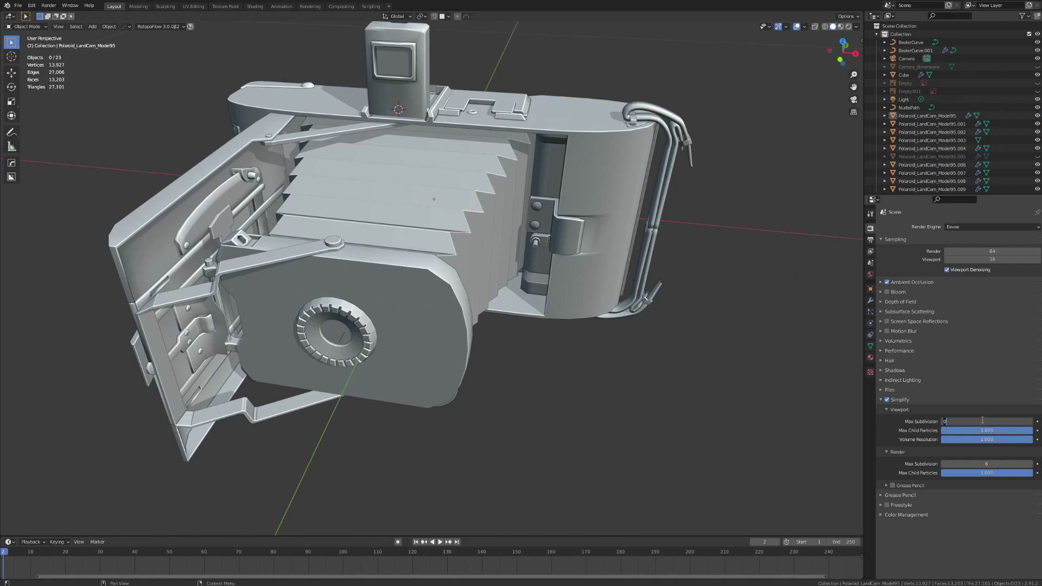
key(Return)
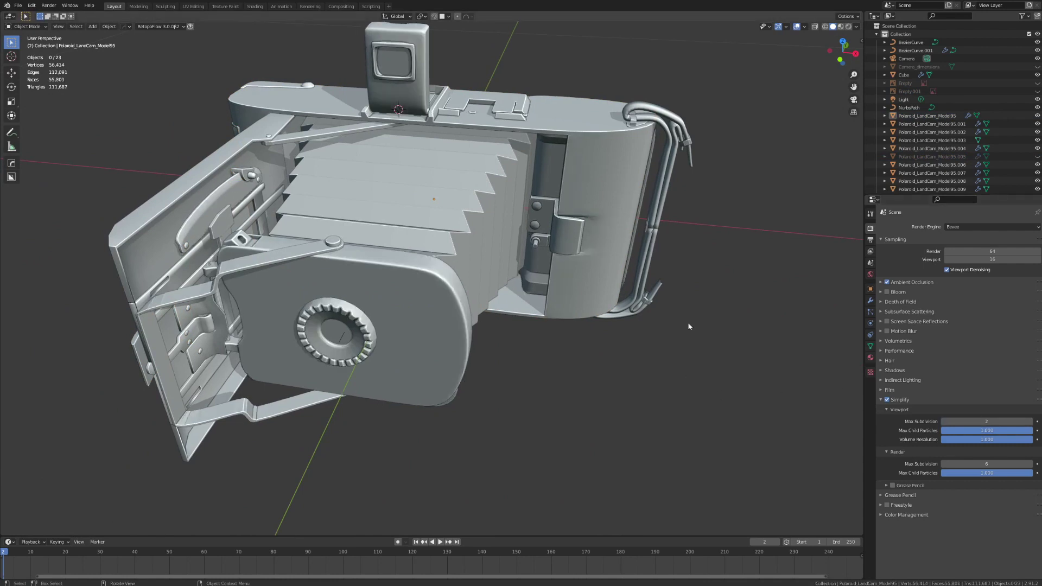
Orbit around the smoothed camera to view the bellows and upright viewfinder.
middle_drag(689, 323, 493, 308)
scroll(498, 305, up, 6)
middle_drag(579, 329, 509, 372)
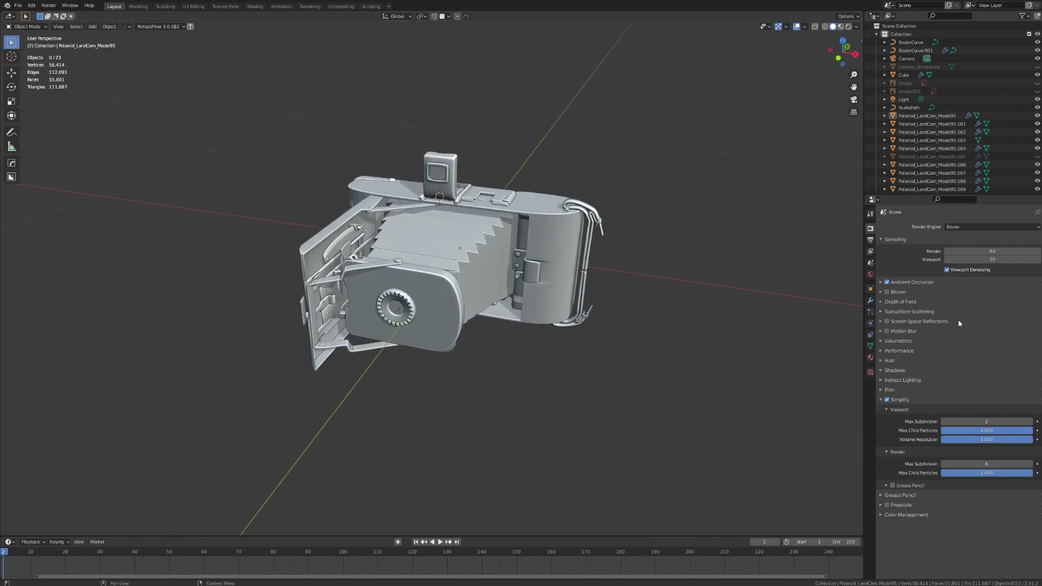
middle_drag(768, 271, 796, 278)
middle_drag(440, 219, 412, 228)
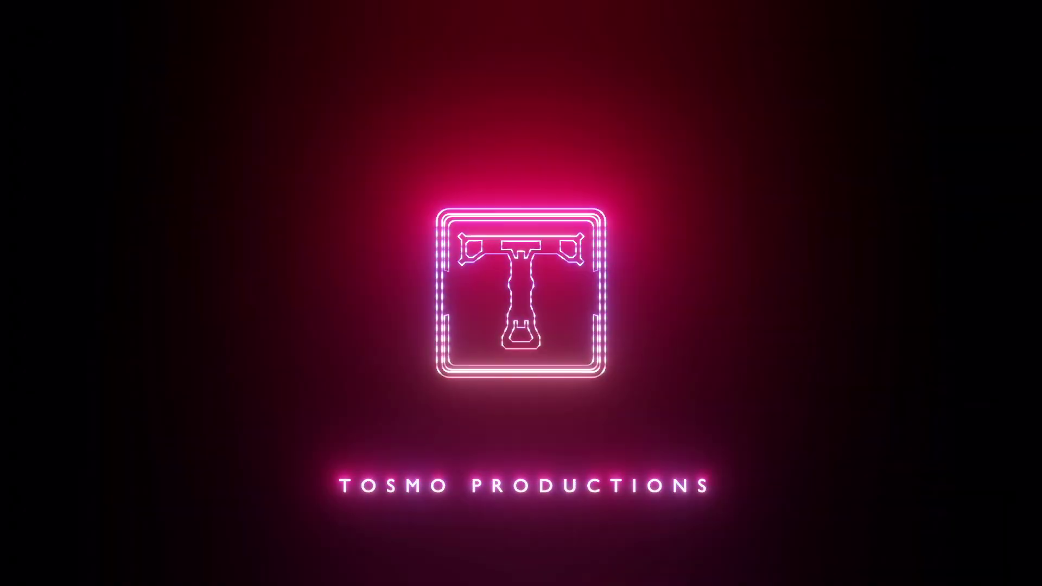